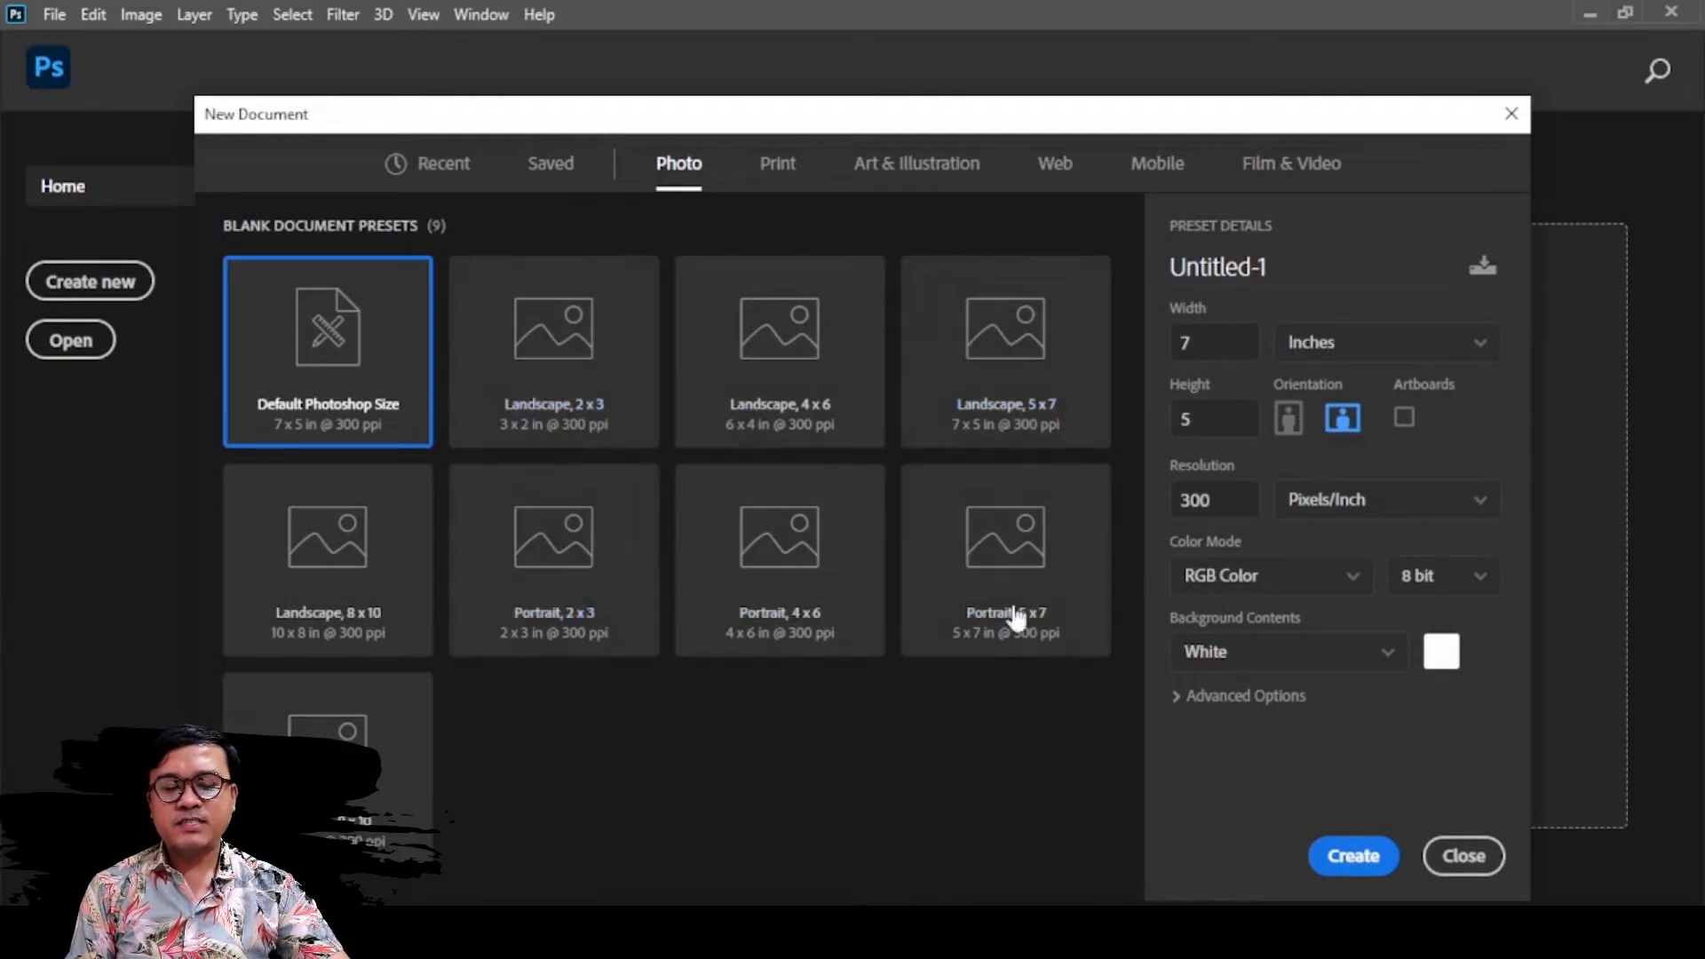
# Look through the Print and Art & Illustration document presets, trying Tabloid and 2000 pixel grid
pyautogui.click(778, 169)
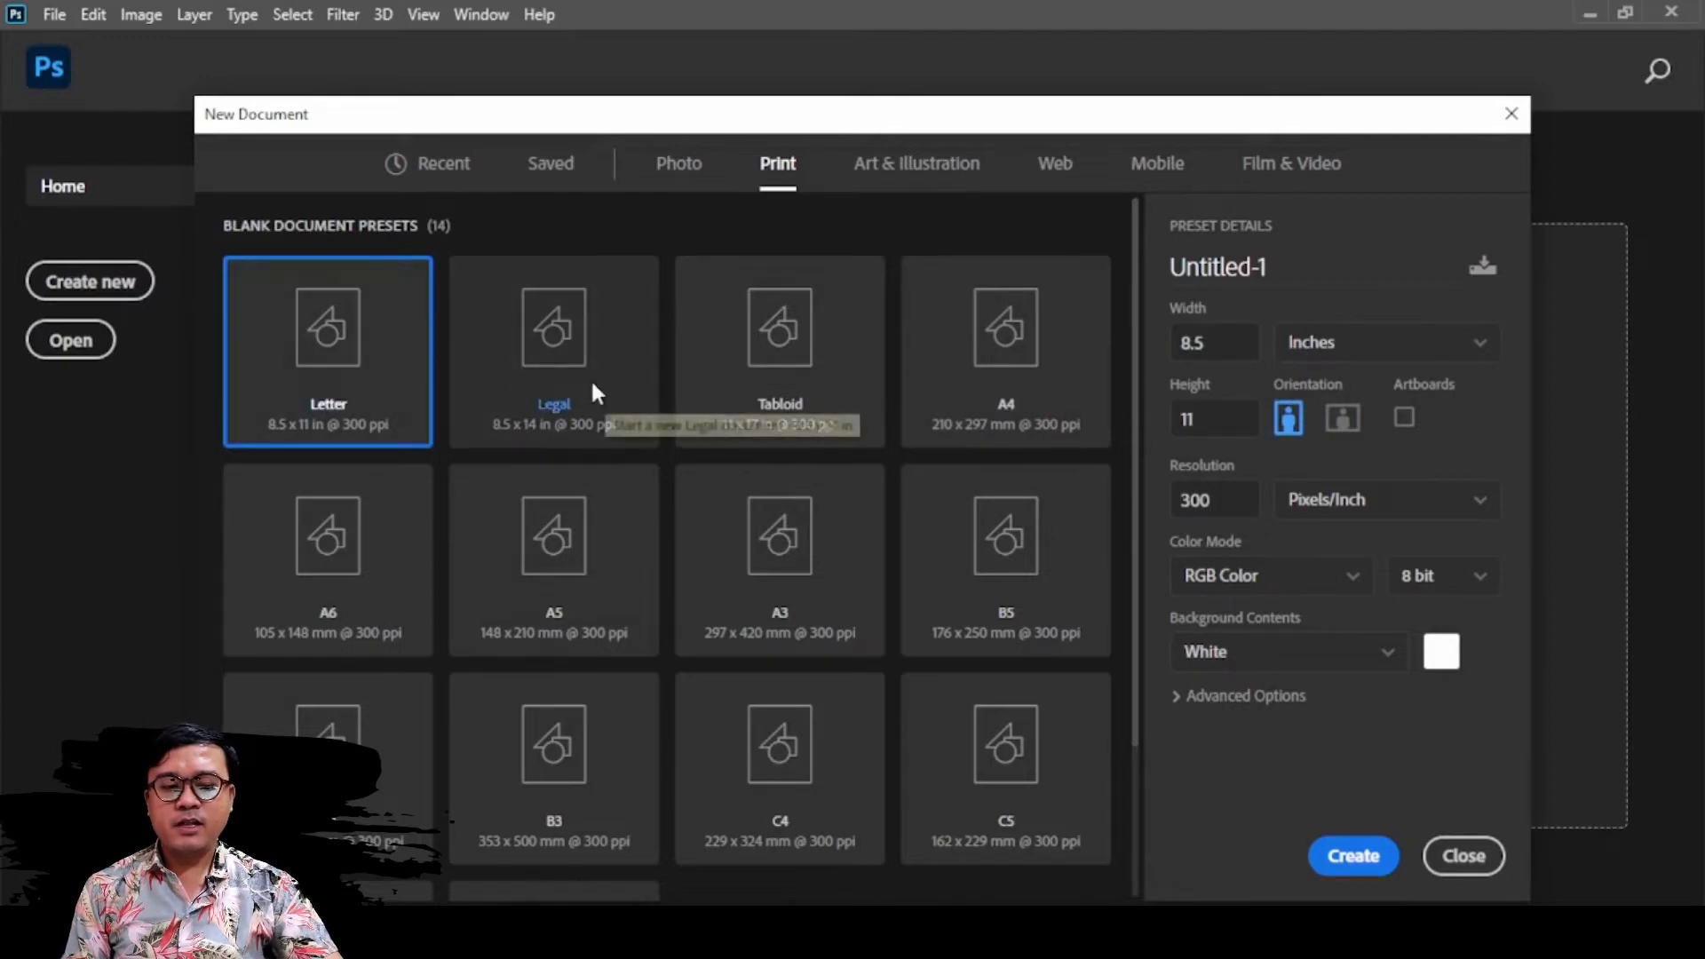
pyautogui.click(819, 392)
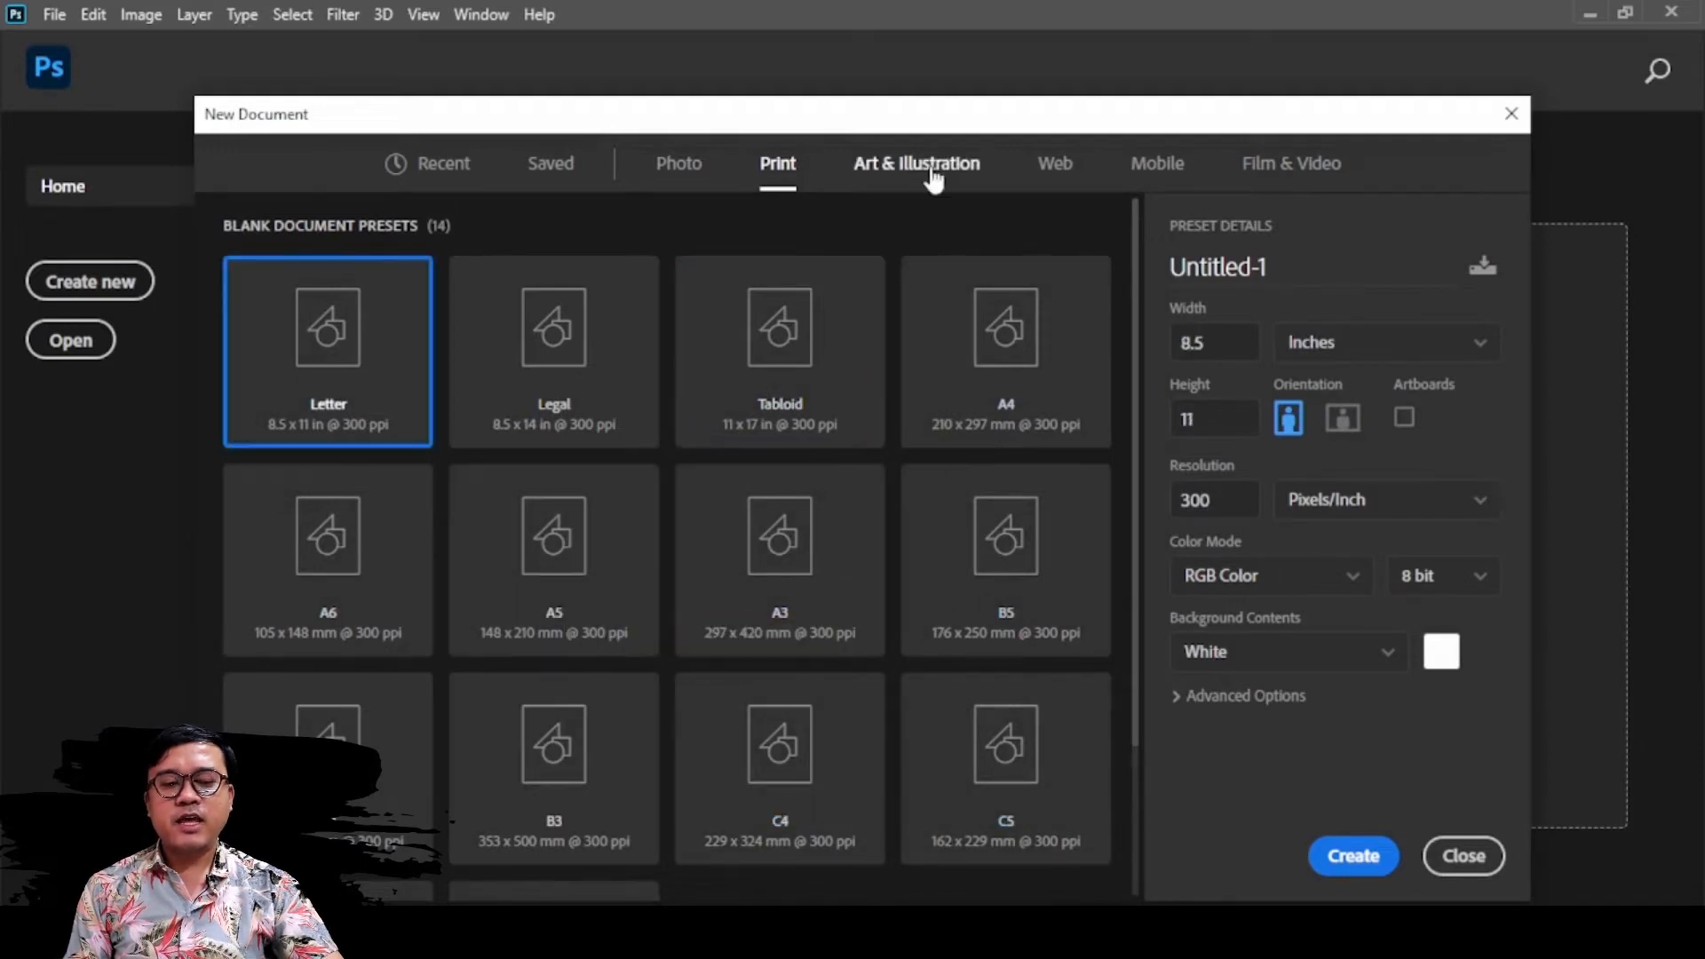
pyautogui.click(934, 180)
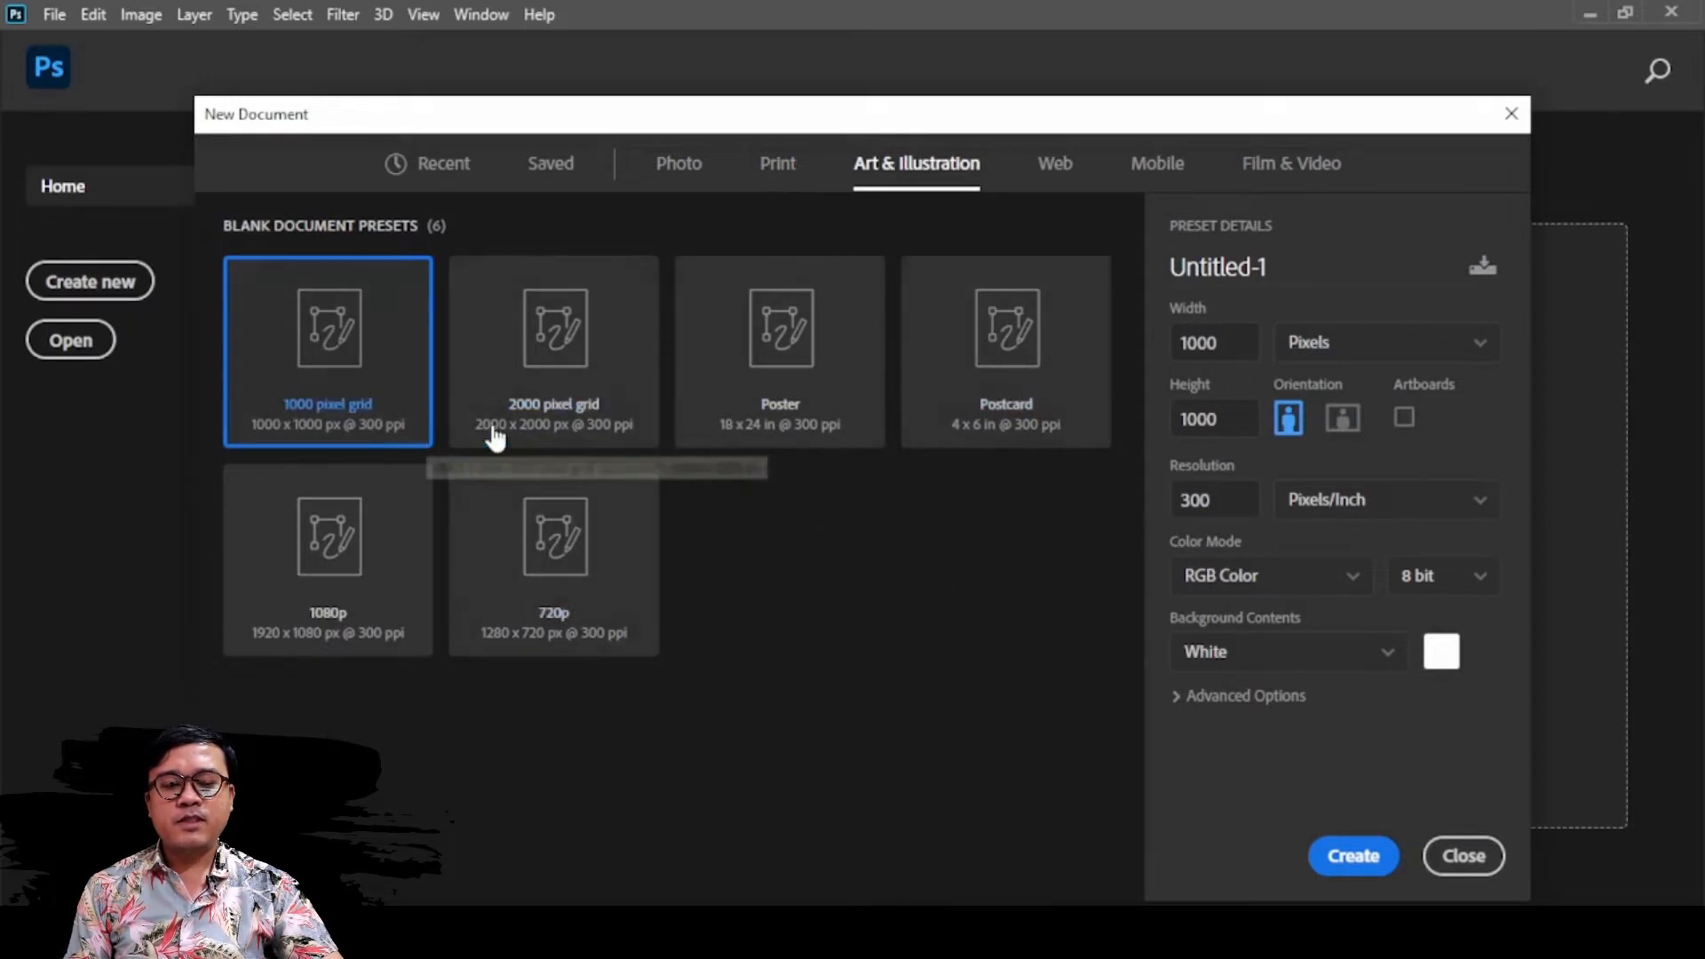
pyautogui.click(587, 419)
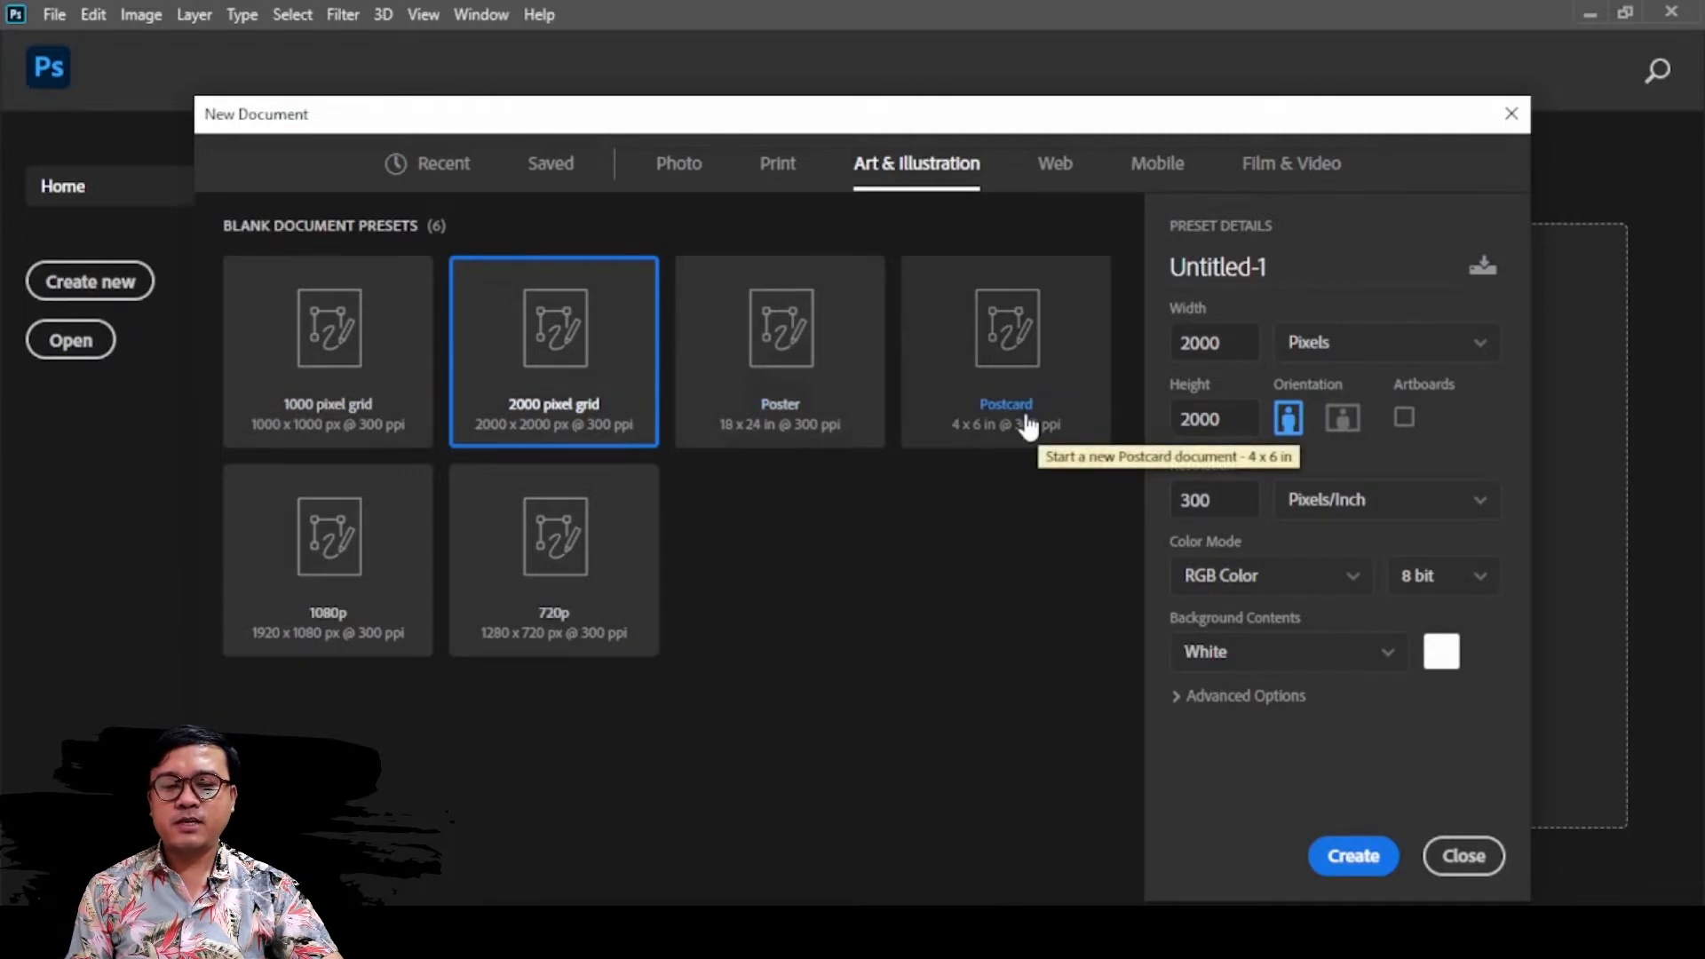
# Look through the Web document presets, trying Web Large and Web Medium
pyautogui.click(1060, 176)
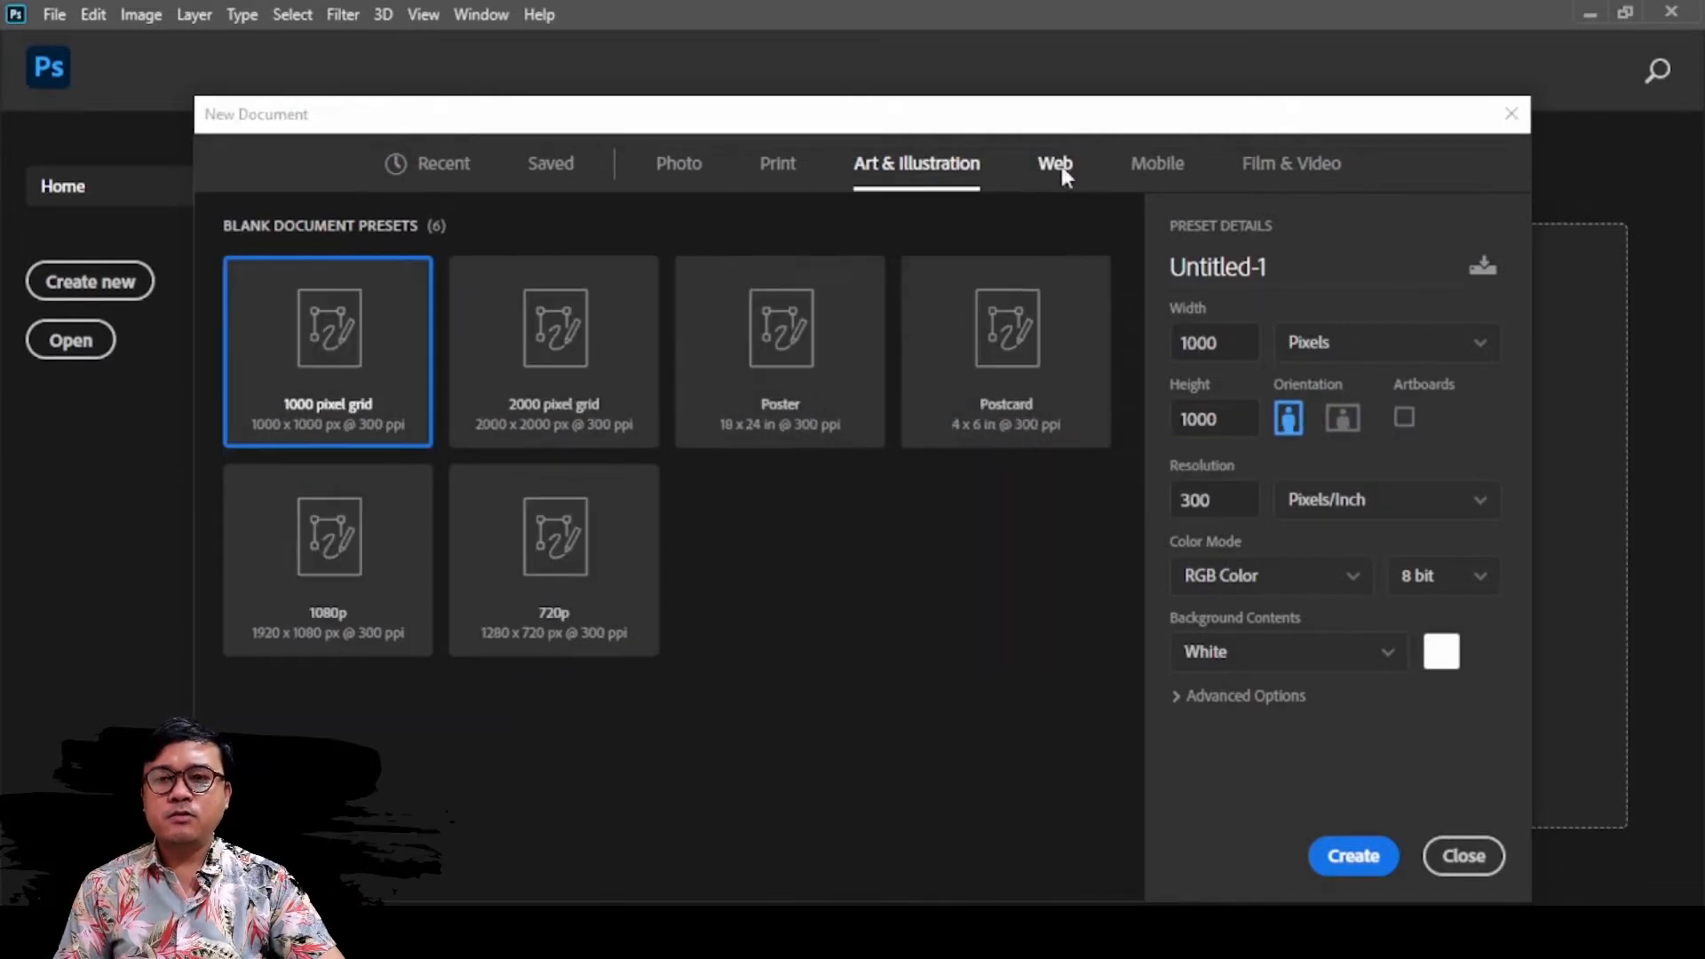
pyautogui.click(1059, 169)
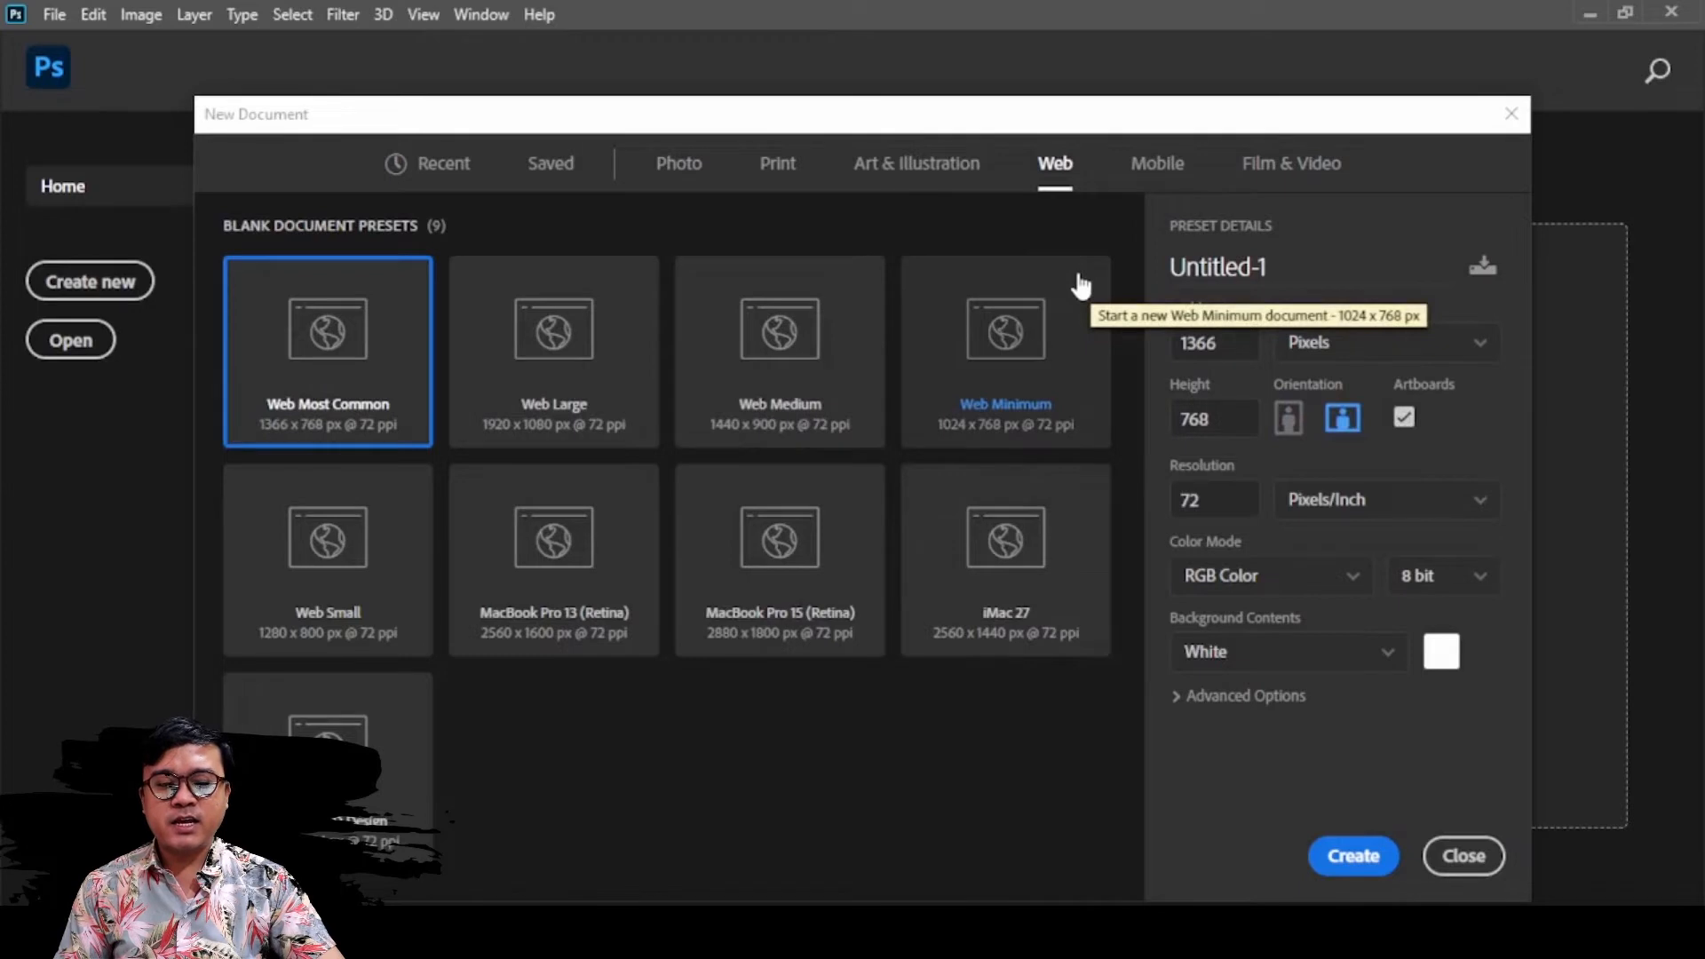
pyautogui.click(600, 370)
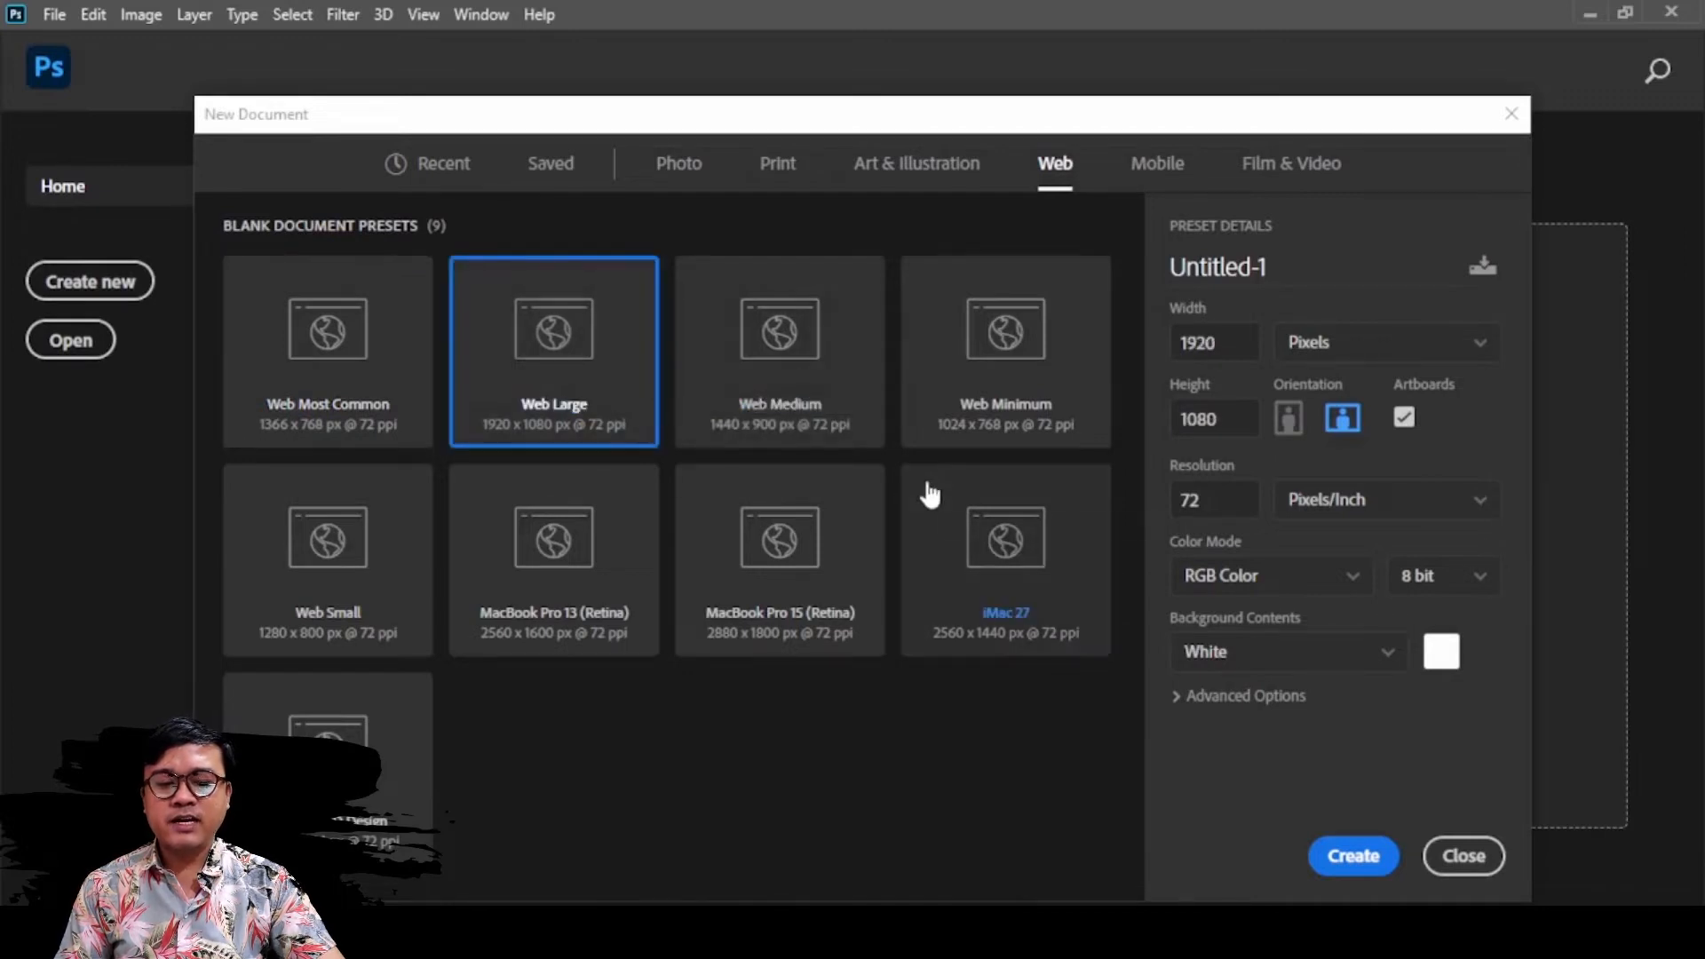
pyautogui.click(866, 435)
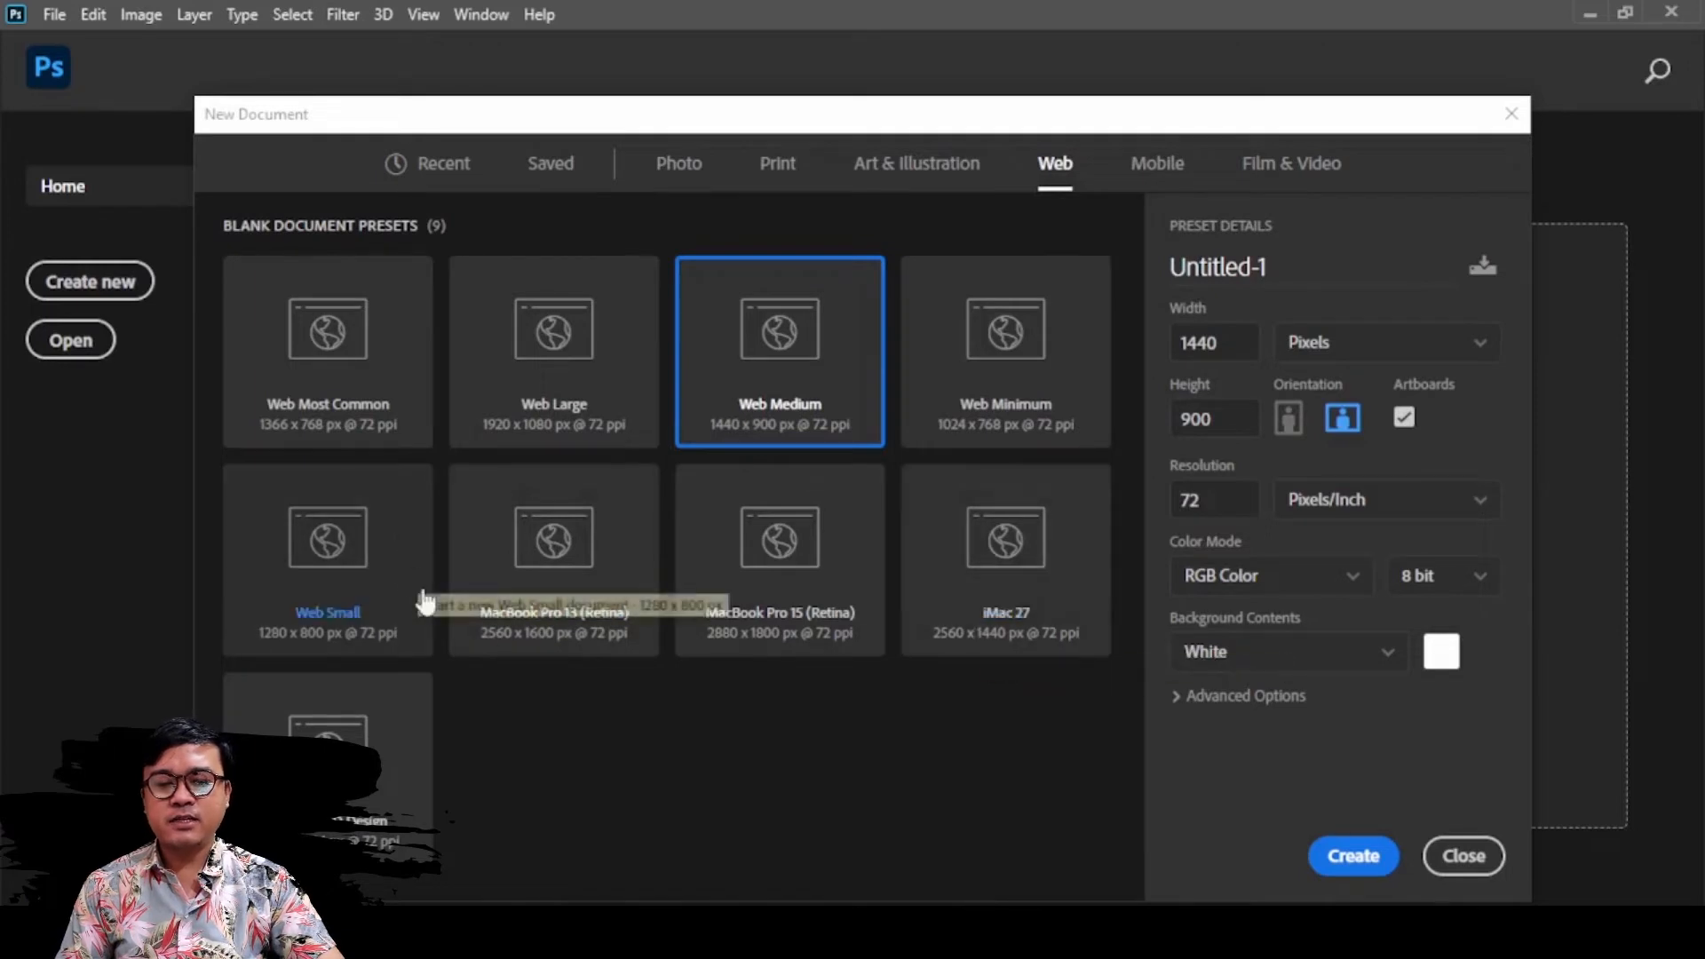
# Look through the Mobile document presets, trying iPhone 8/7/6 Plus, iPad Pro 10.5 in and Android 1080p
pyautogui.click(1157, 164)
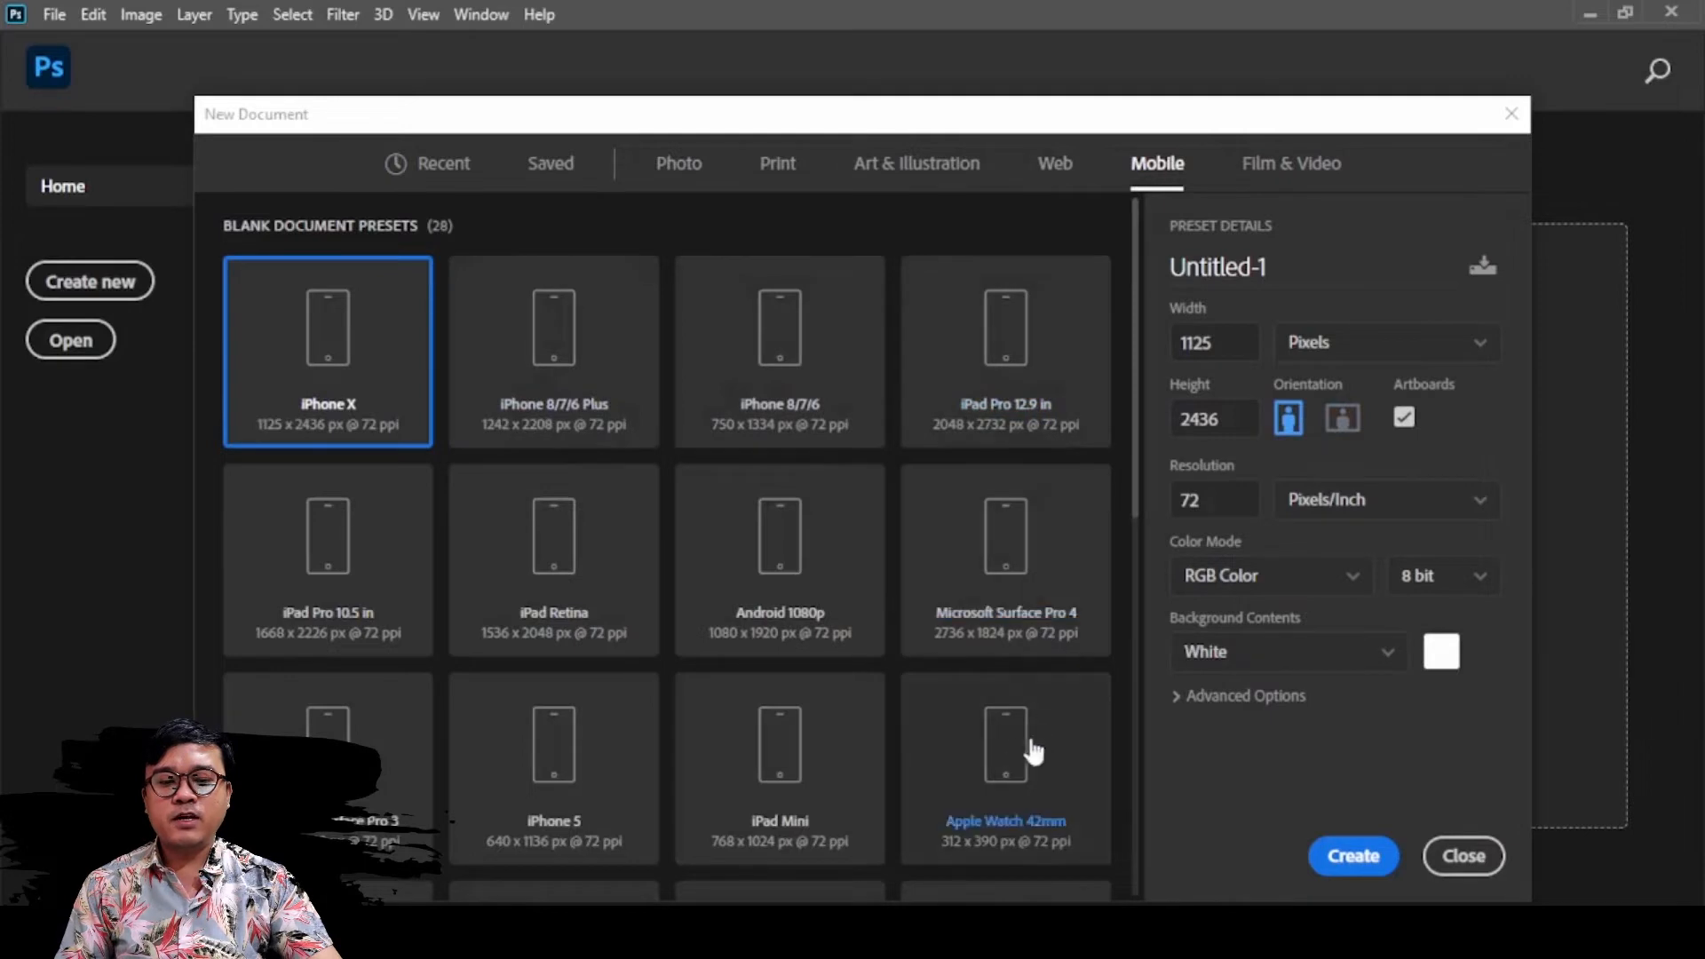
pyautogui.scroll(-3, 1003, 622)
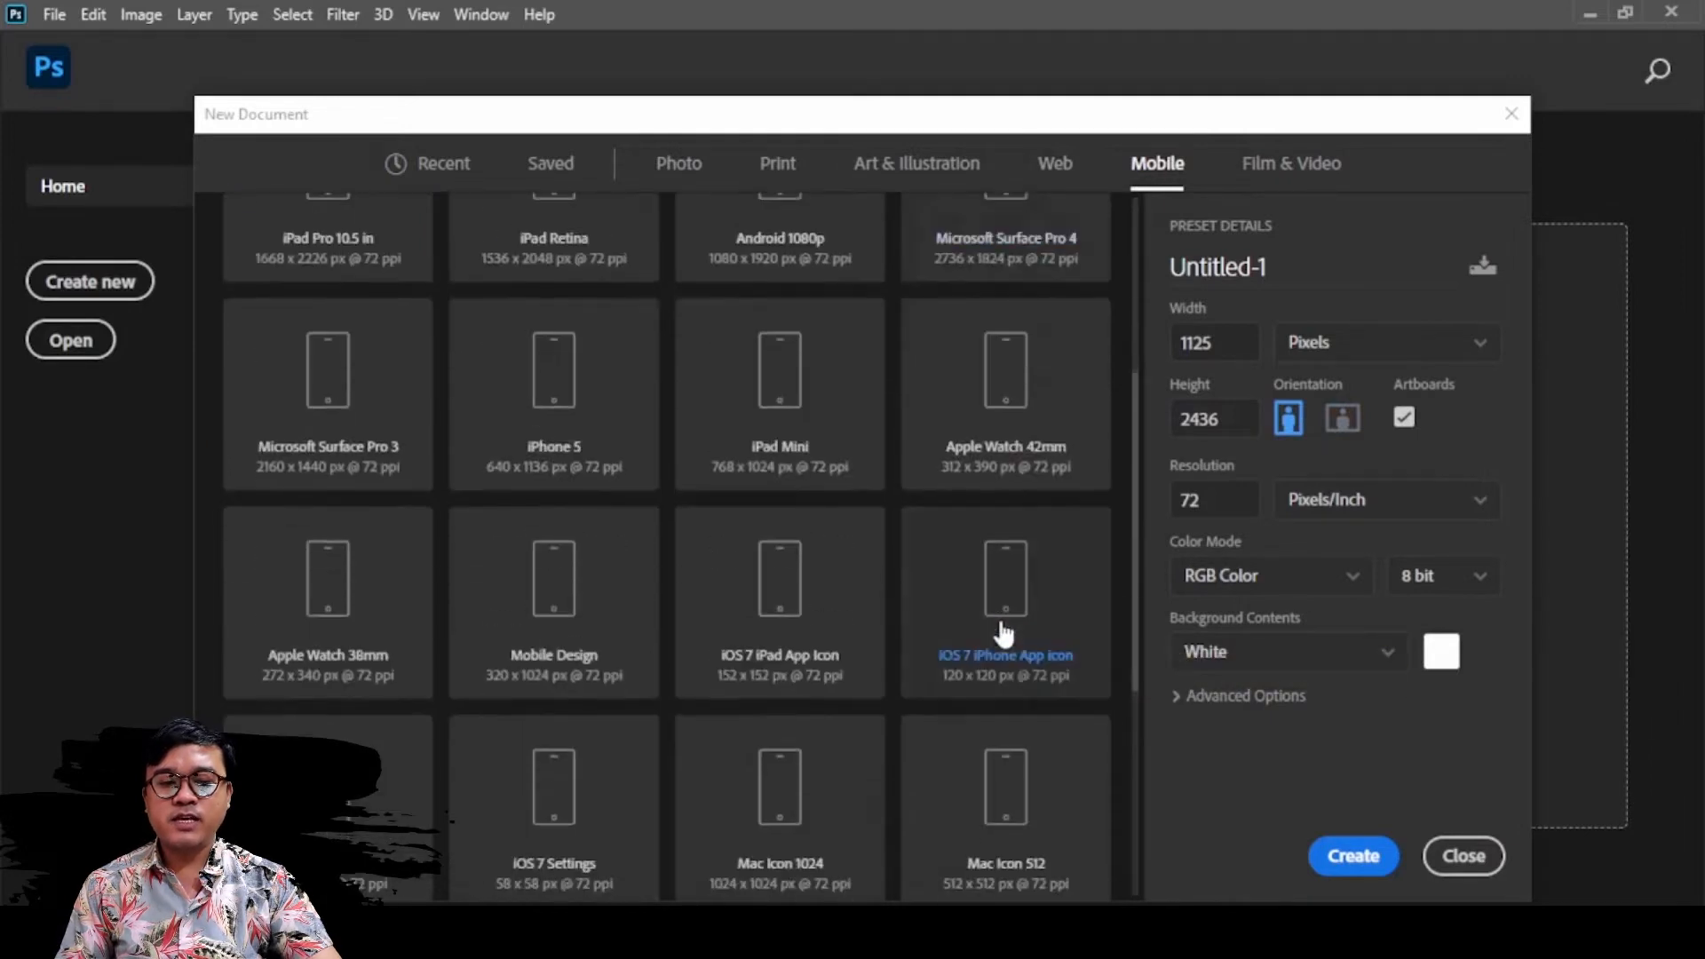
pyautogui.scroll(3, 1002, 604)
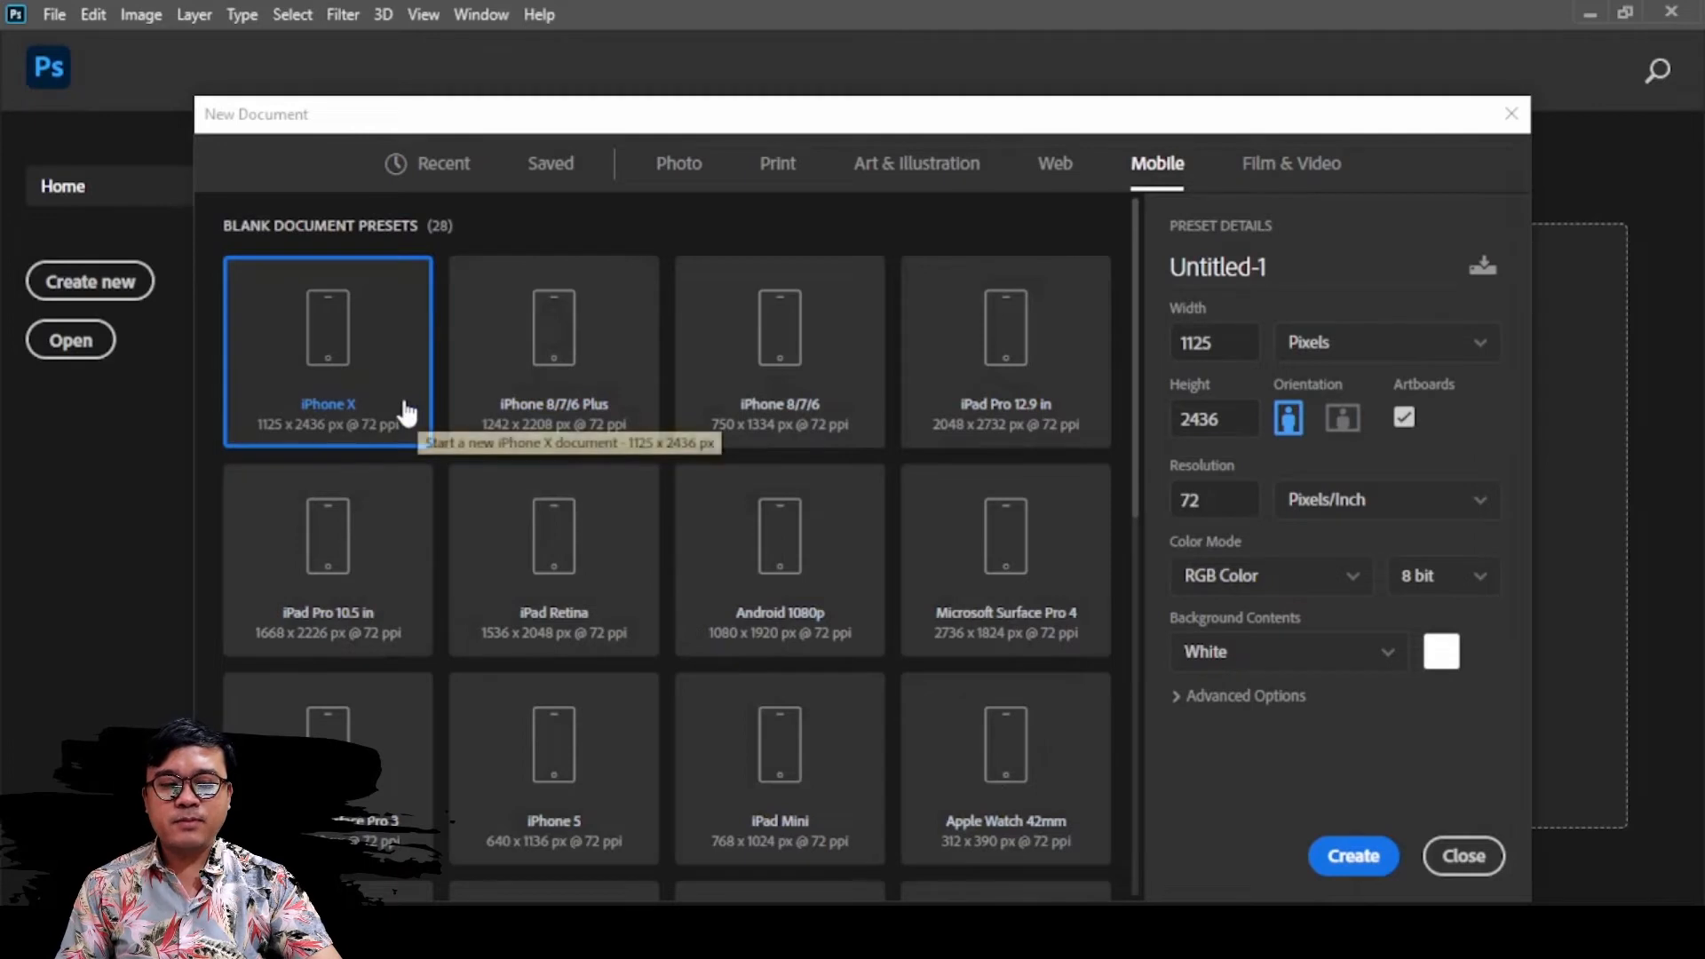
pyautogui.click(613, 417)
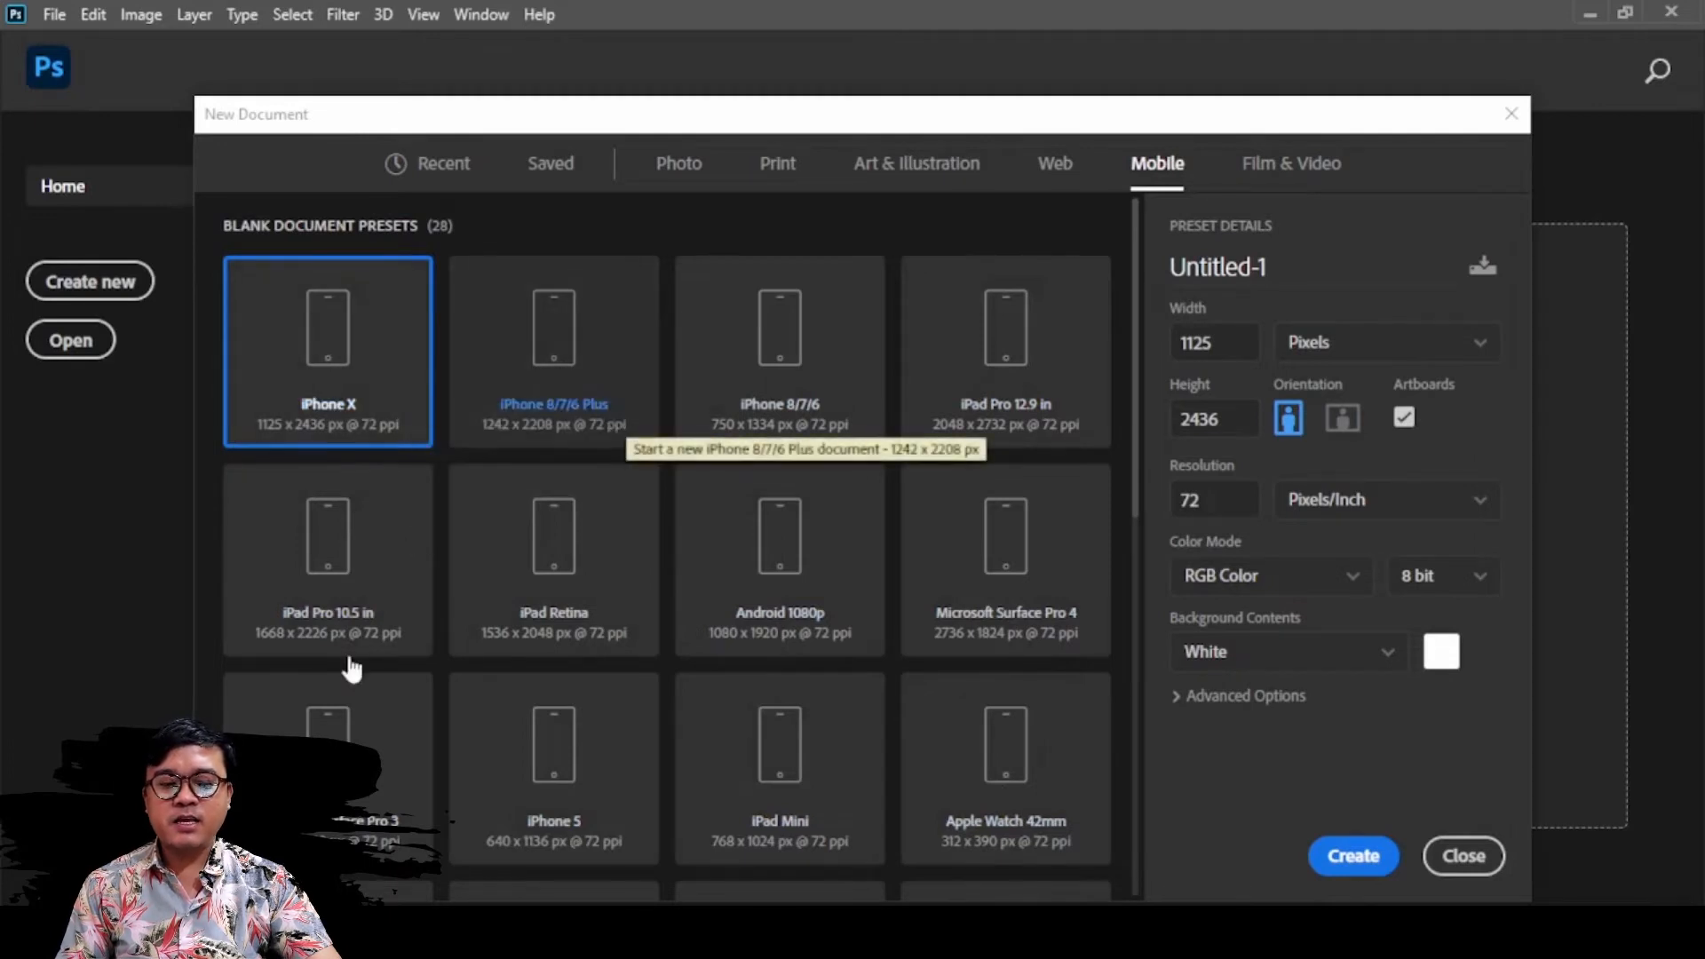
pyautogui.click(352, 613)
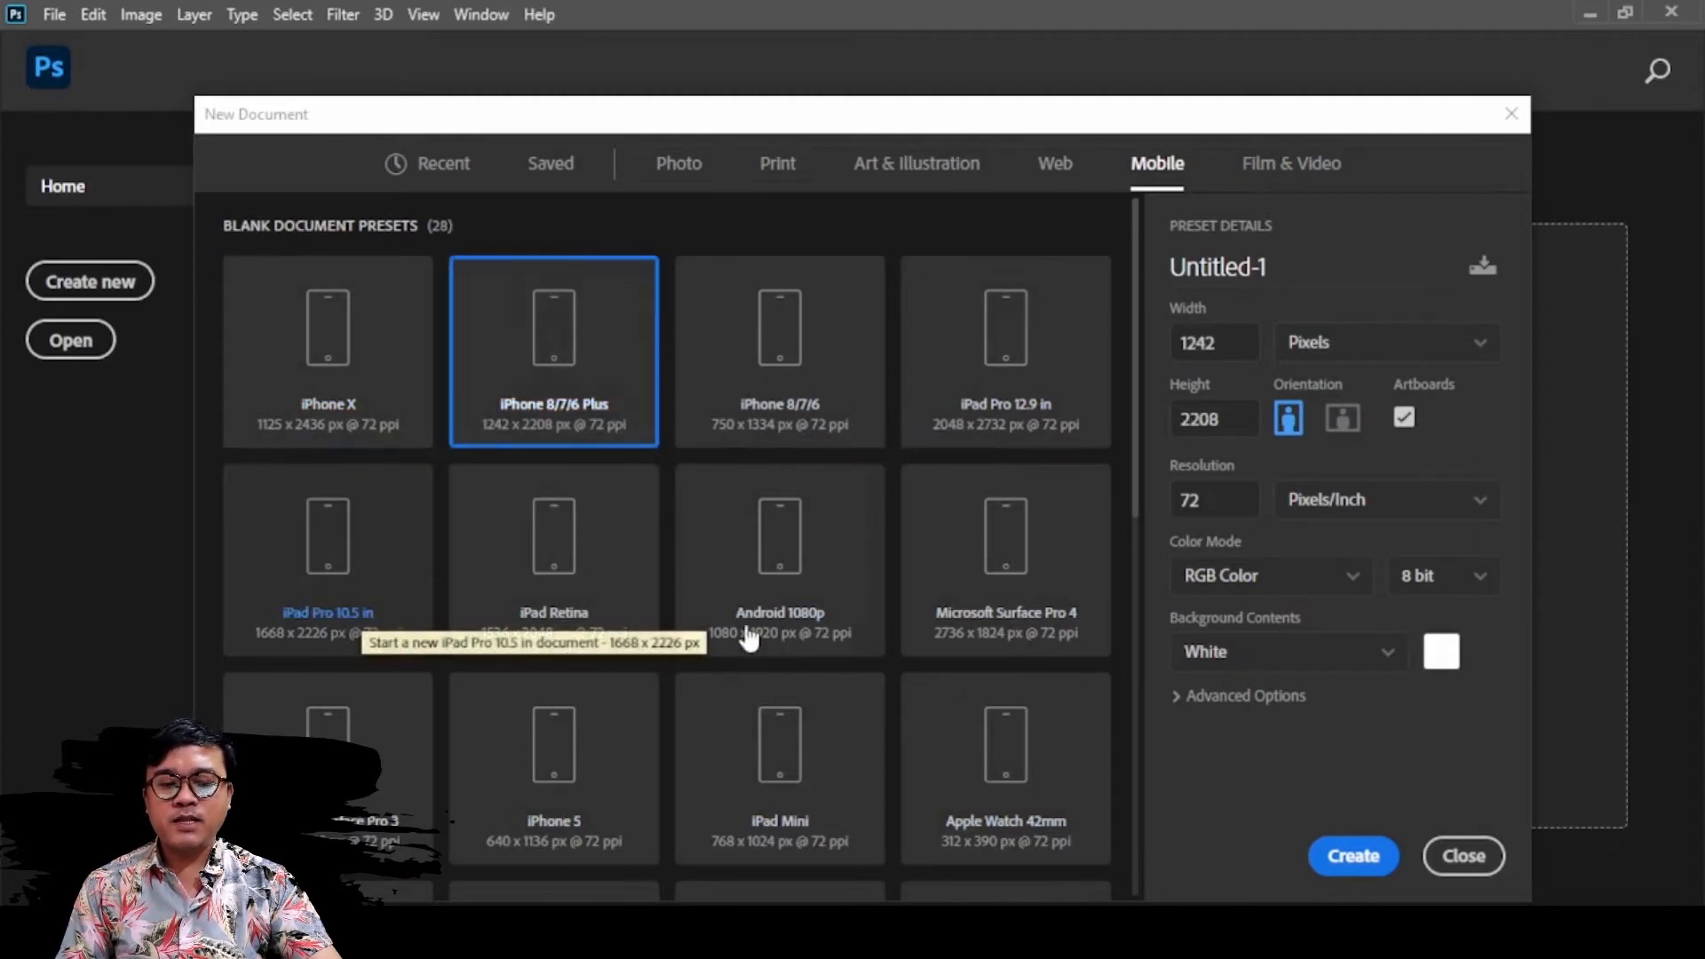
pyautogui.click(808, 608)
# Examine the remaining Mobile presets down to the app icon sizes and try Mac Icon 48
pyautogui.scroll(-3, 808, 611)
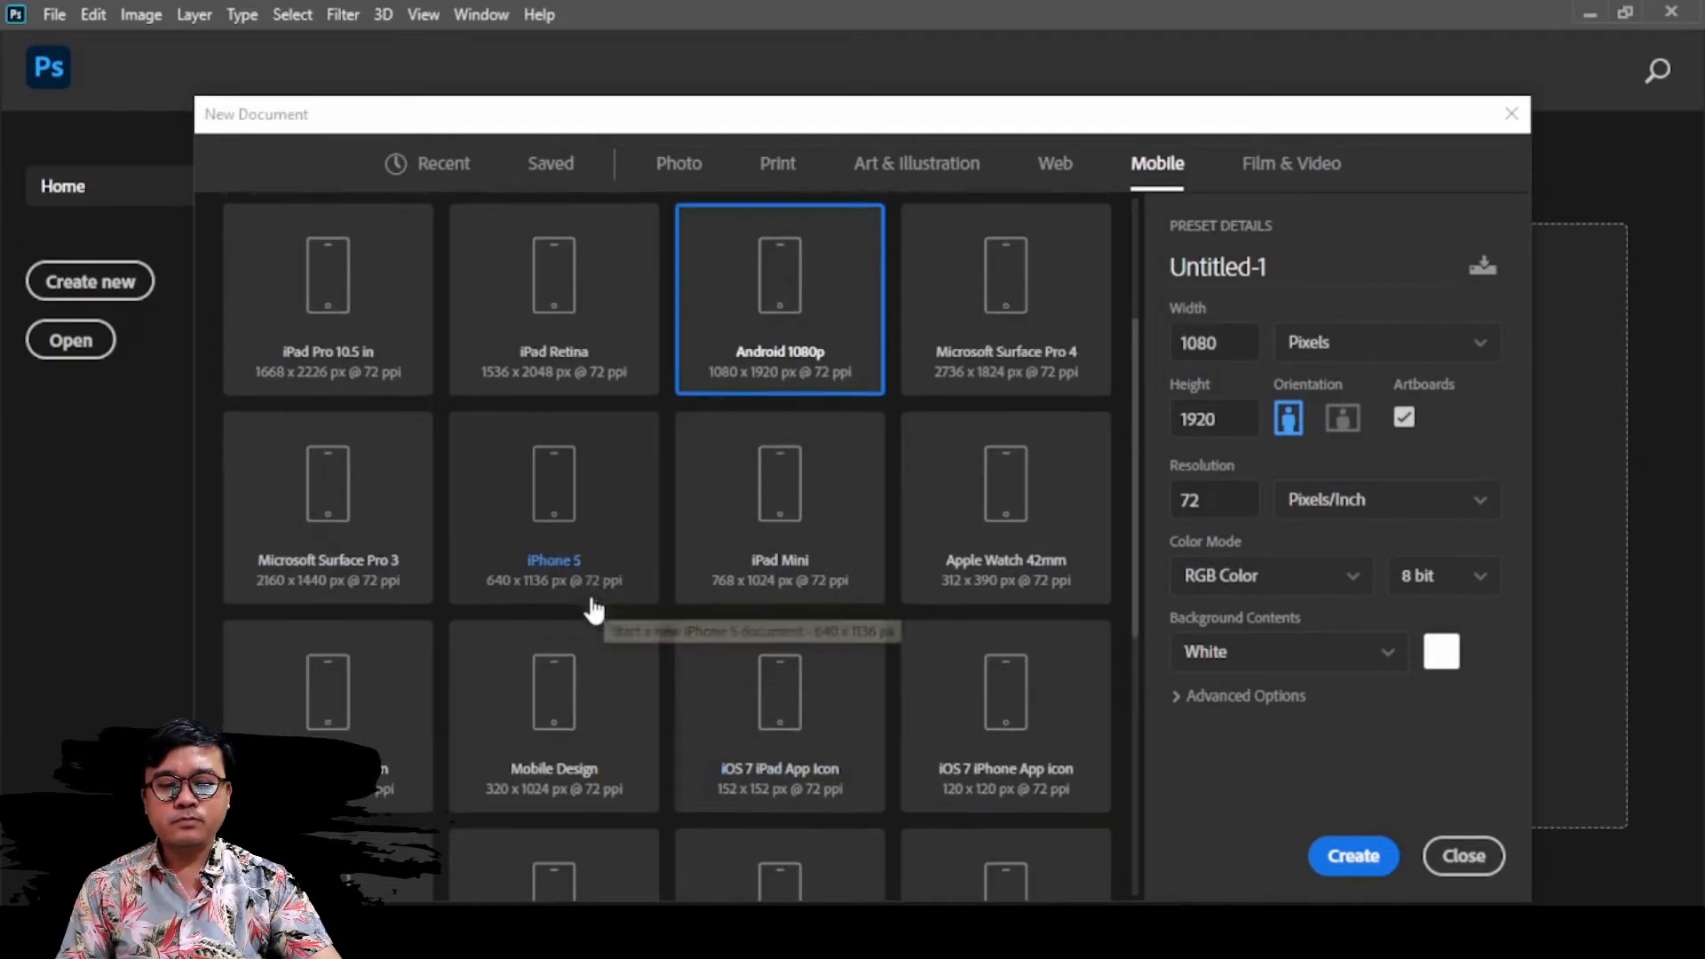
pyautogui.scroll(-3, 593, 612)
pyautogui.scroll(-3, 595, 615)
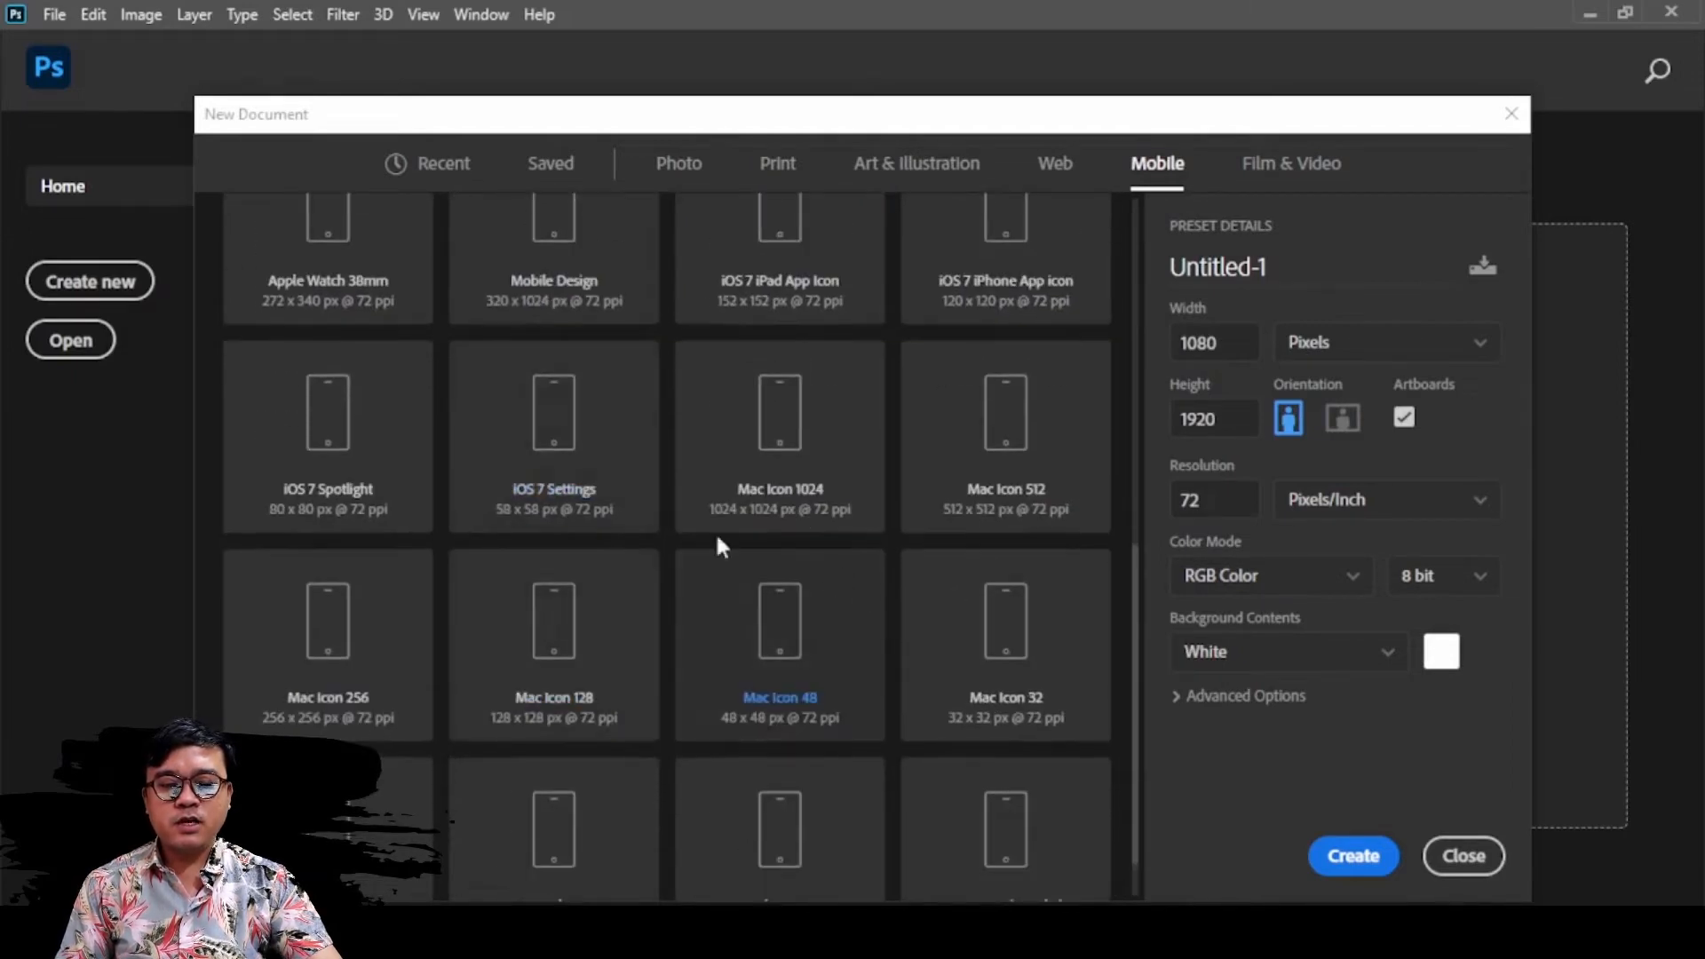
pyautogui.scroll(-1, 851, 622)
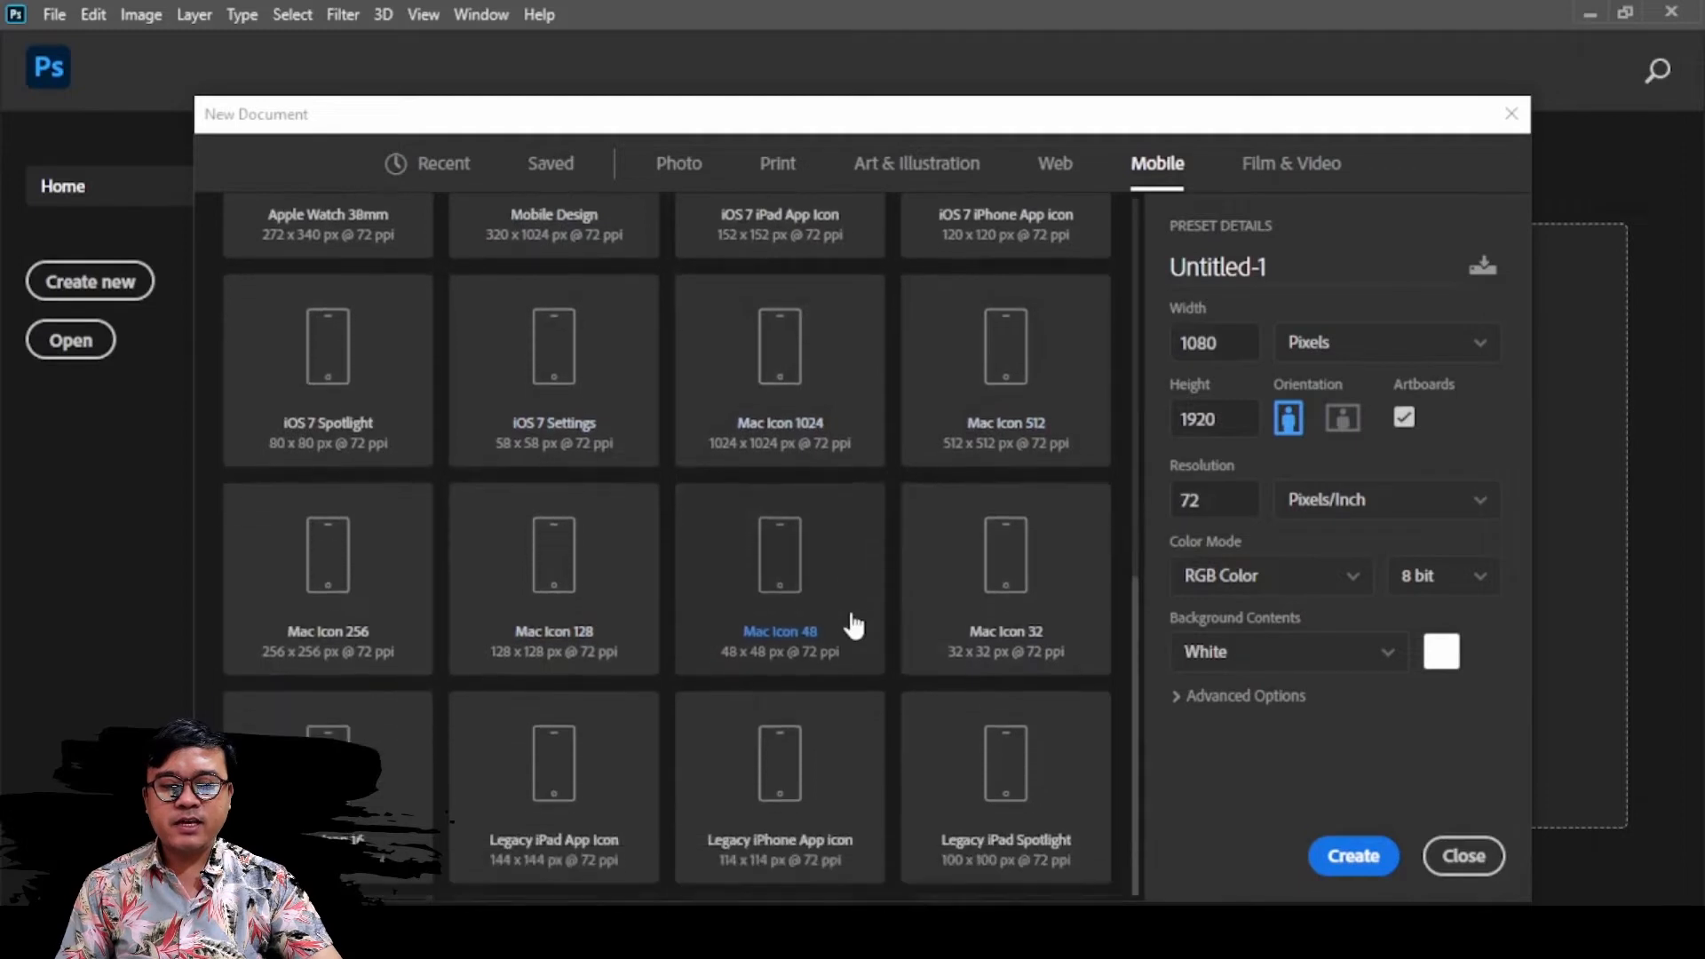
pyautogui.click(810, 641)
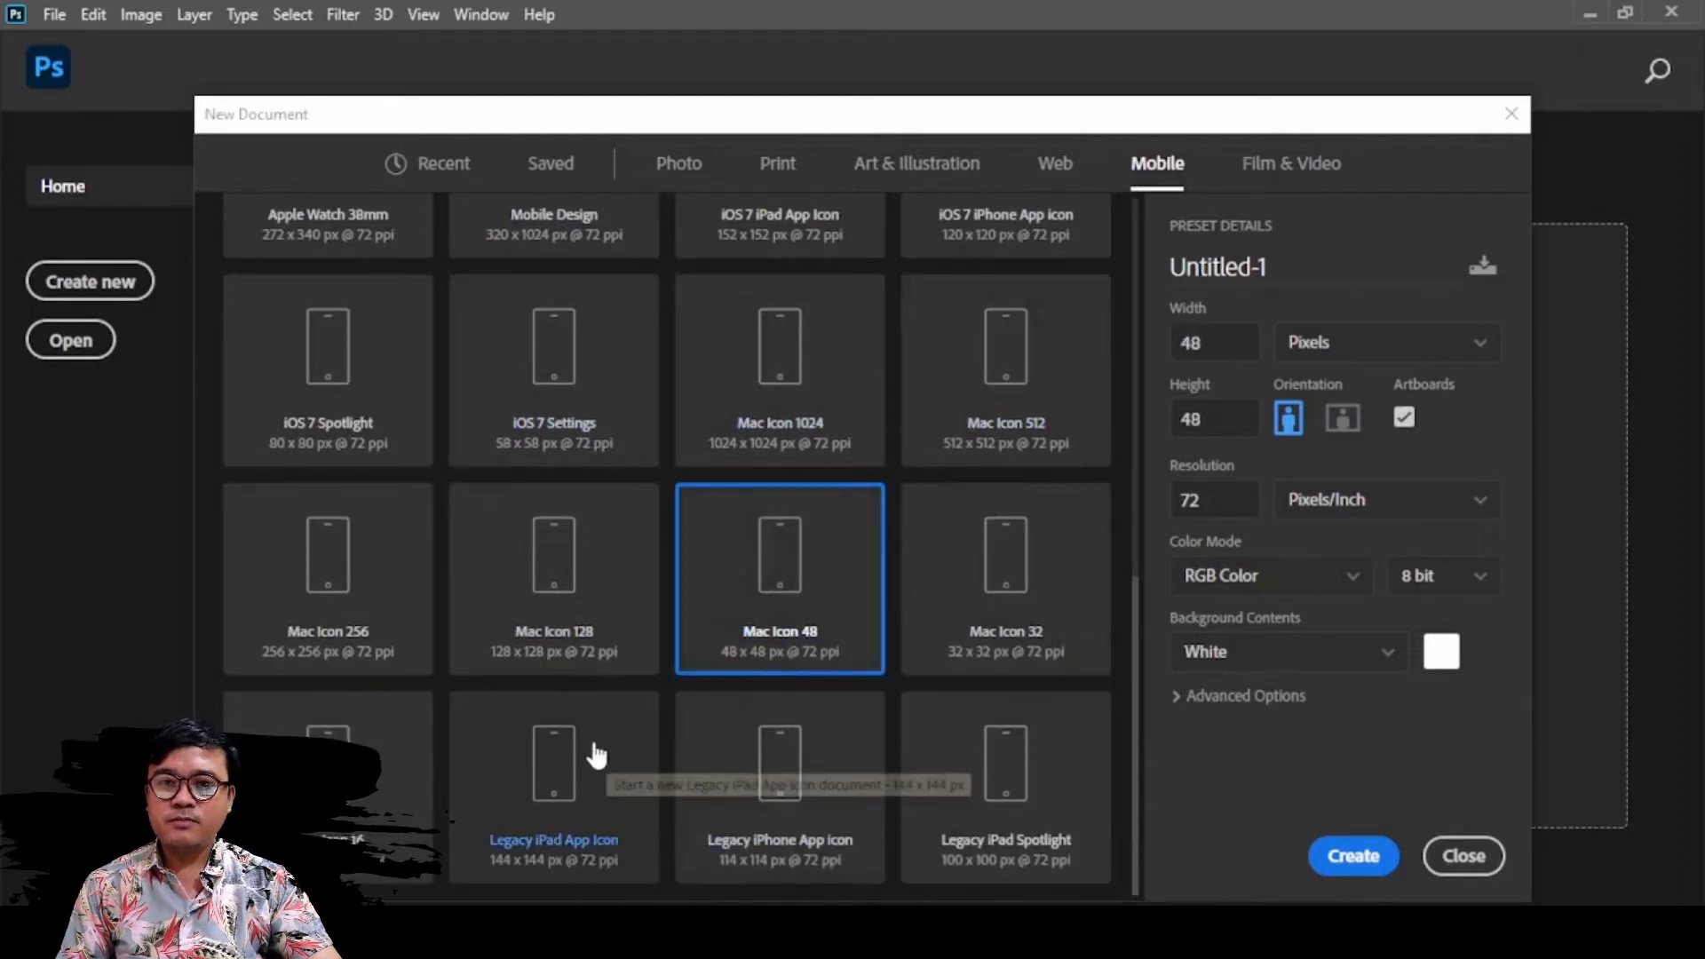
# Switch to the Film & Video presets and look through them, keeping HDTV 1080p selected
pyautogui.click(1292, 169)
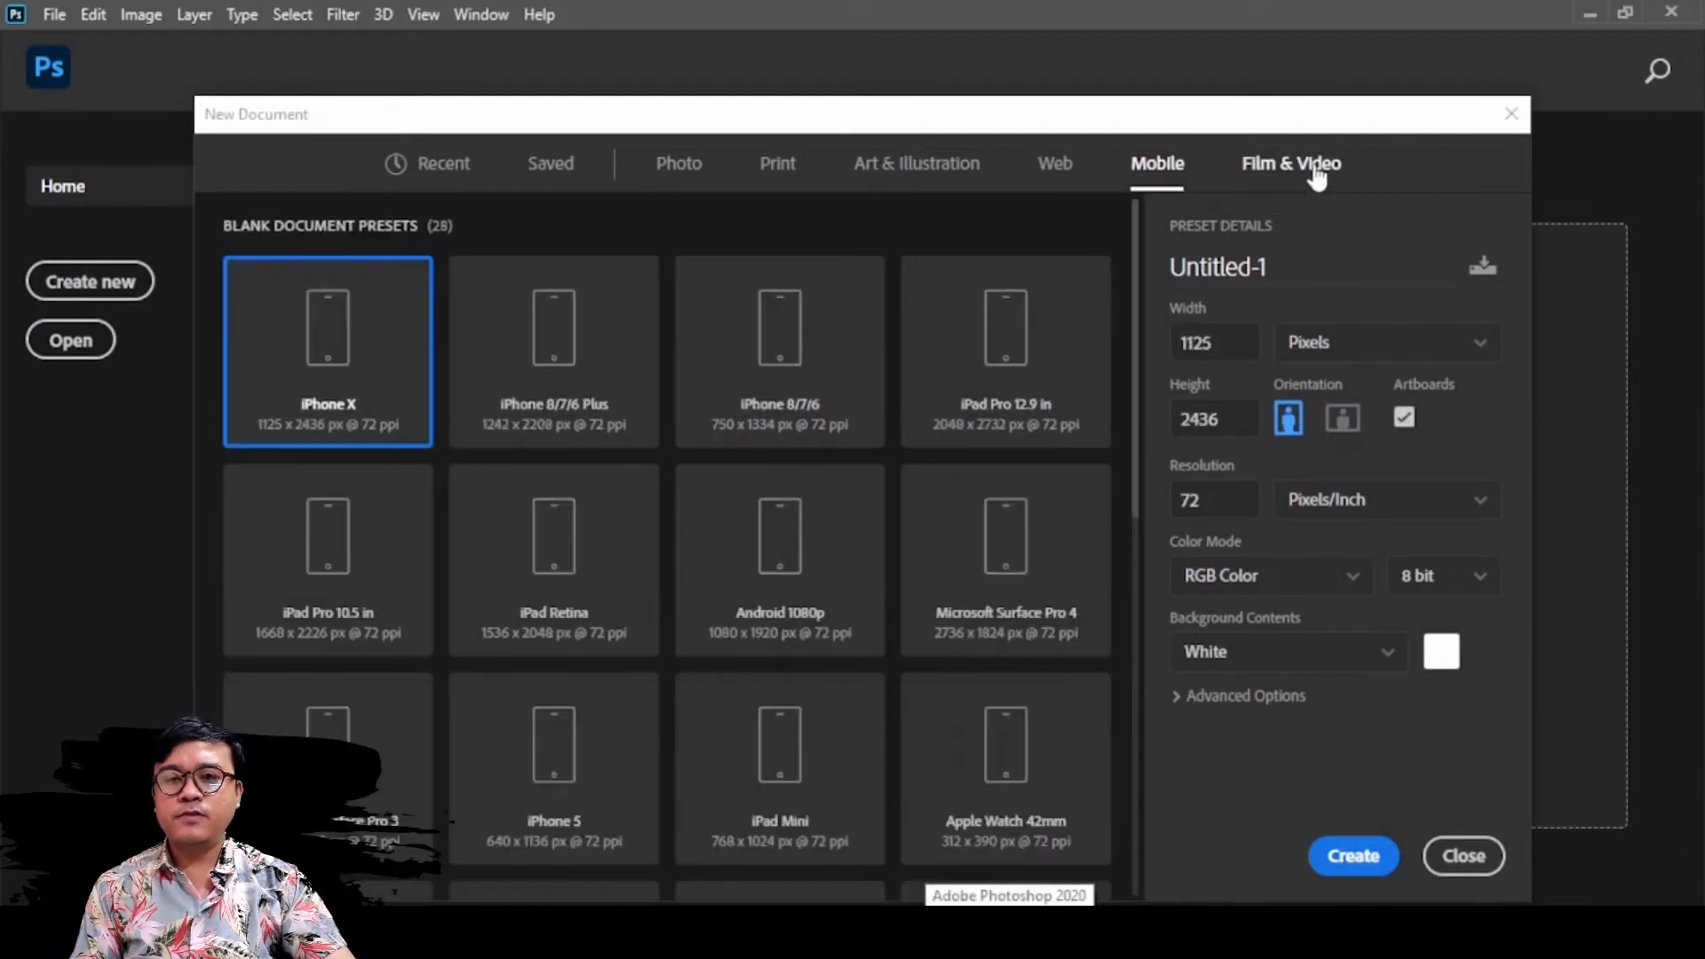
pyautogui.click(1316, 173)
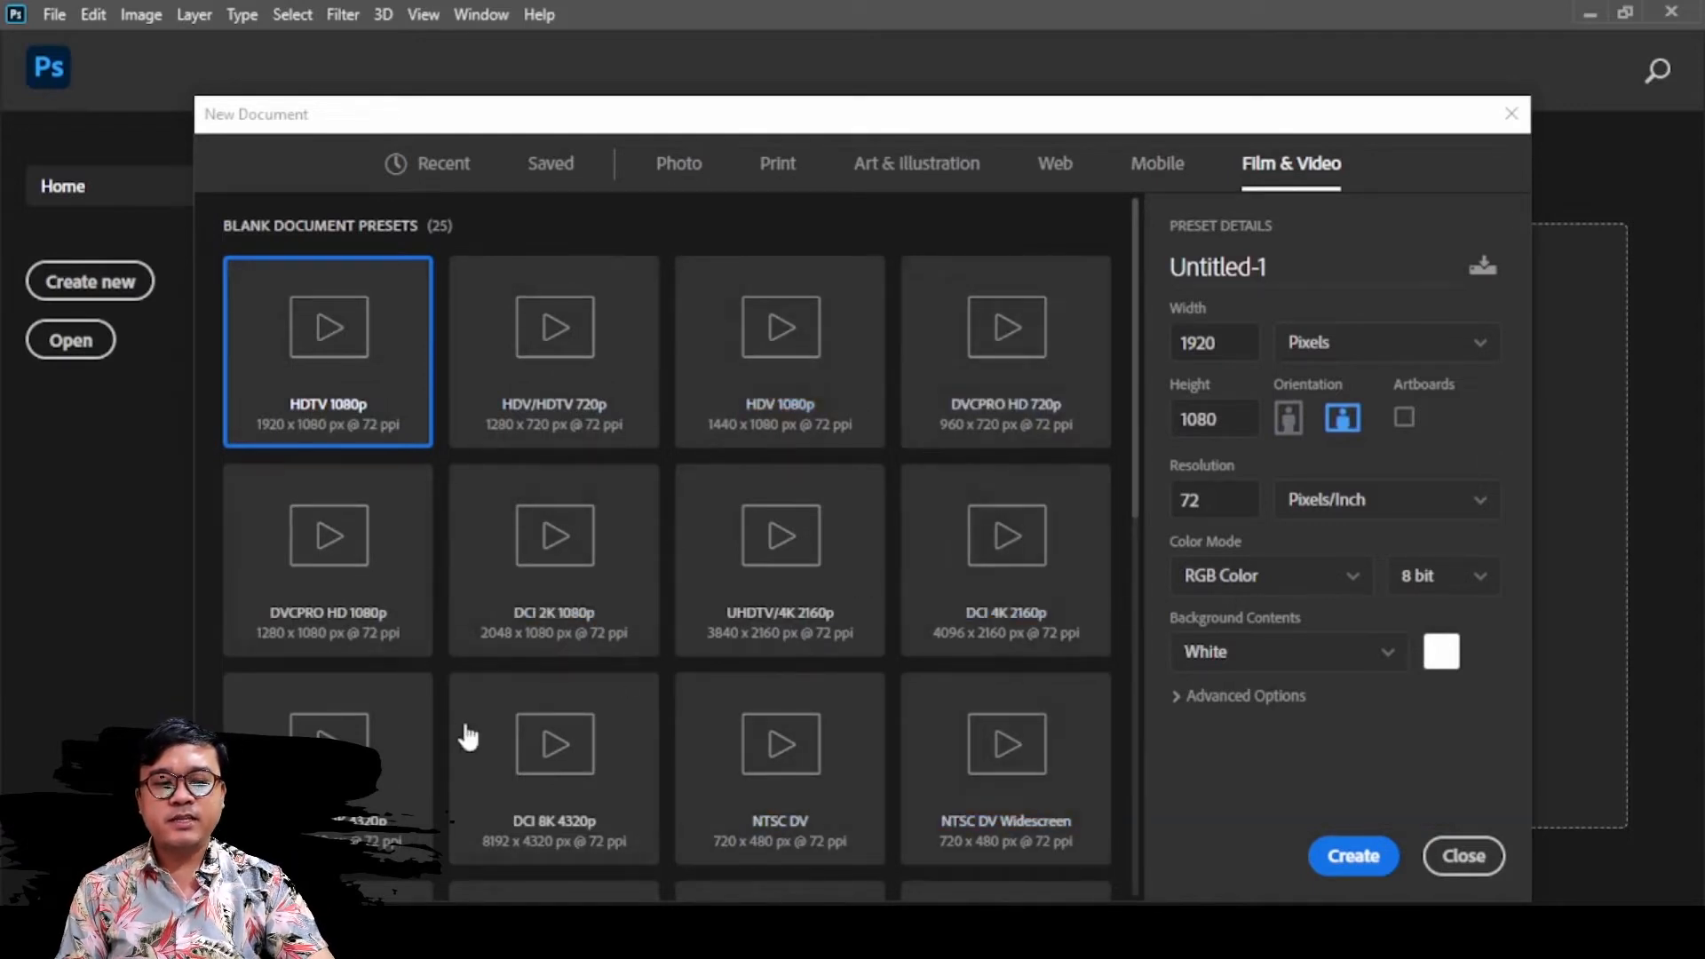
pyautogui.scroll(-10, 609, 742)
pyautogui.scroll(10, 617, 723)
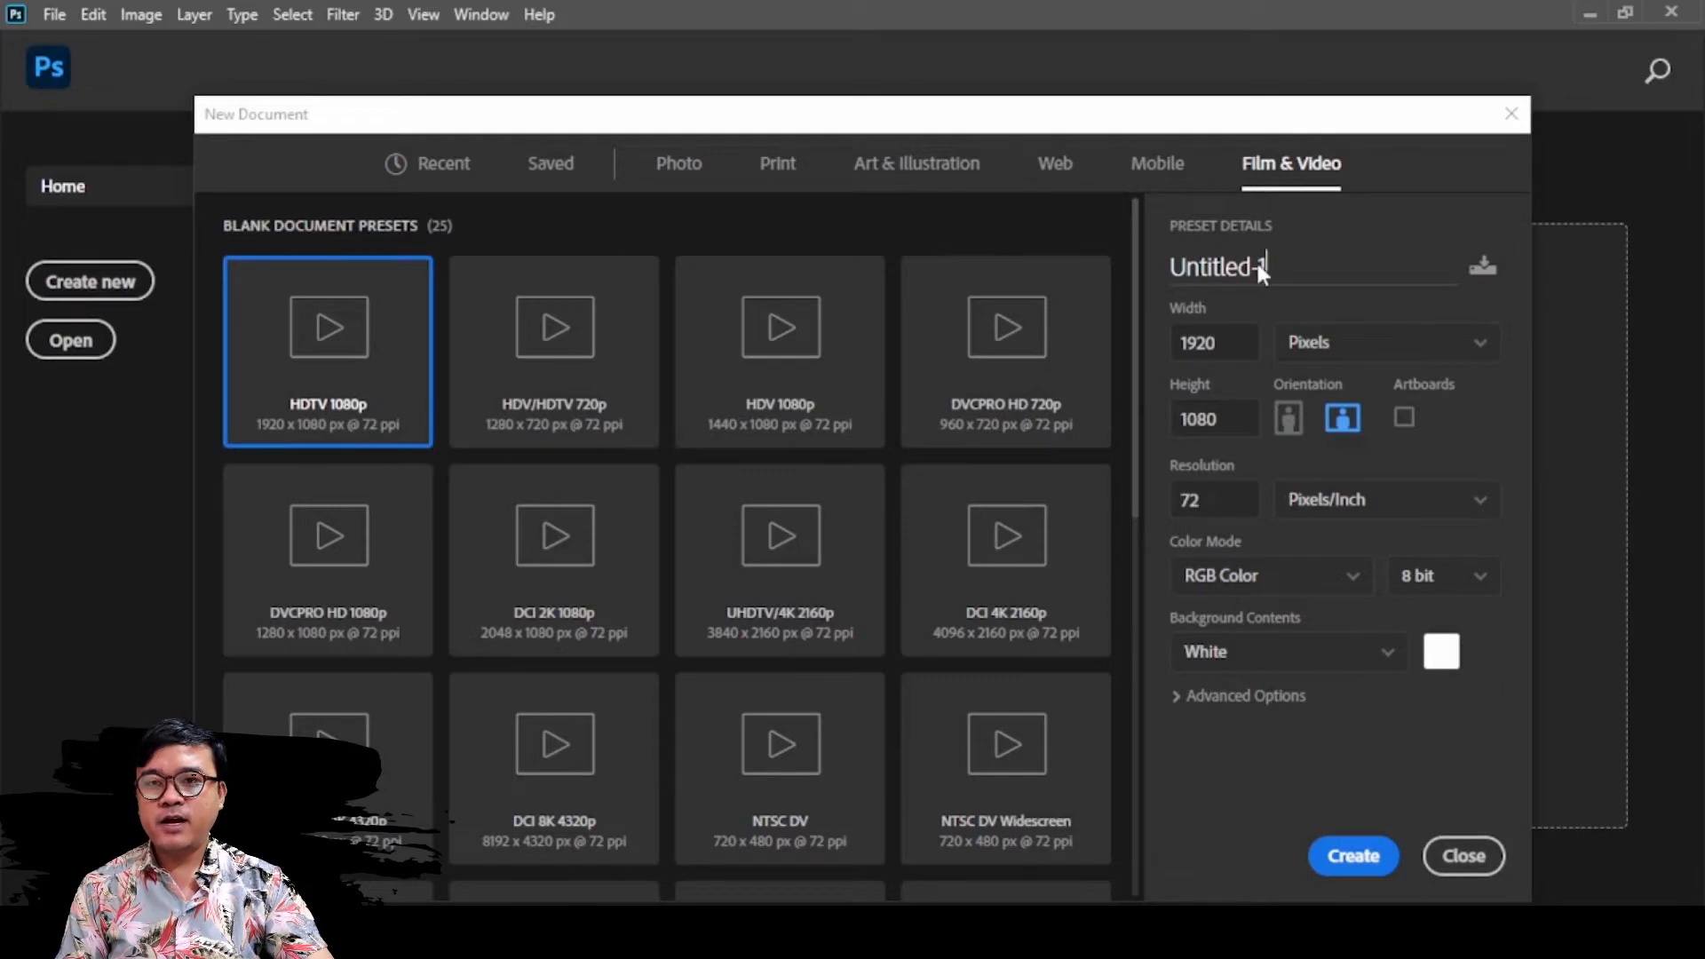
# Replace the default document name with the creator's full name followed by "gfx"
pyautogui.moveTo(1177, 265); pyautogui.dragTo(1164, 265)
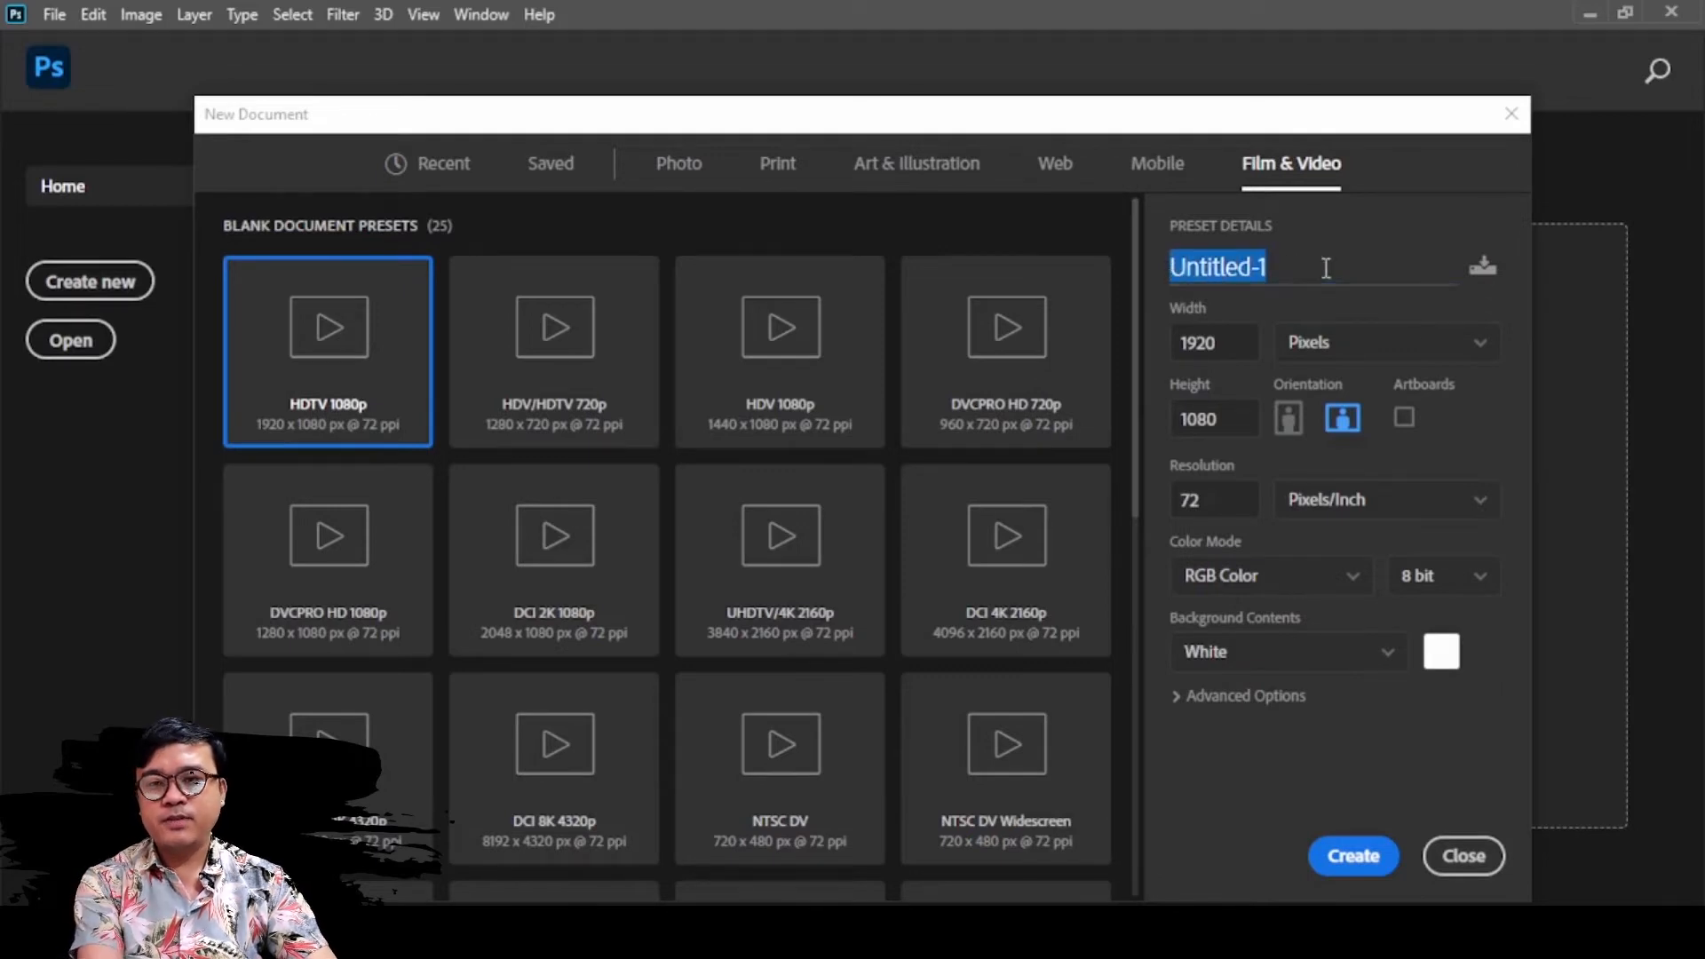
pyautogui.write('anubha')
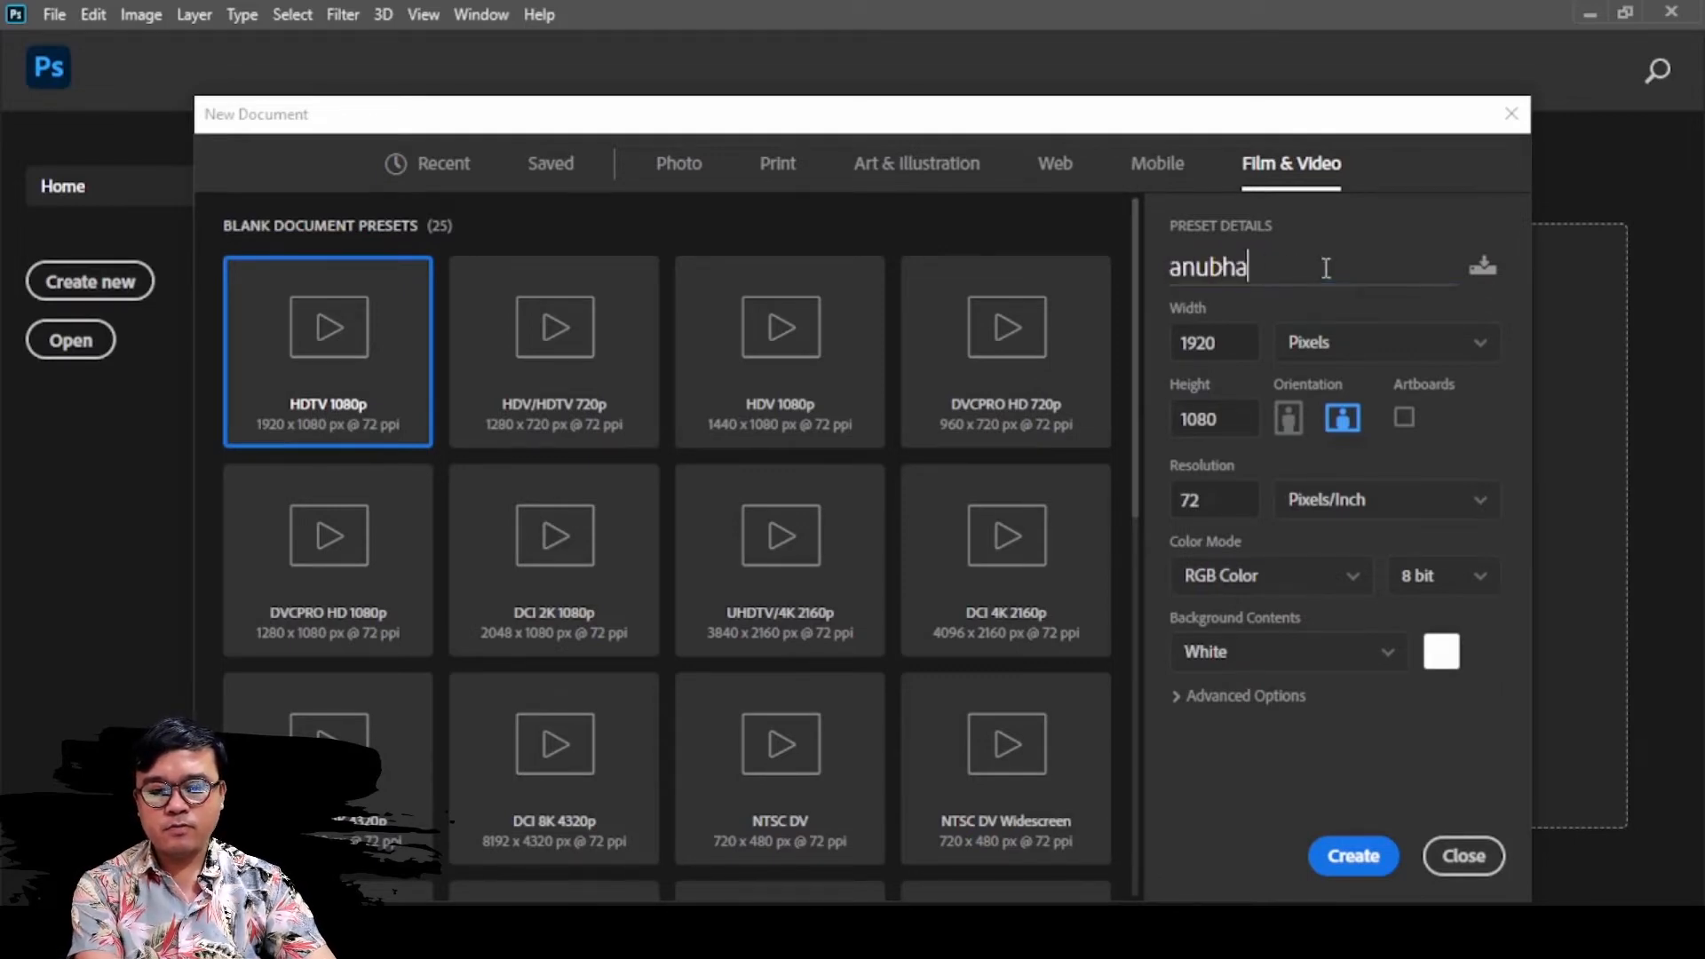
pyautogui.write('v pun gfx')
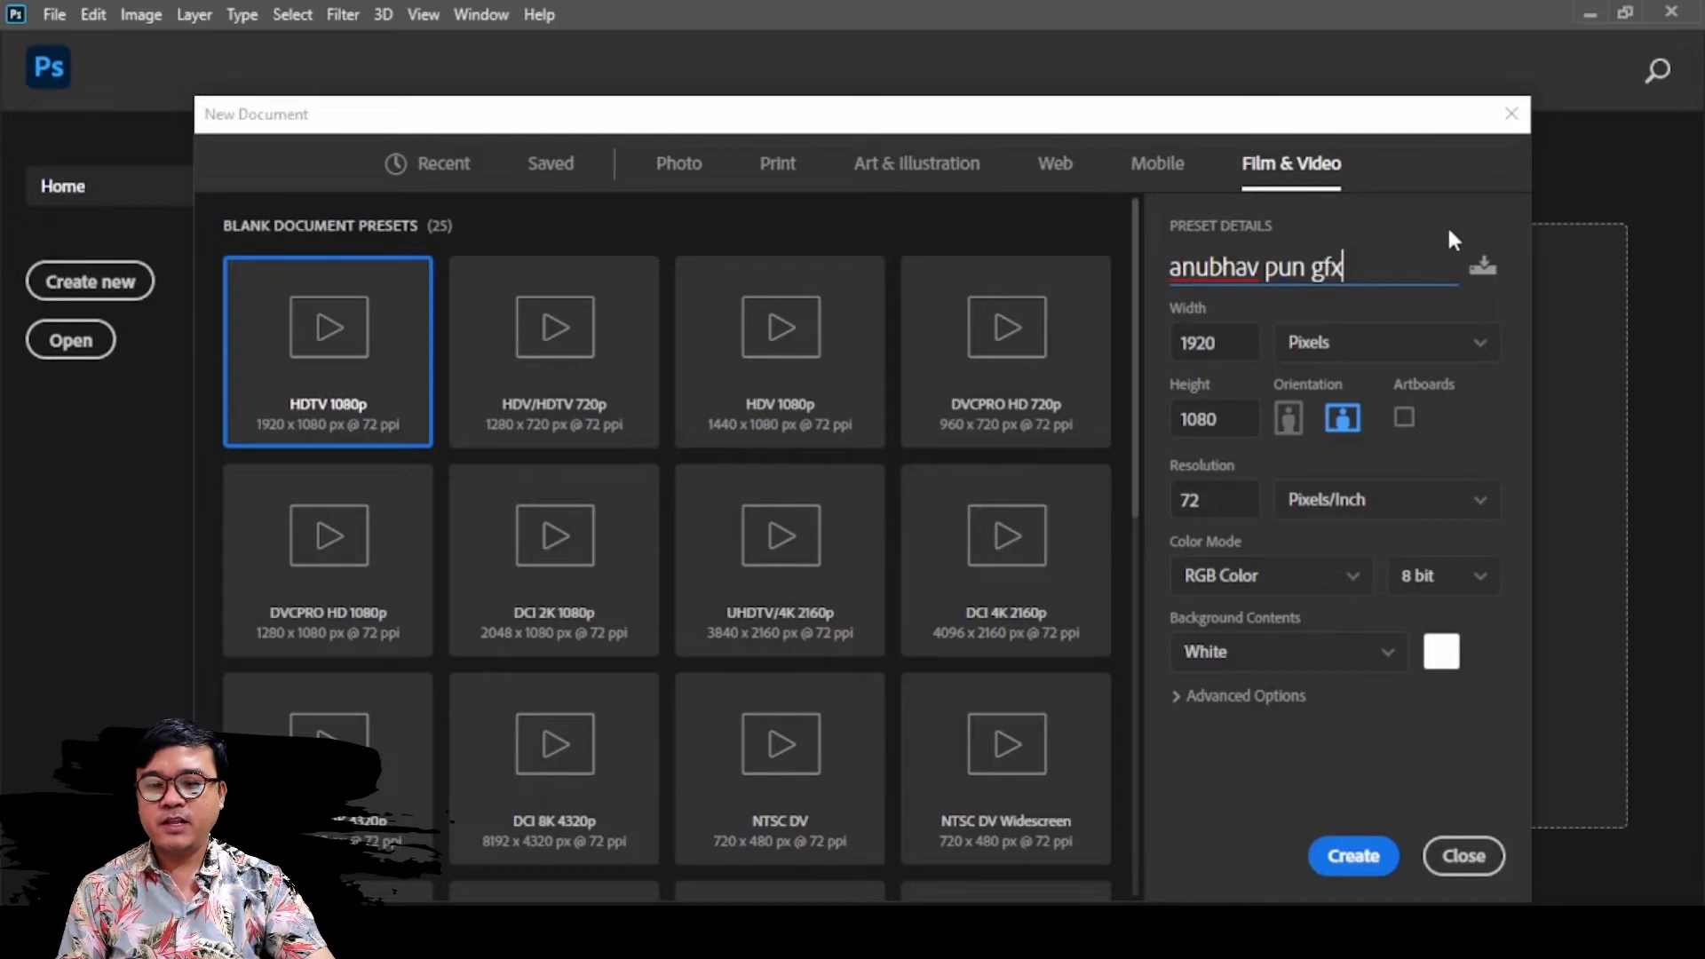
pyautogui.click(1413, 209)
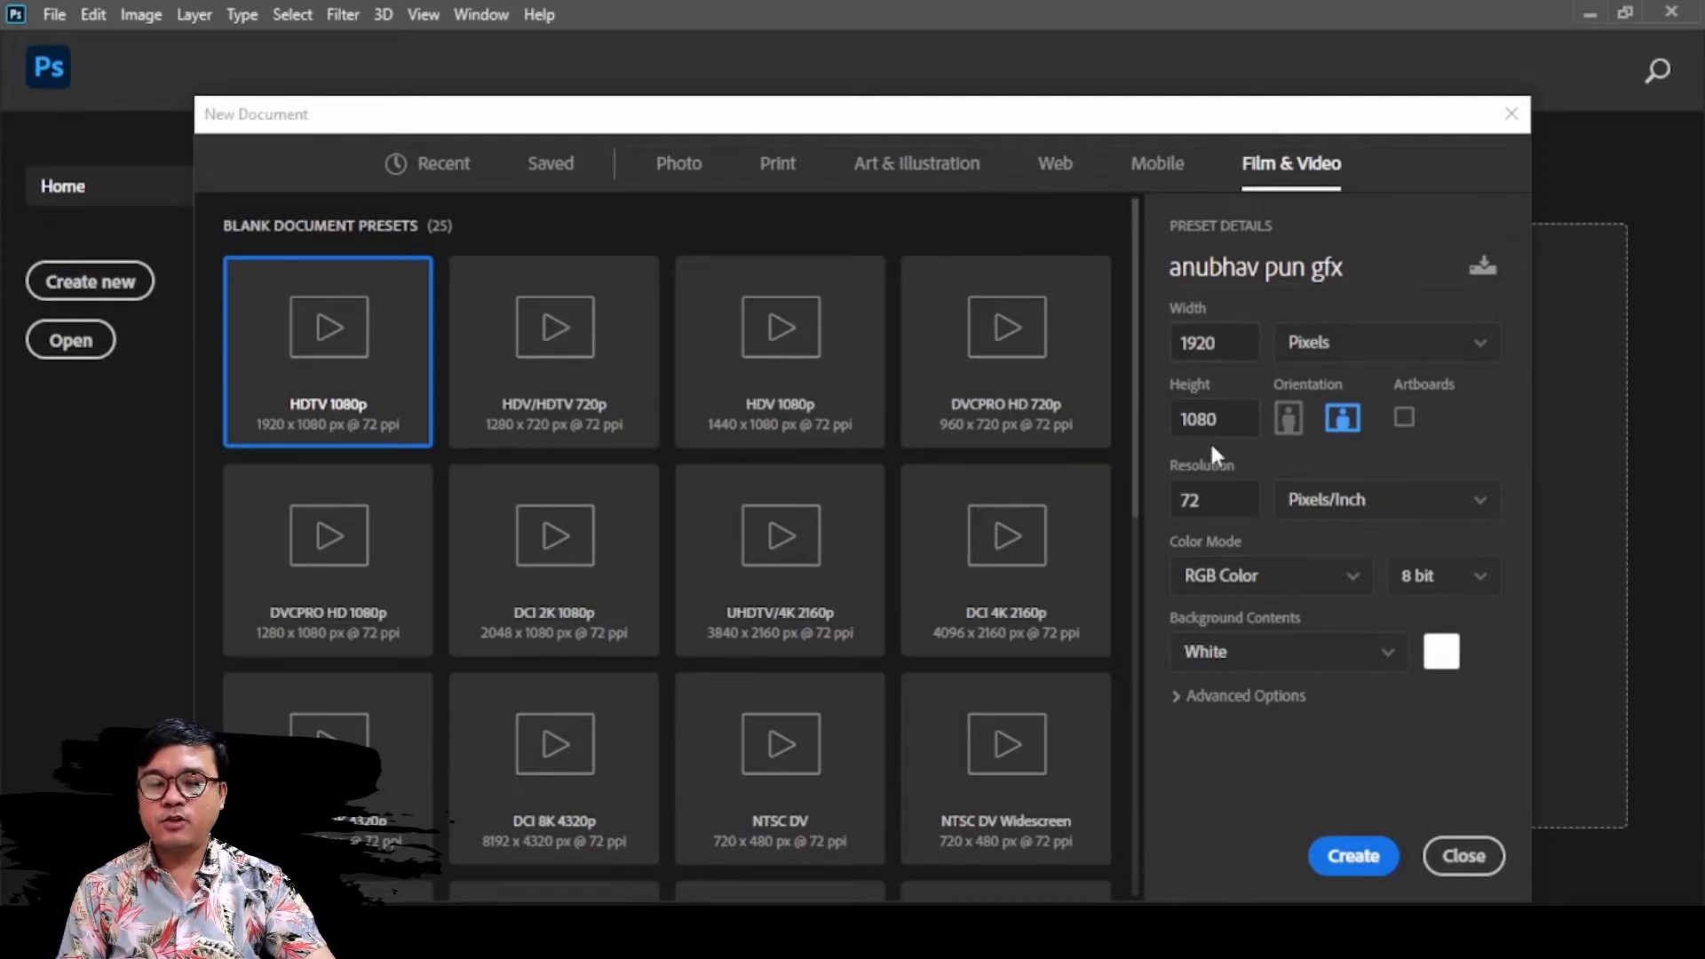
# Review the width units, keeping Pixels, and try portrait orientation before restoring landscape
pyautogui.click(1425, 359)
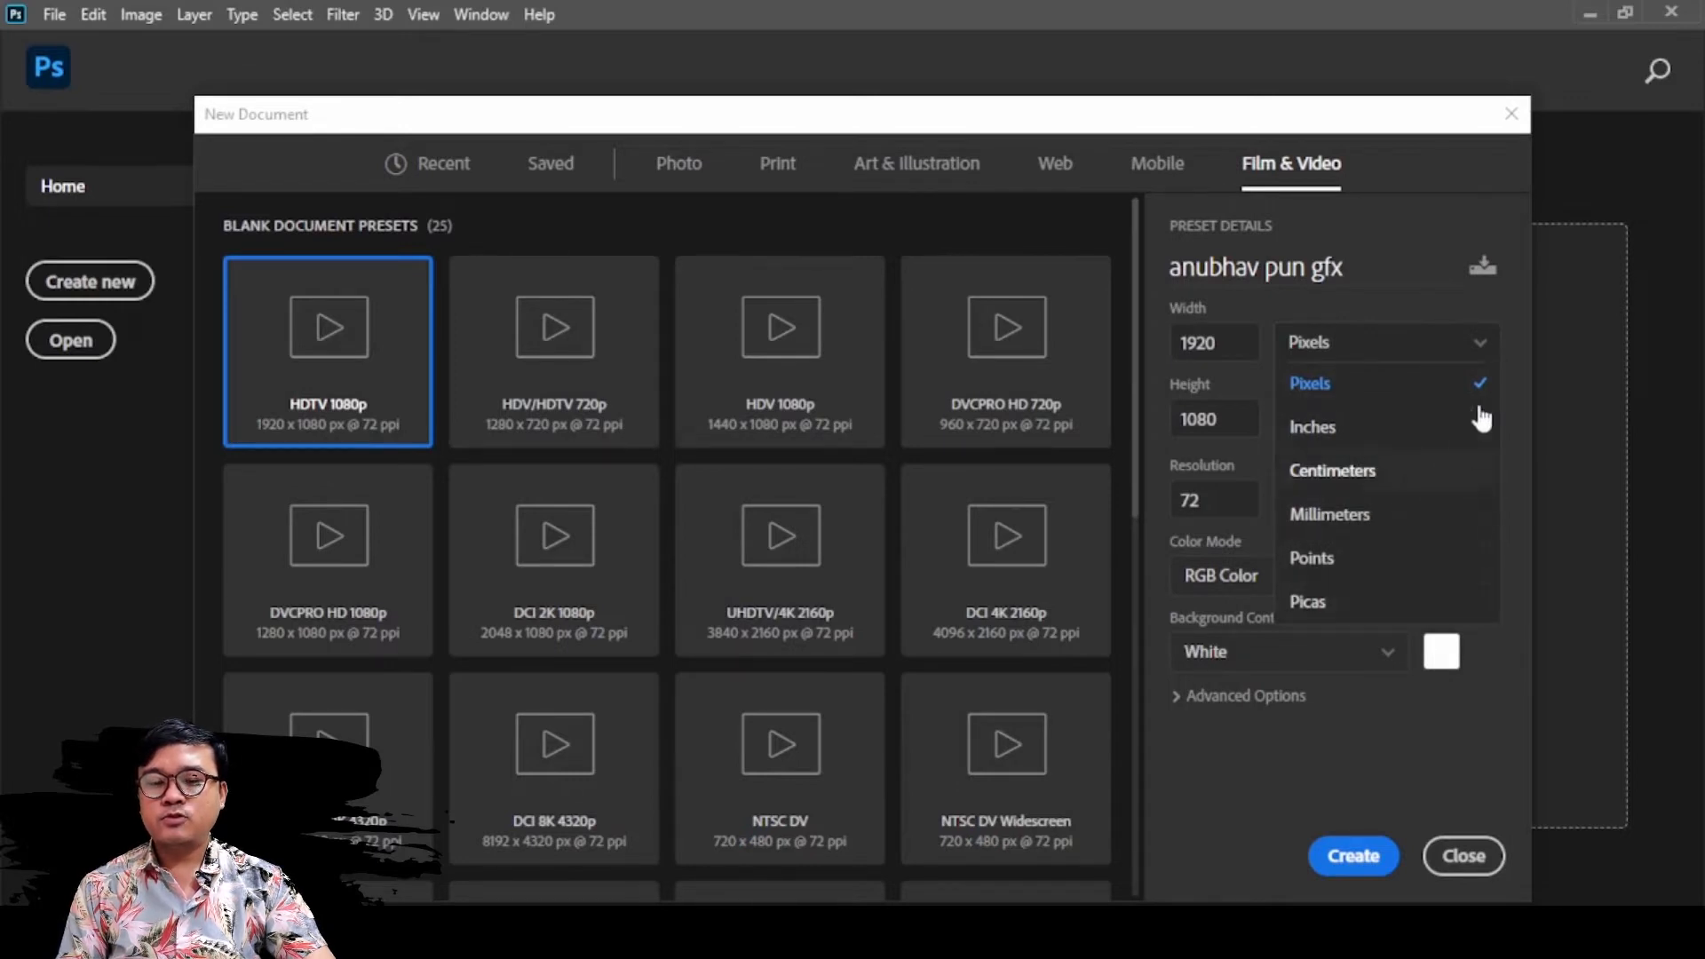
pyautogui.click(1399, 383)
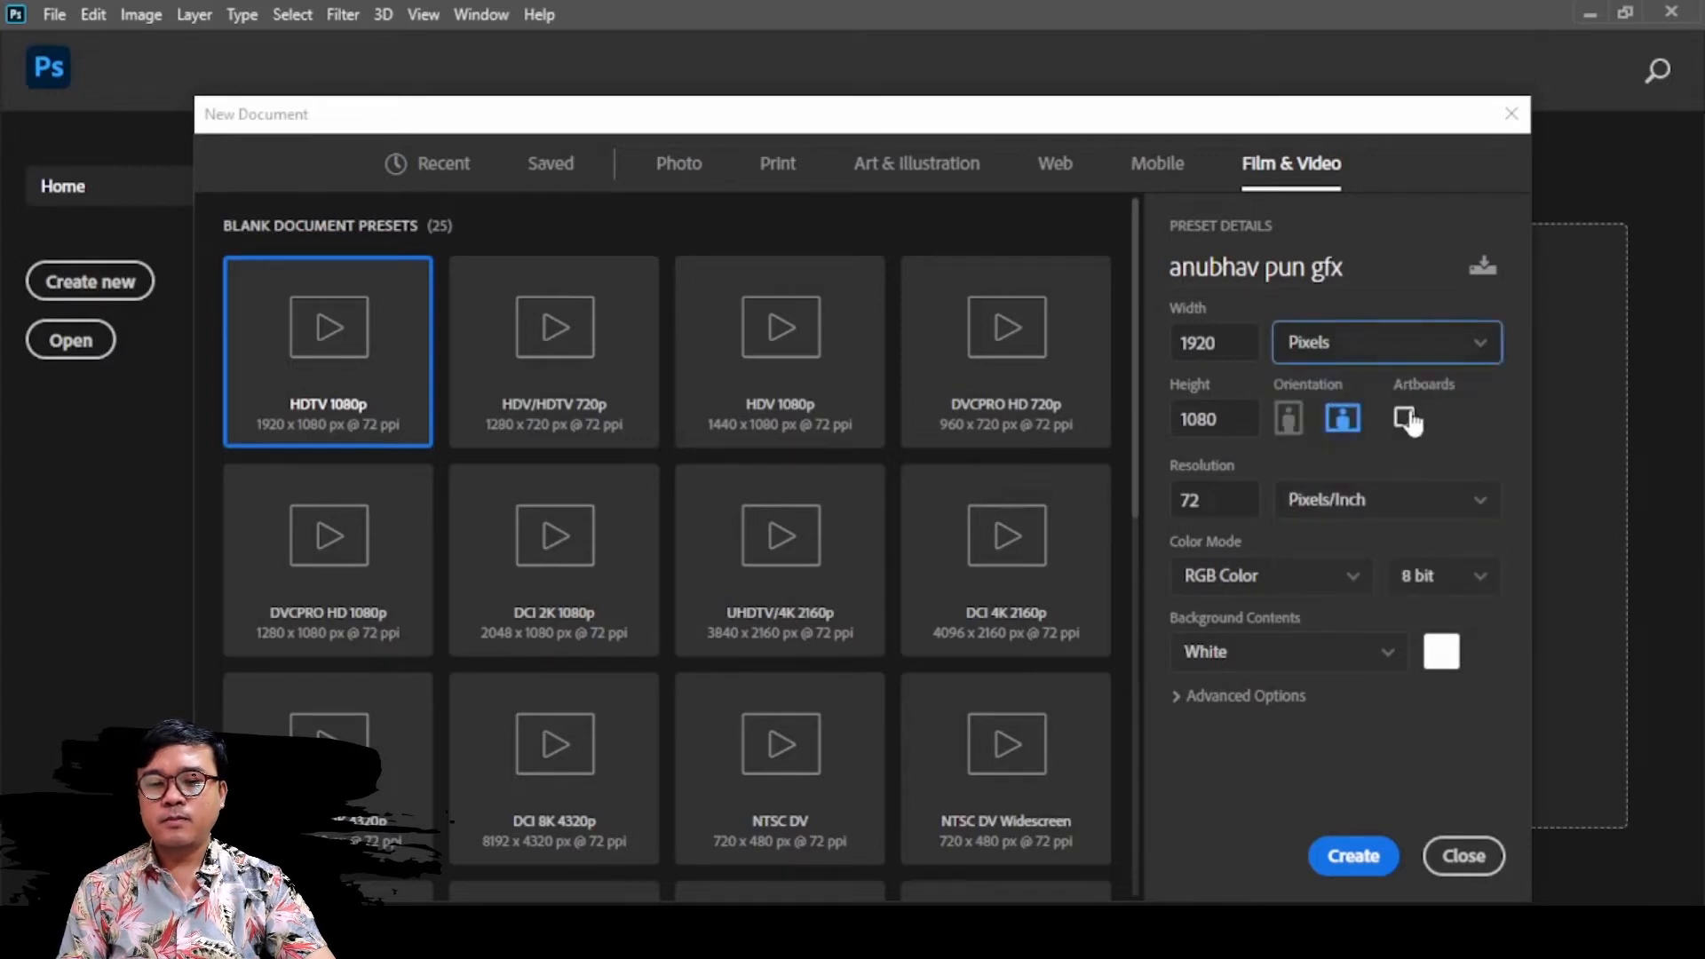
pyautogui.click(1288, 427)
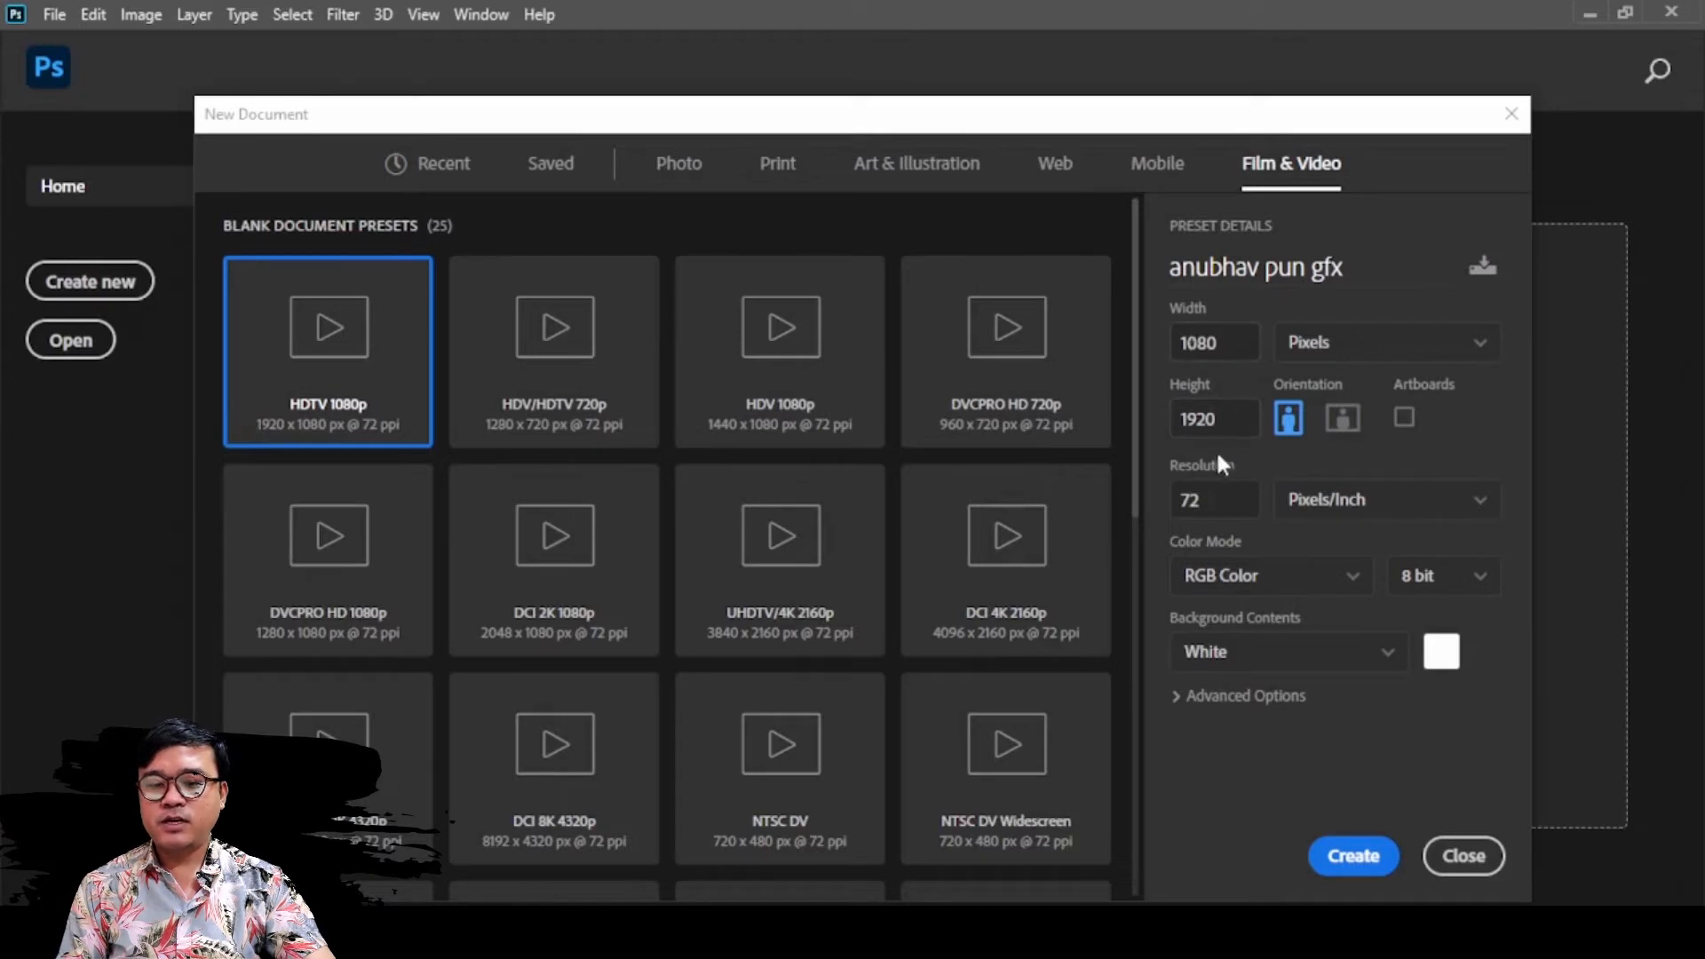
pyautogui.click(1344, 421)
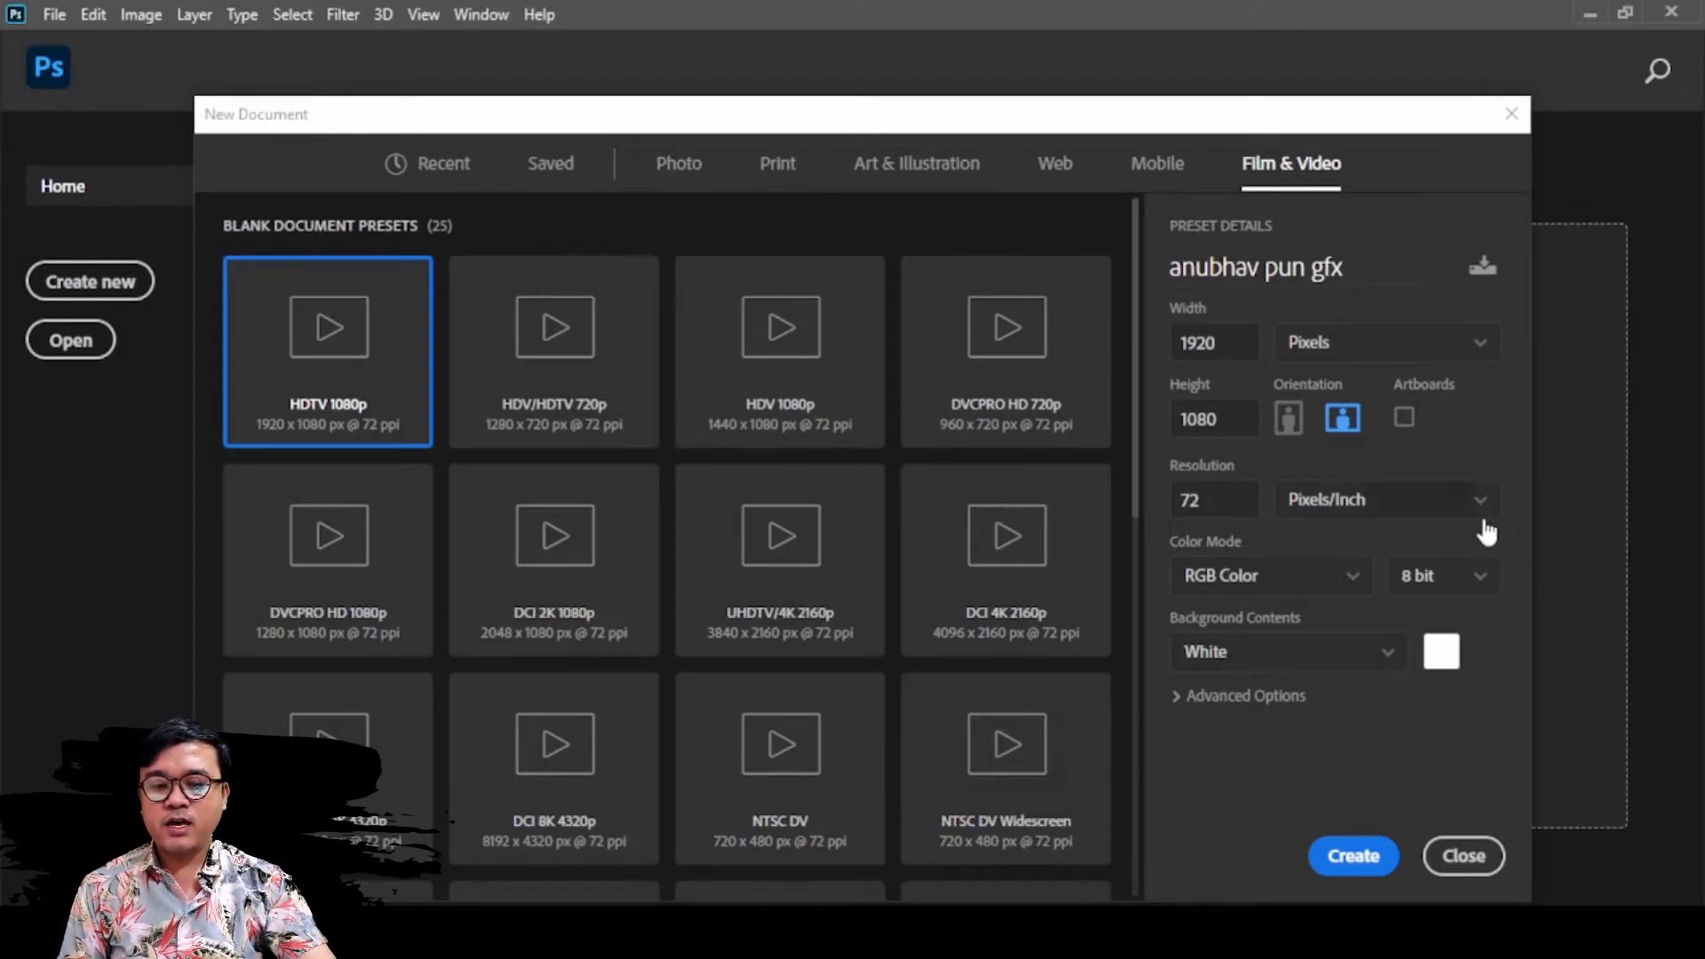
# Try Pixels/Centimeter as the resolution unit and switch it back to Pixels/Inch
pyautogui.click(1424, 510)
pyautogui.click(1213, 503)
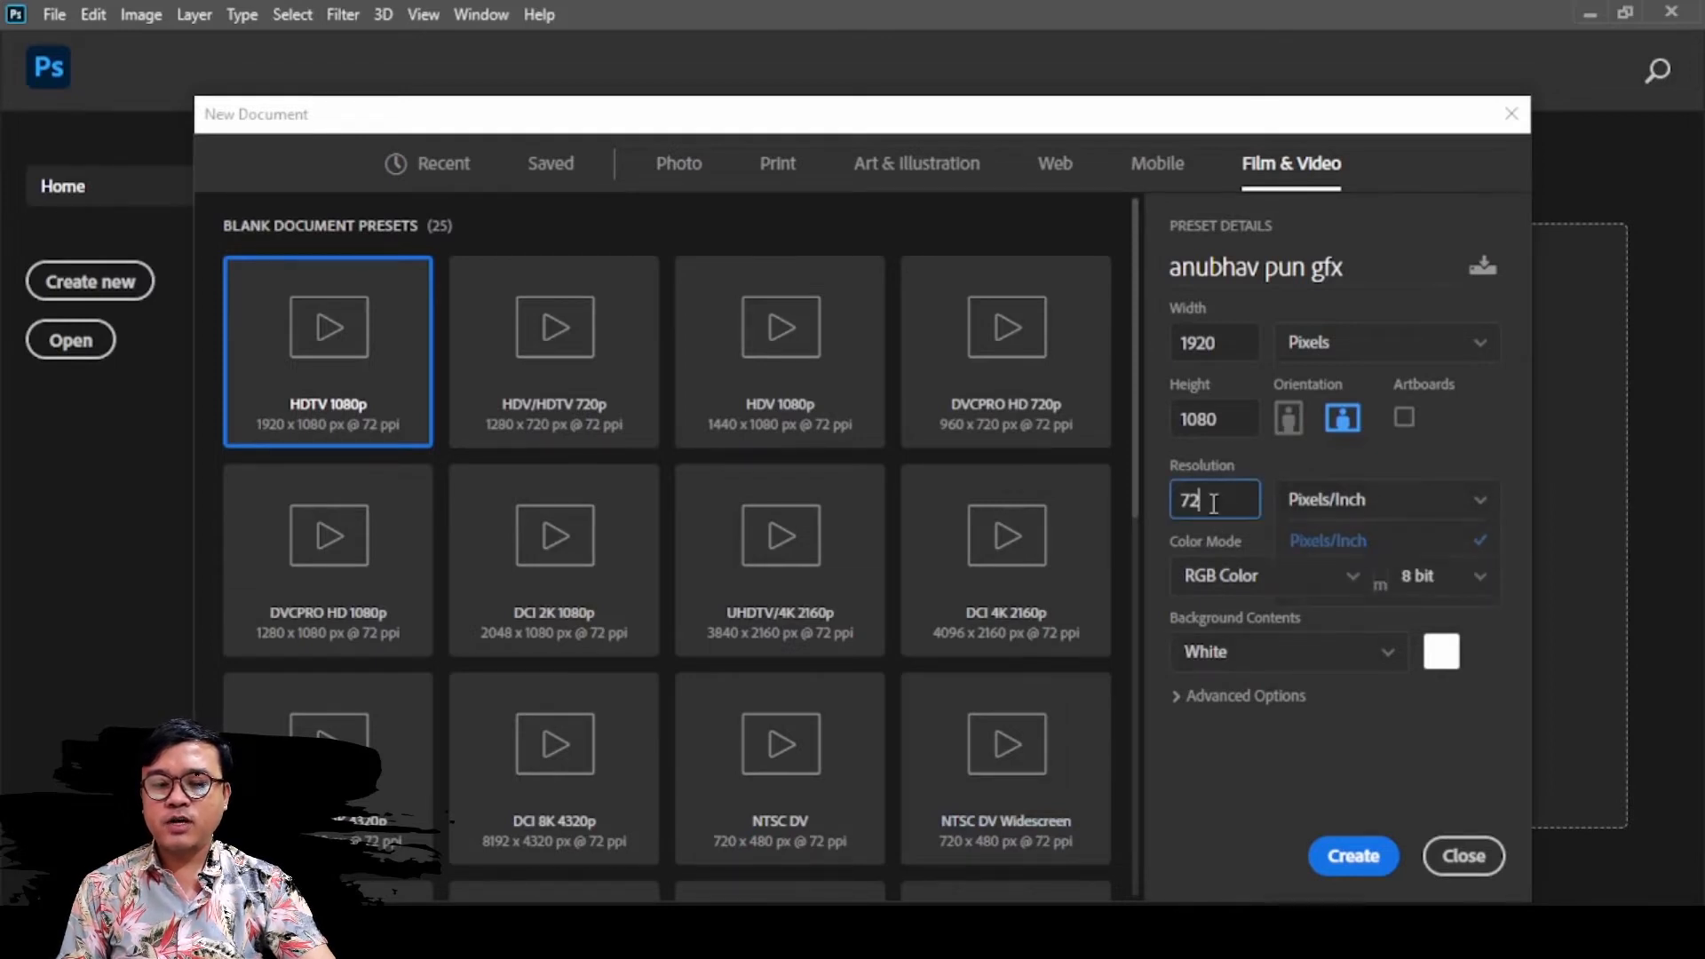
pyautogui.moveTo(1214, 503); pyautogui.dragTo(1167, 504)
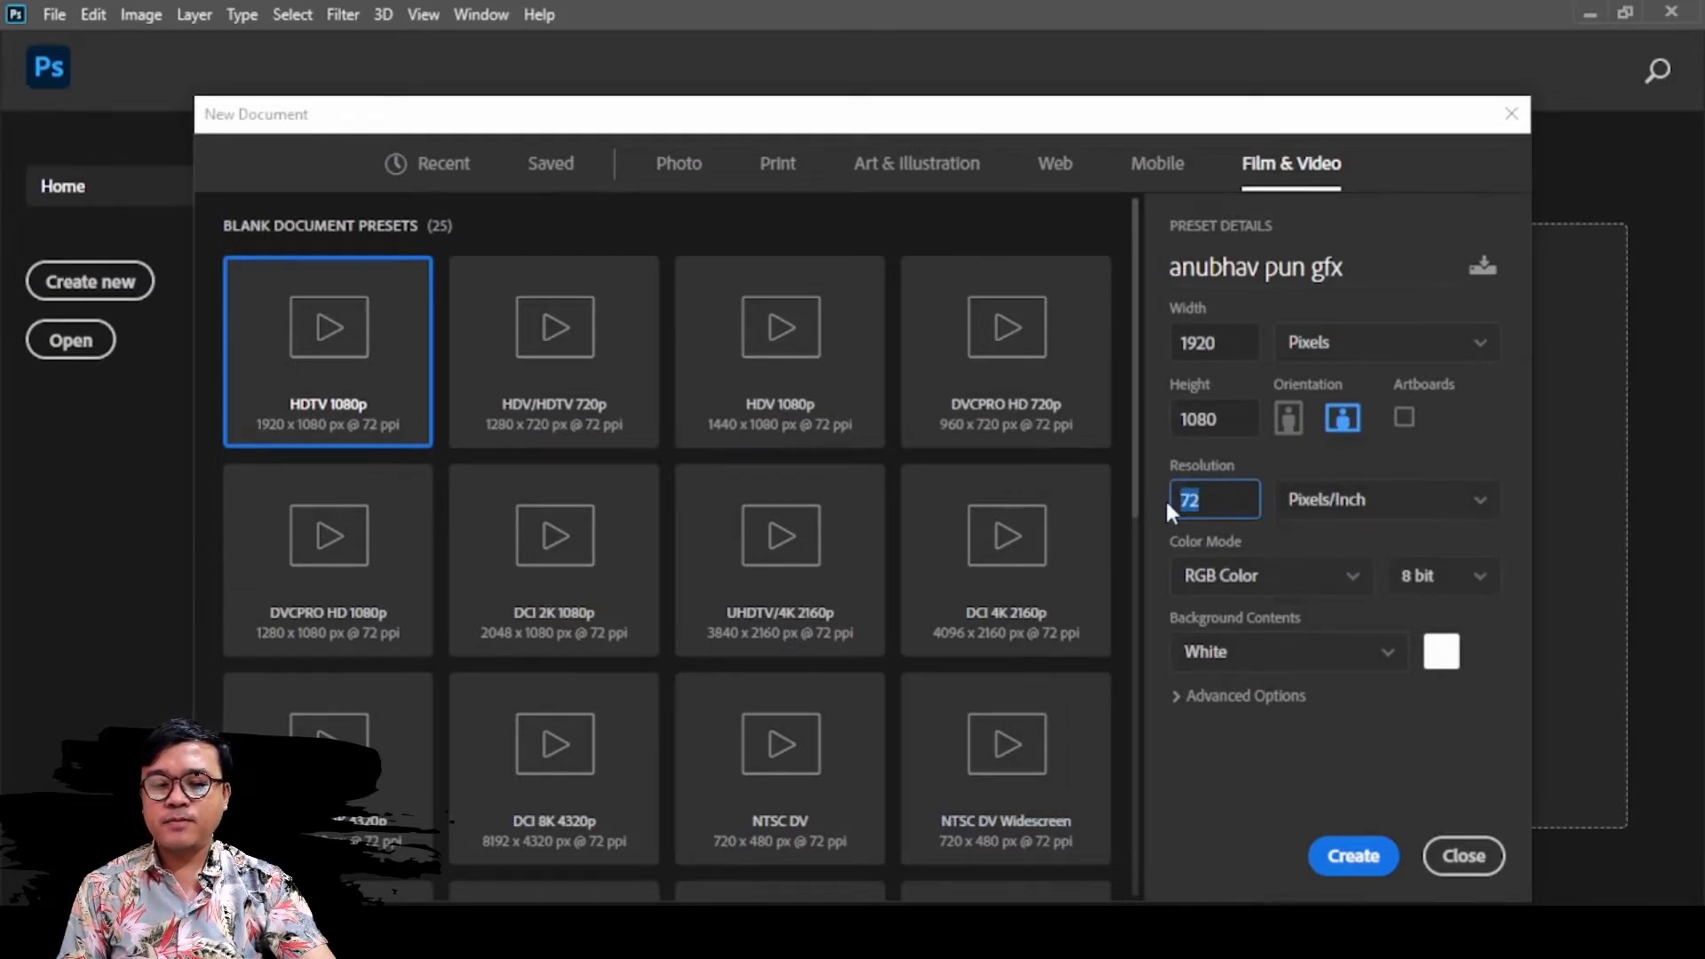
pyautogui.click(1429, 504)
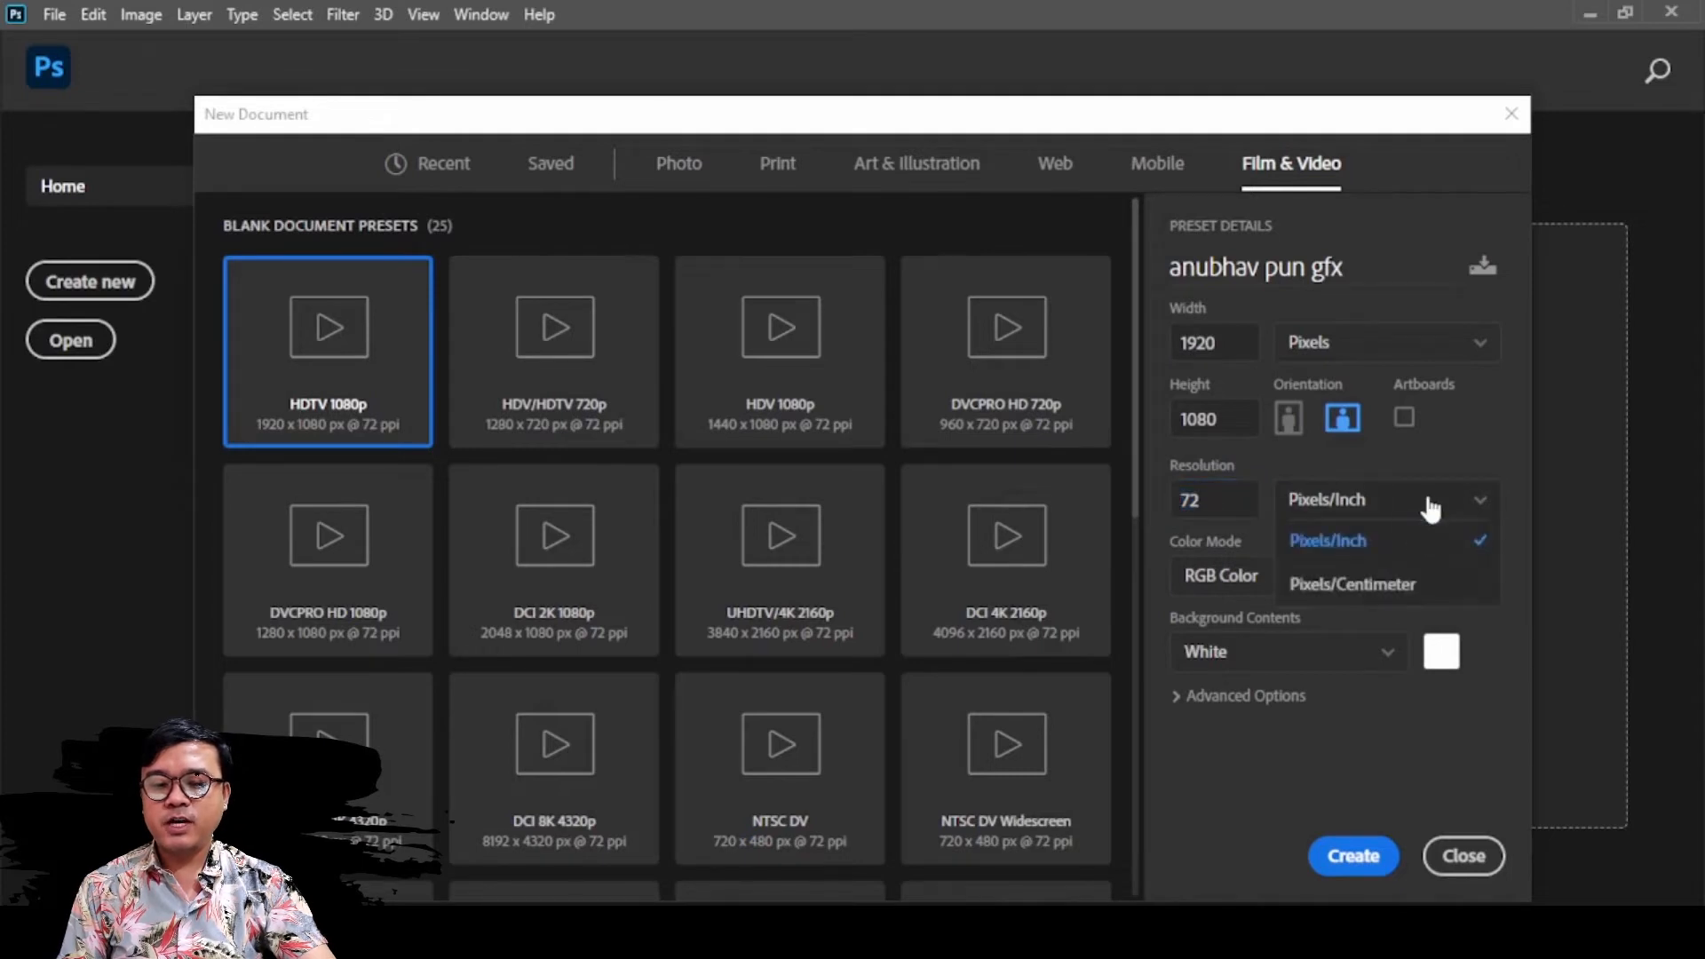
pyautogui.click(1388, 586)
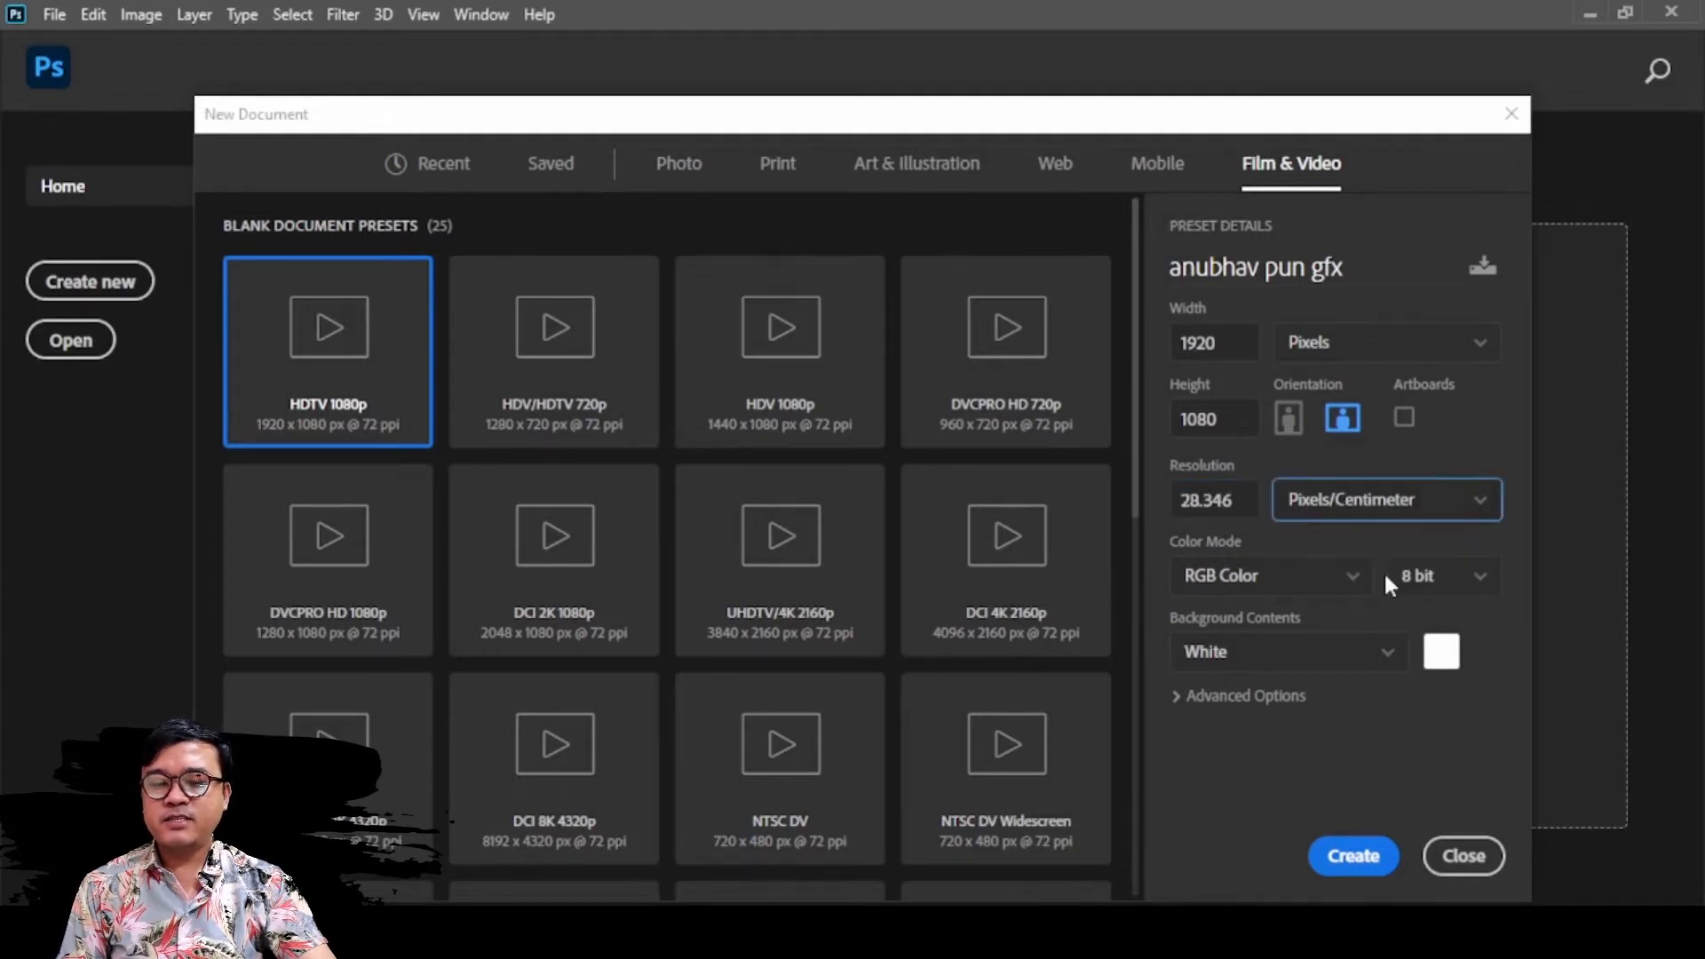
pyautogui.click(1421, 500)
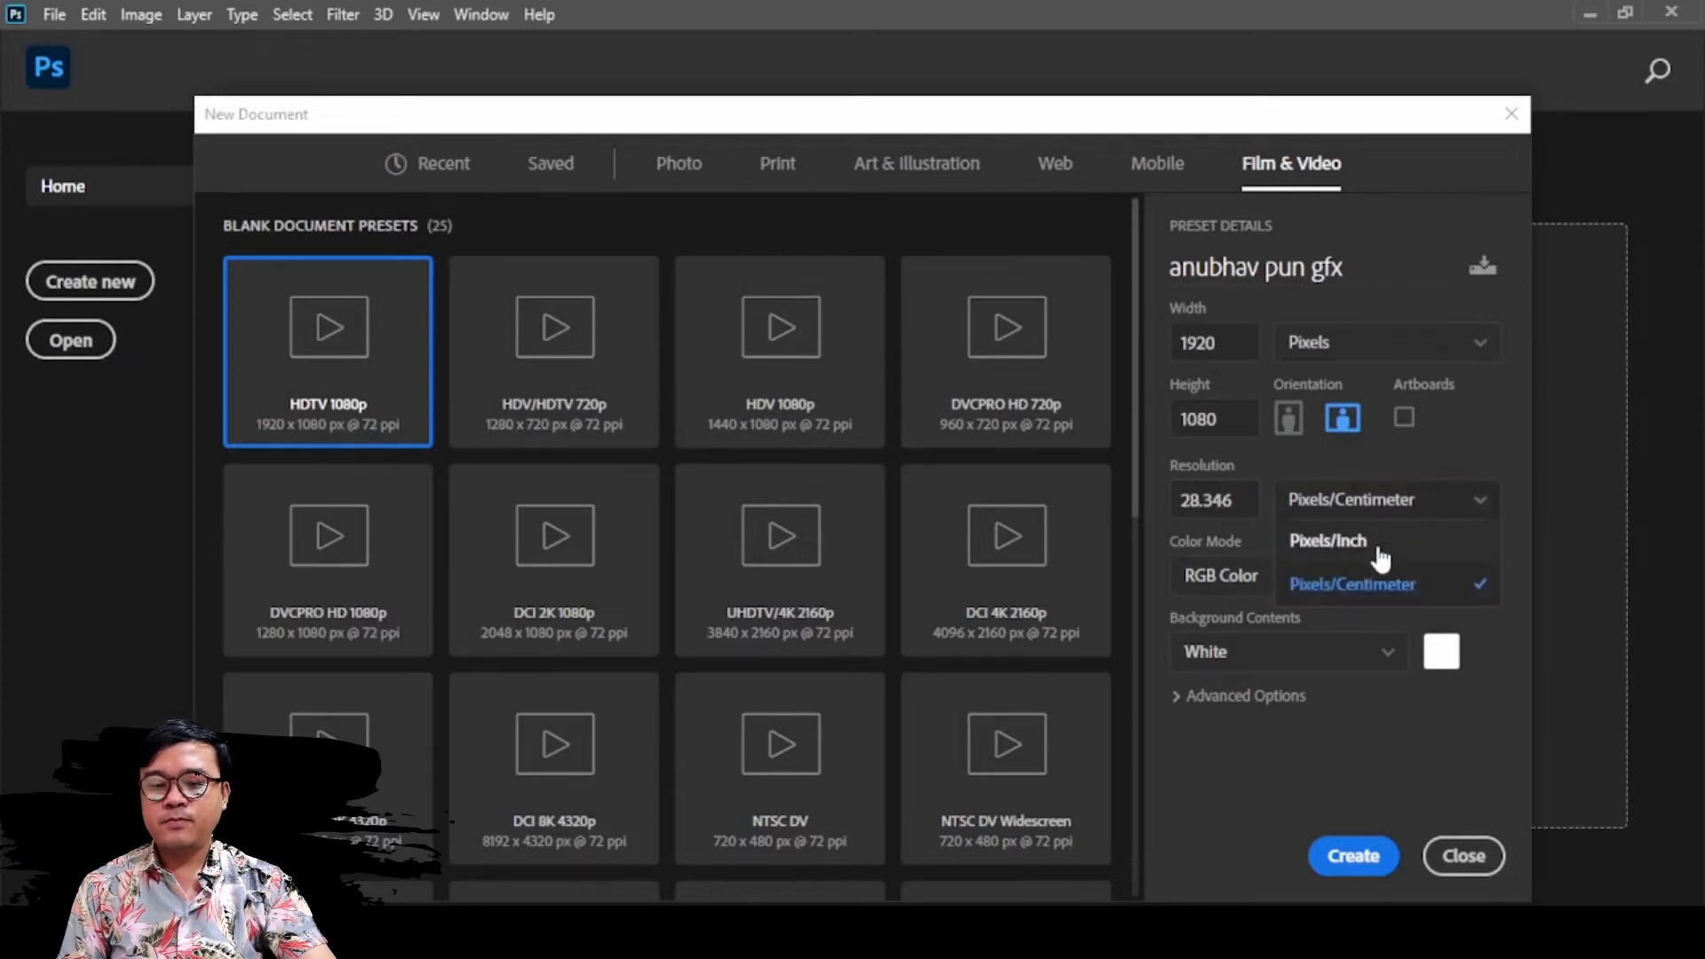
pyautogui.click(1379, 549)
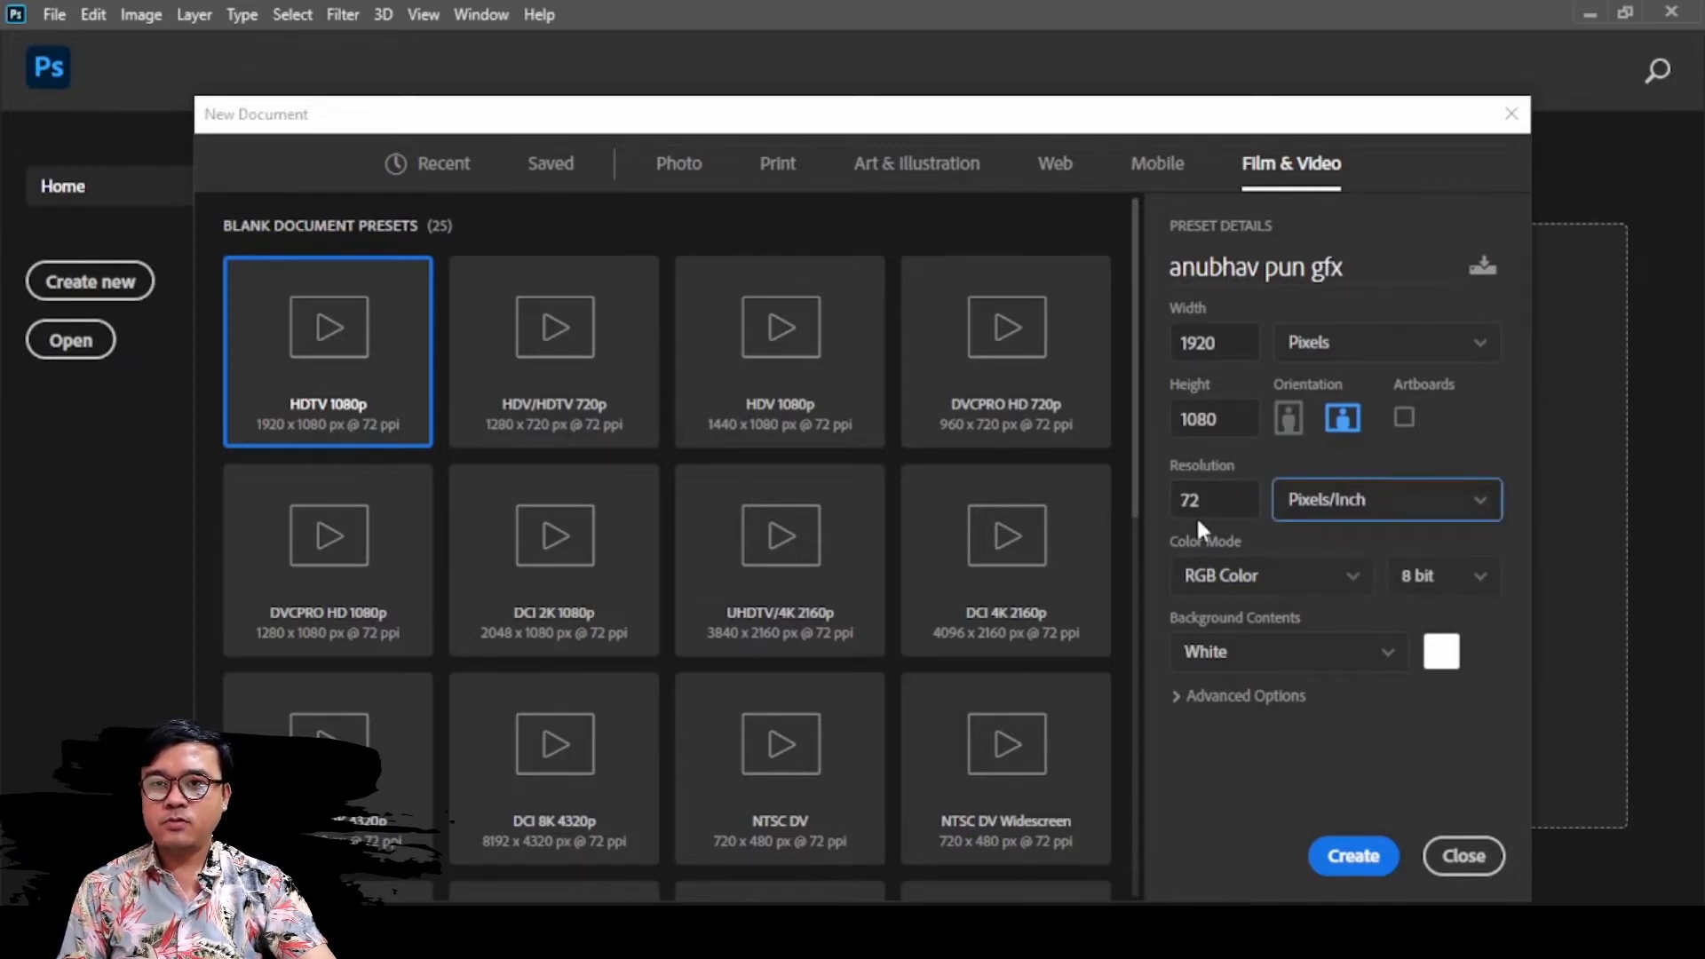
# Review the available color modes and keep RGB Color selected
pyautogui.click(1298, 586)
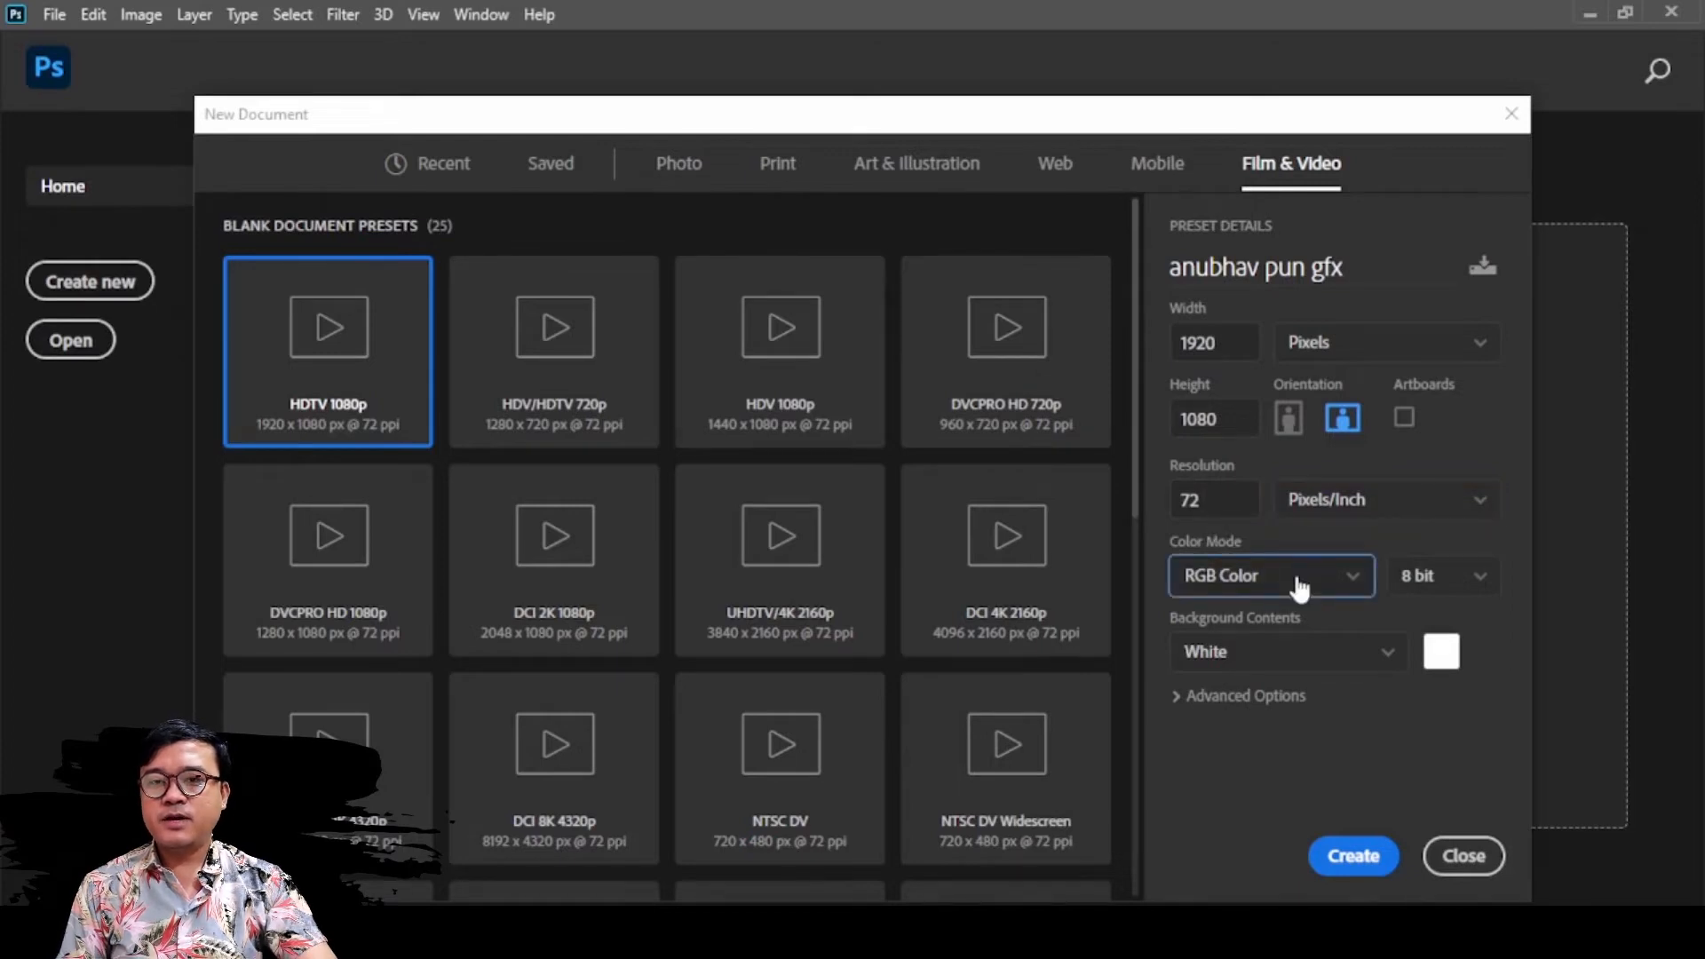
pyautogui.click(1297, 579)
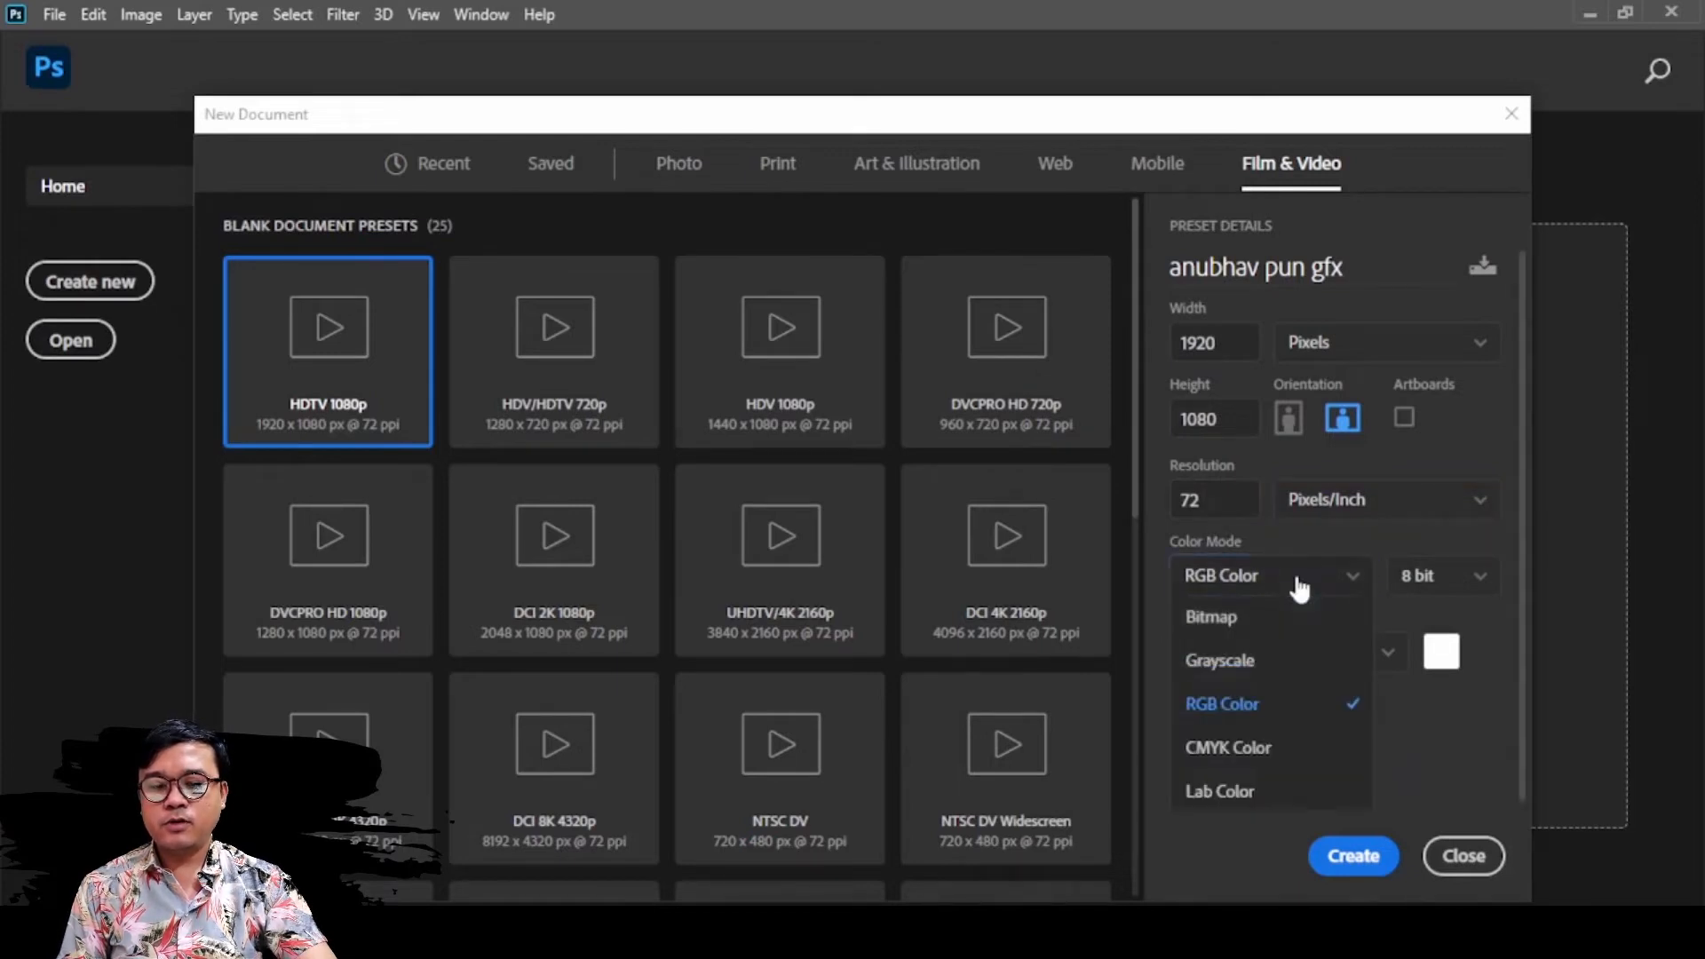
pyautogui.click(1265, 710)
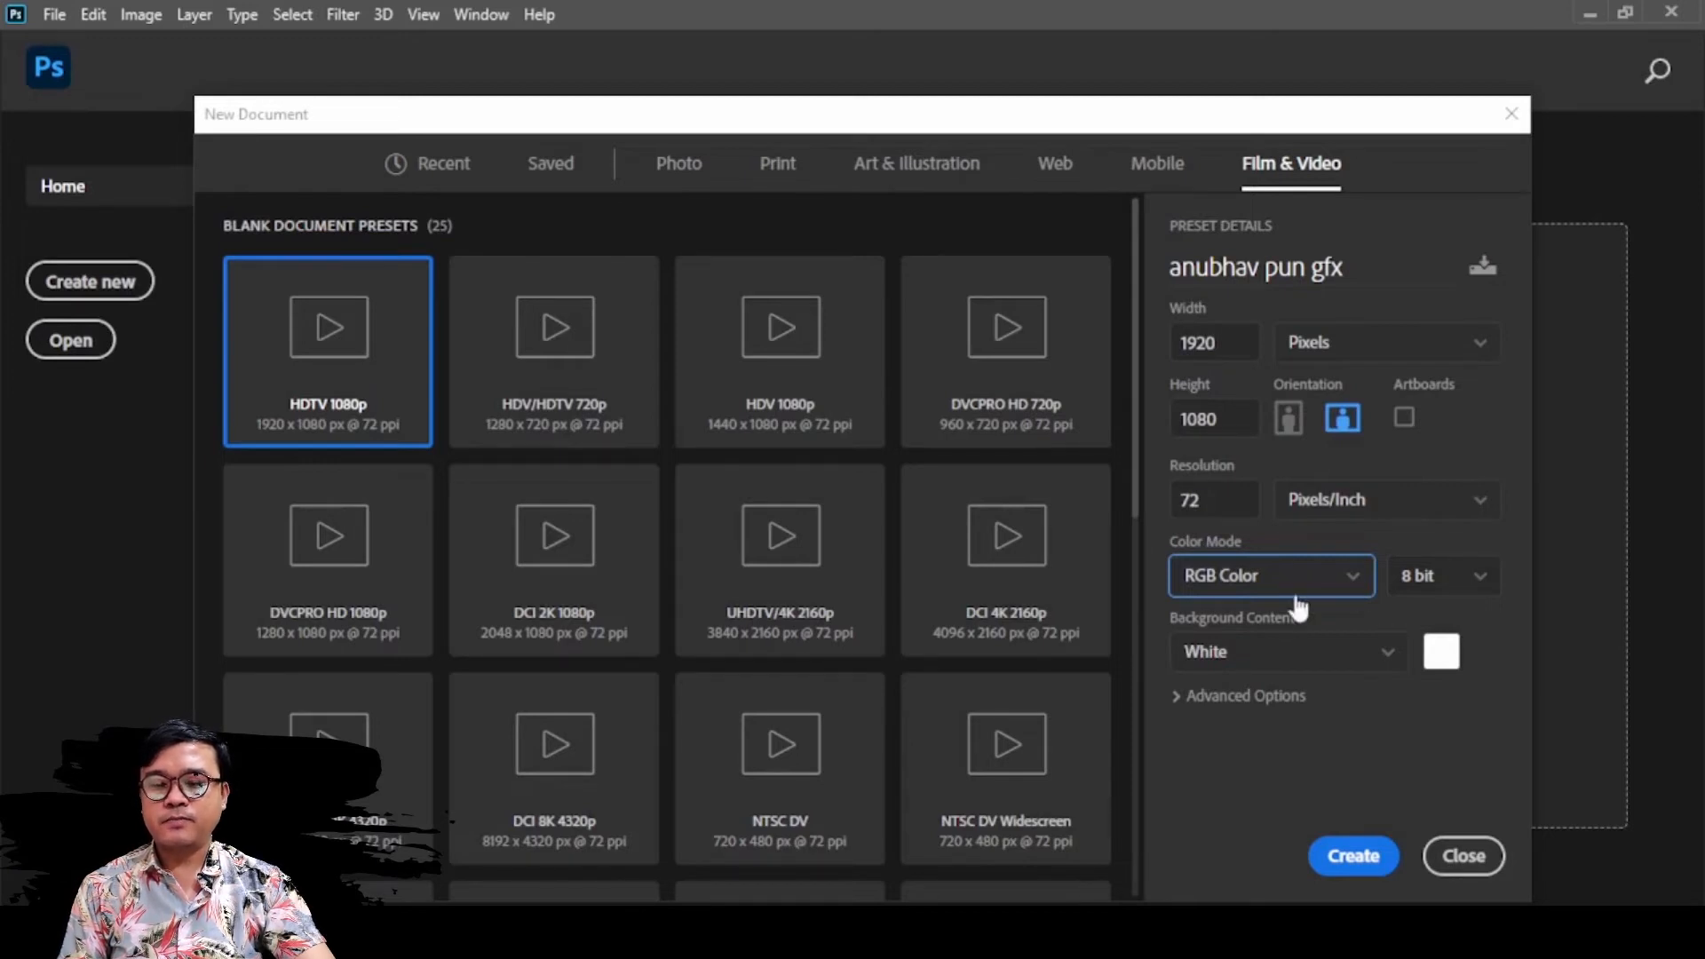
# Try Black, Background Color, Transparent and a custom red in turn as the background contents
pyautogui.click(1283, 655)
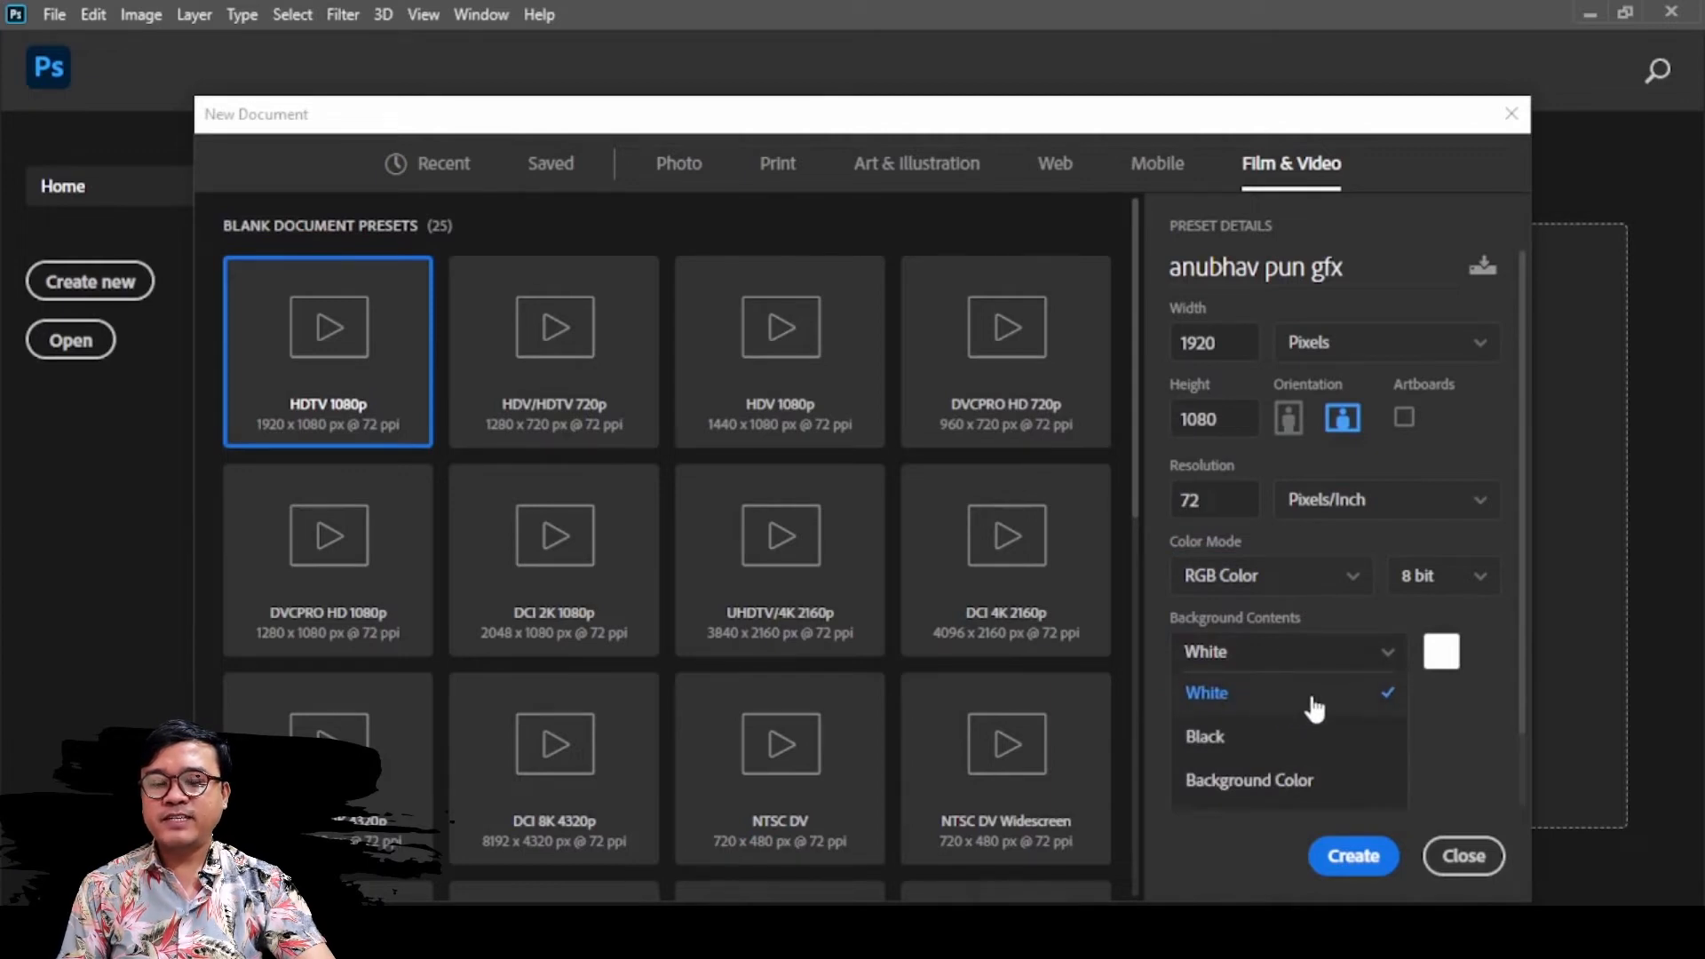
pyautogui.click(1277, 748)
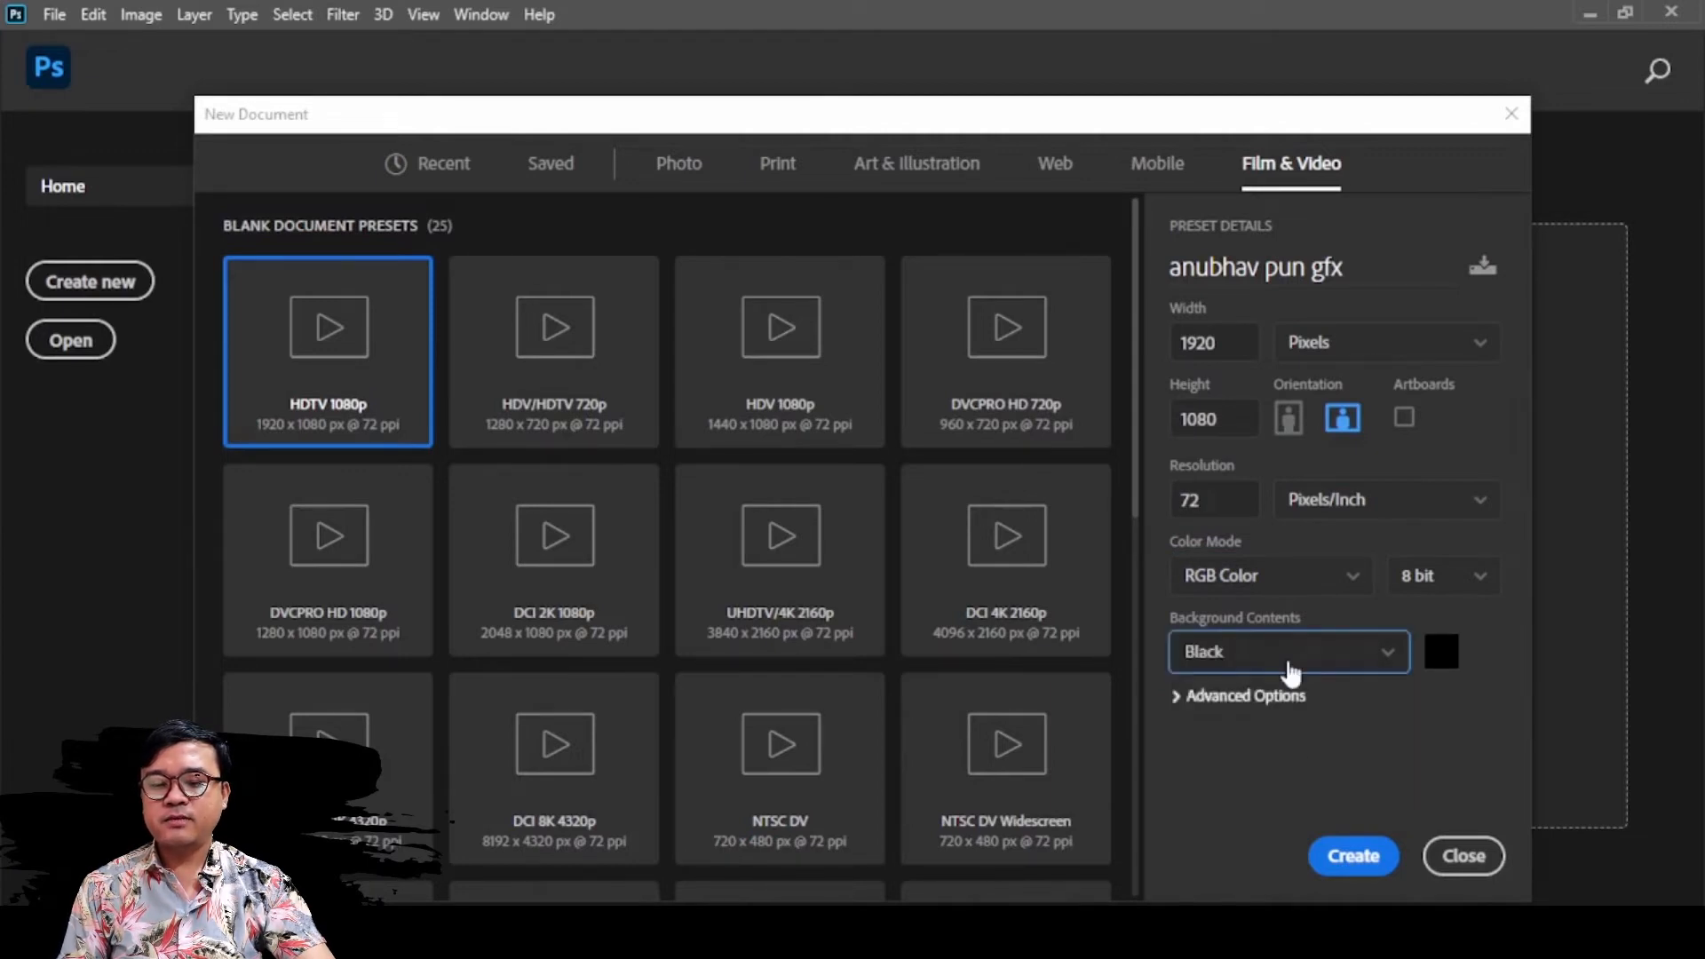
pyautogui.click(1287, 653)
pyautogui.scroll(-2, 1277, 750)
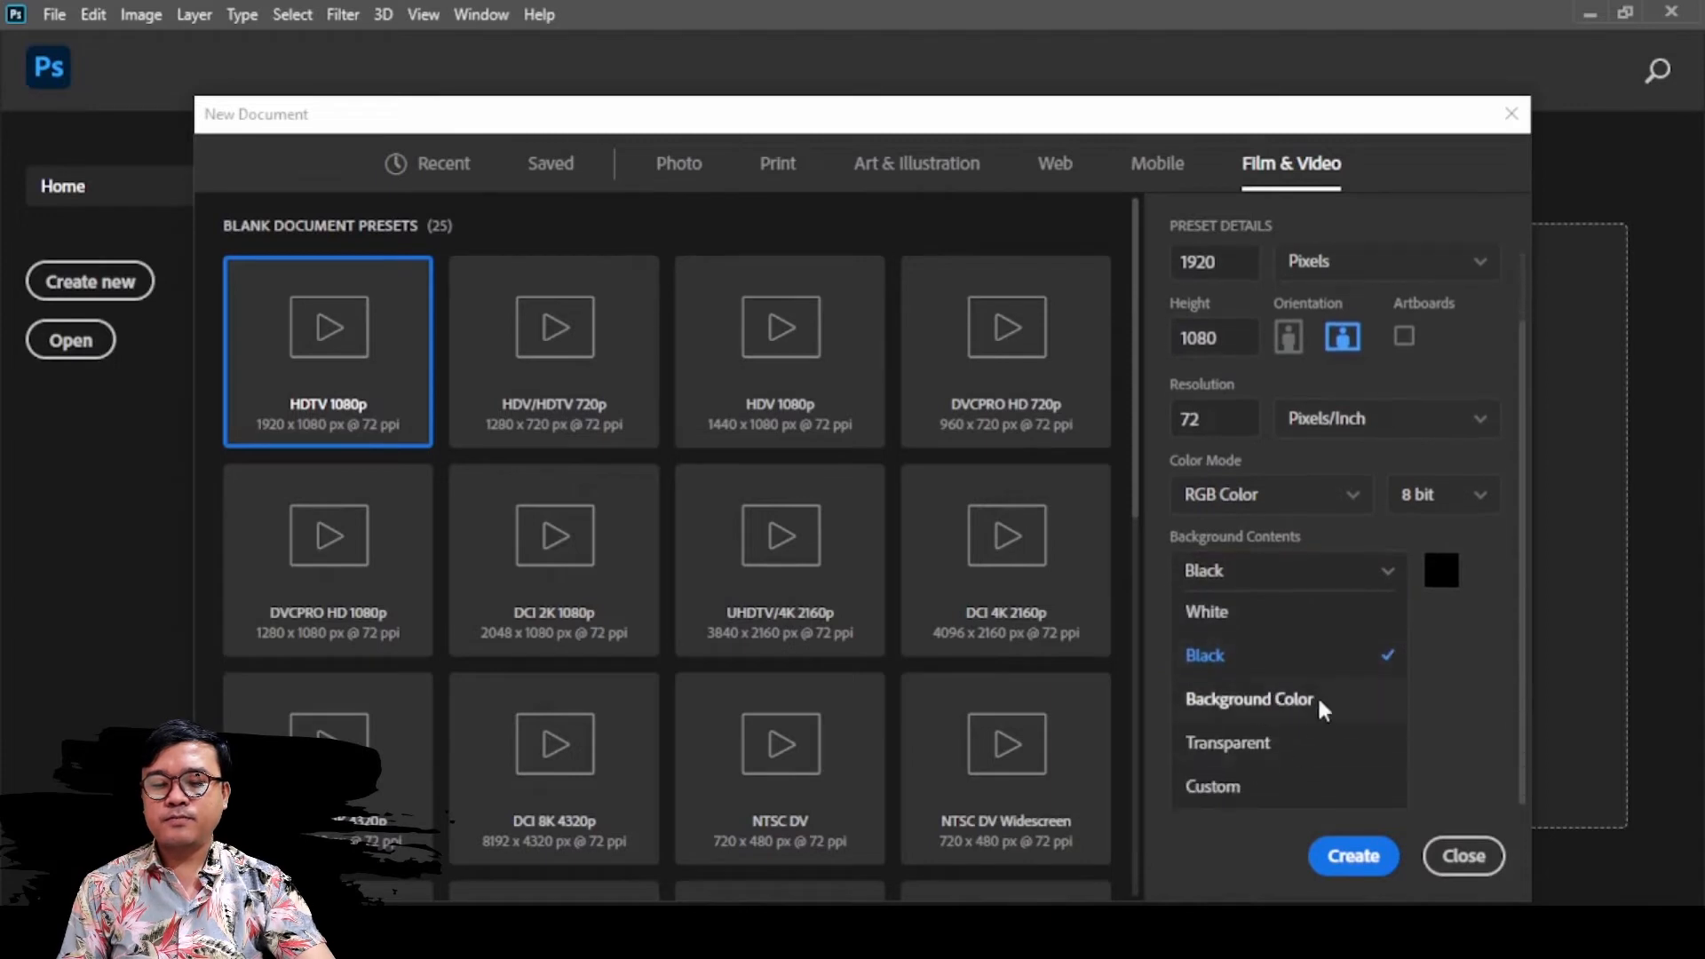
pyautogui.click(1318, 696)
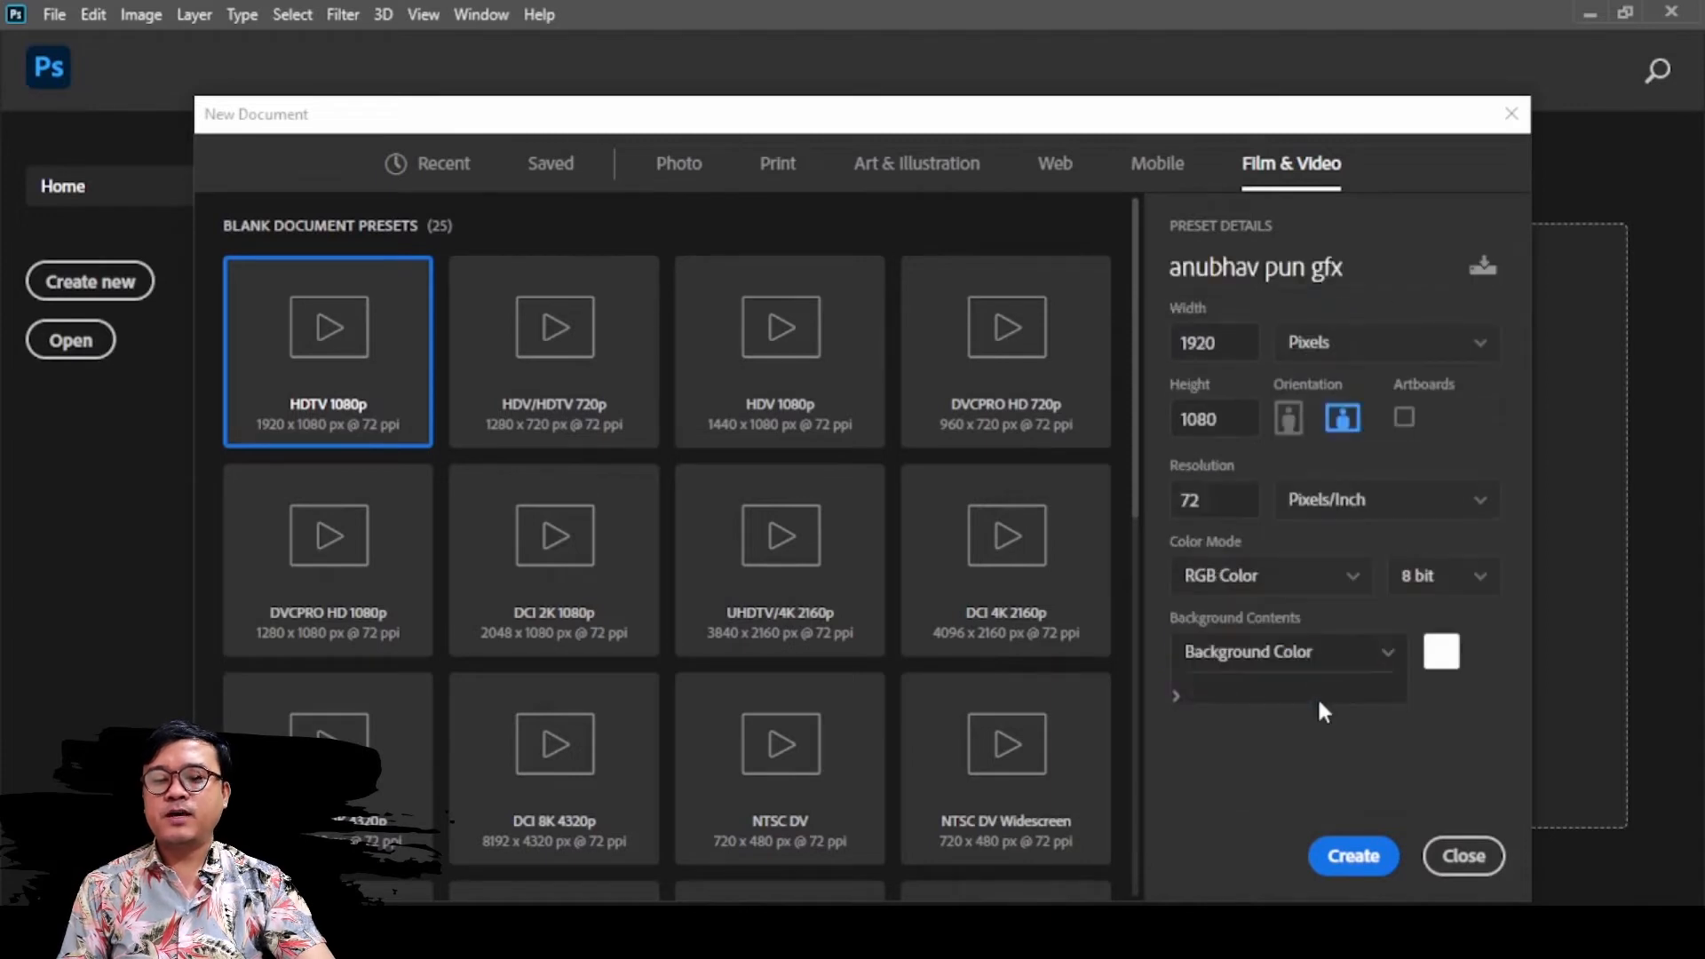
pyautogui.click(1246, 668)
pyautogui.scroll(-1, 1261, 768)
pyautogui.scroll(-1, 1263, 764)
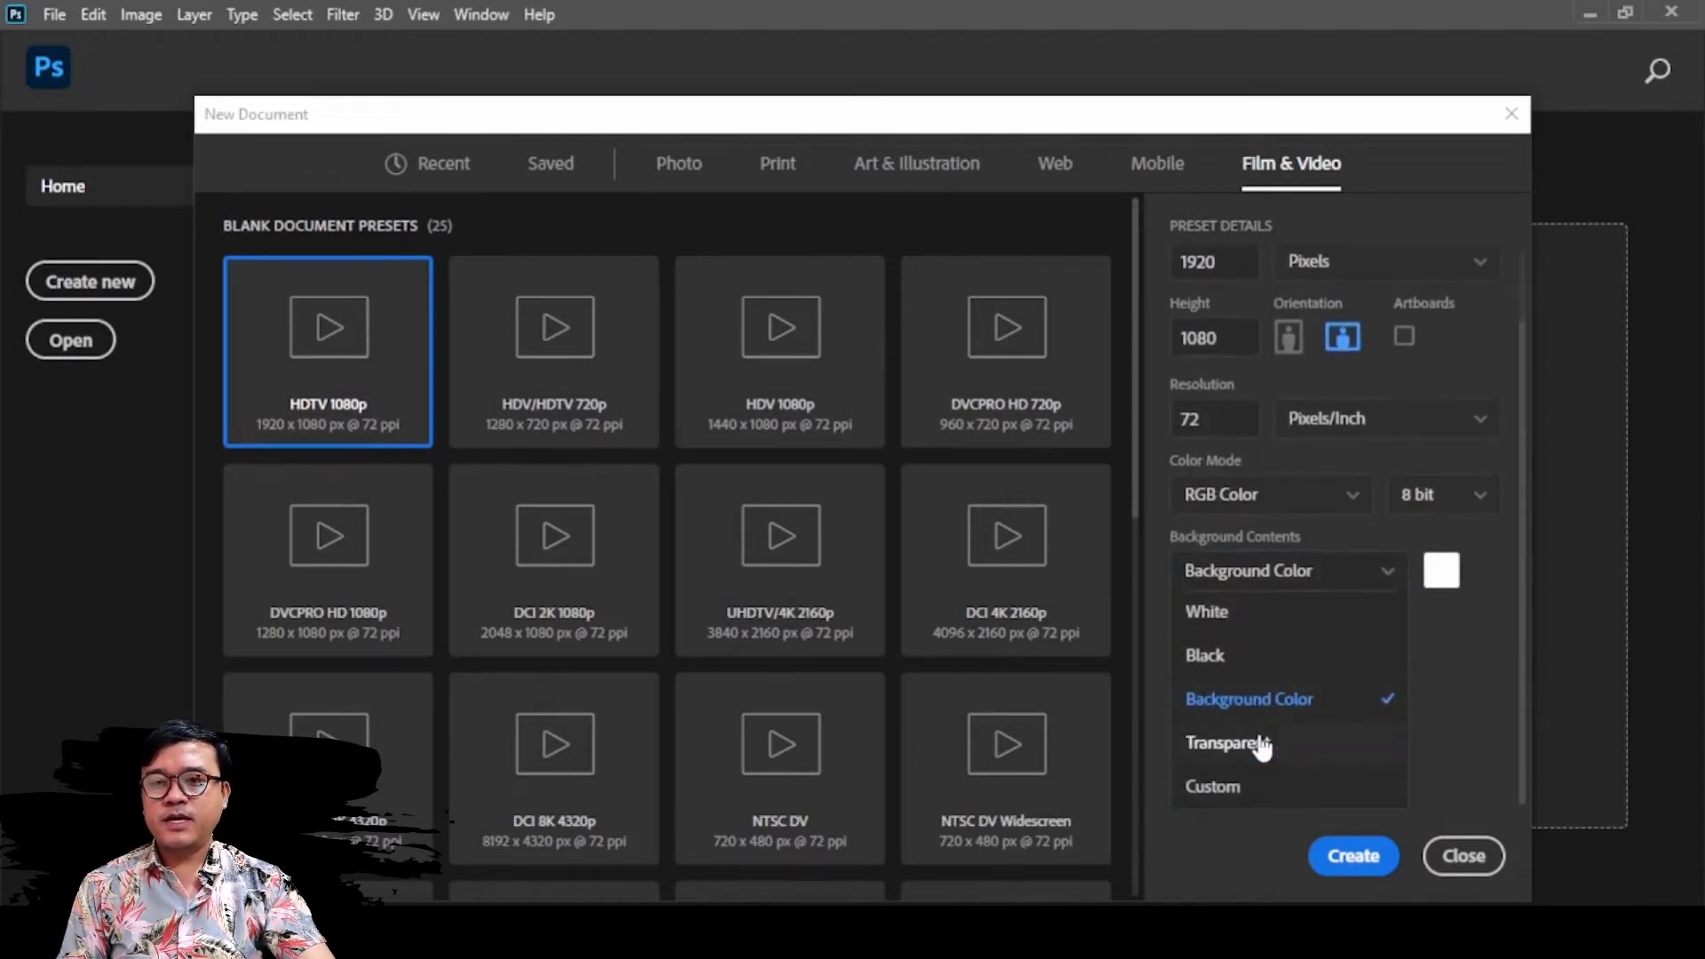
pyautogui.click(1260, 744)
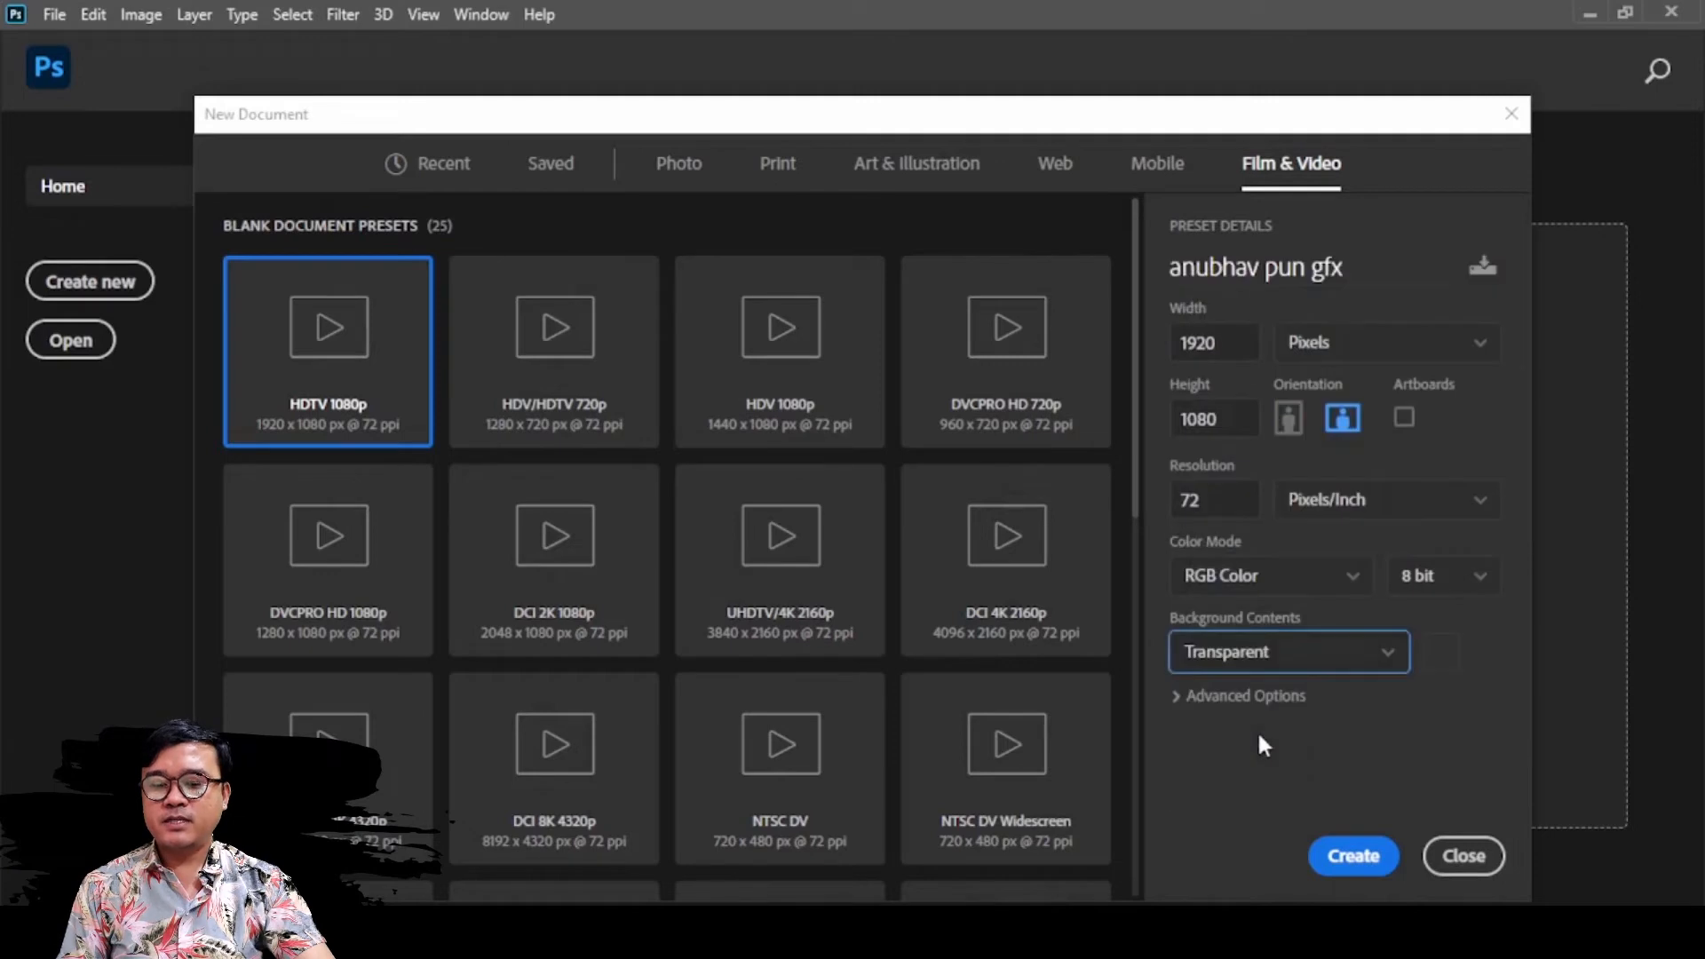
pyautogui.click(1332, 654)
pyautogui.scroll(-2, 1190, 777)
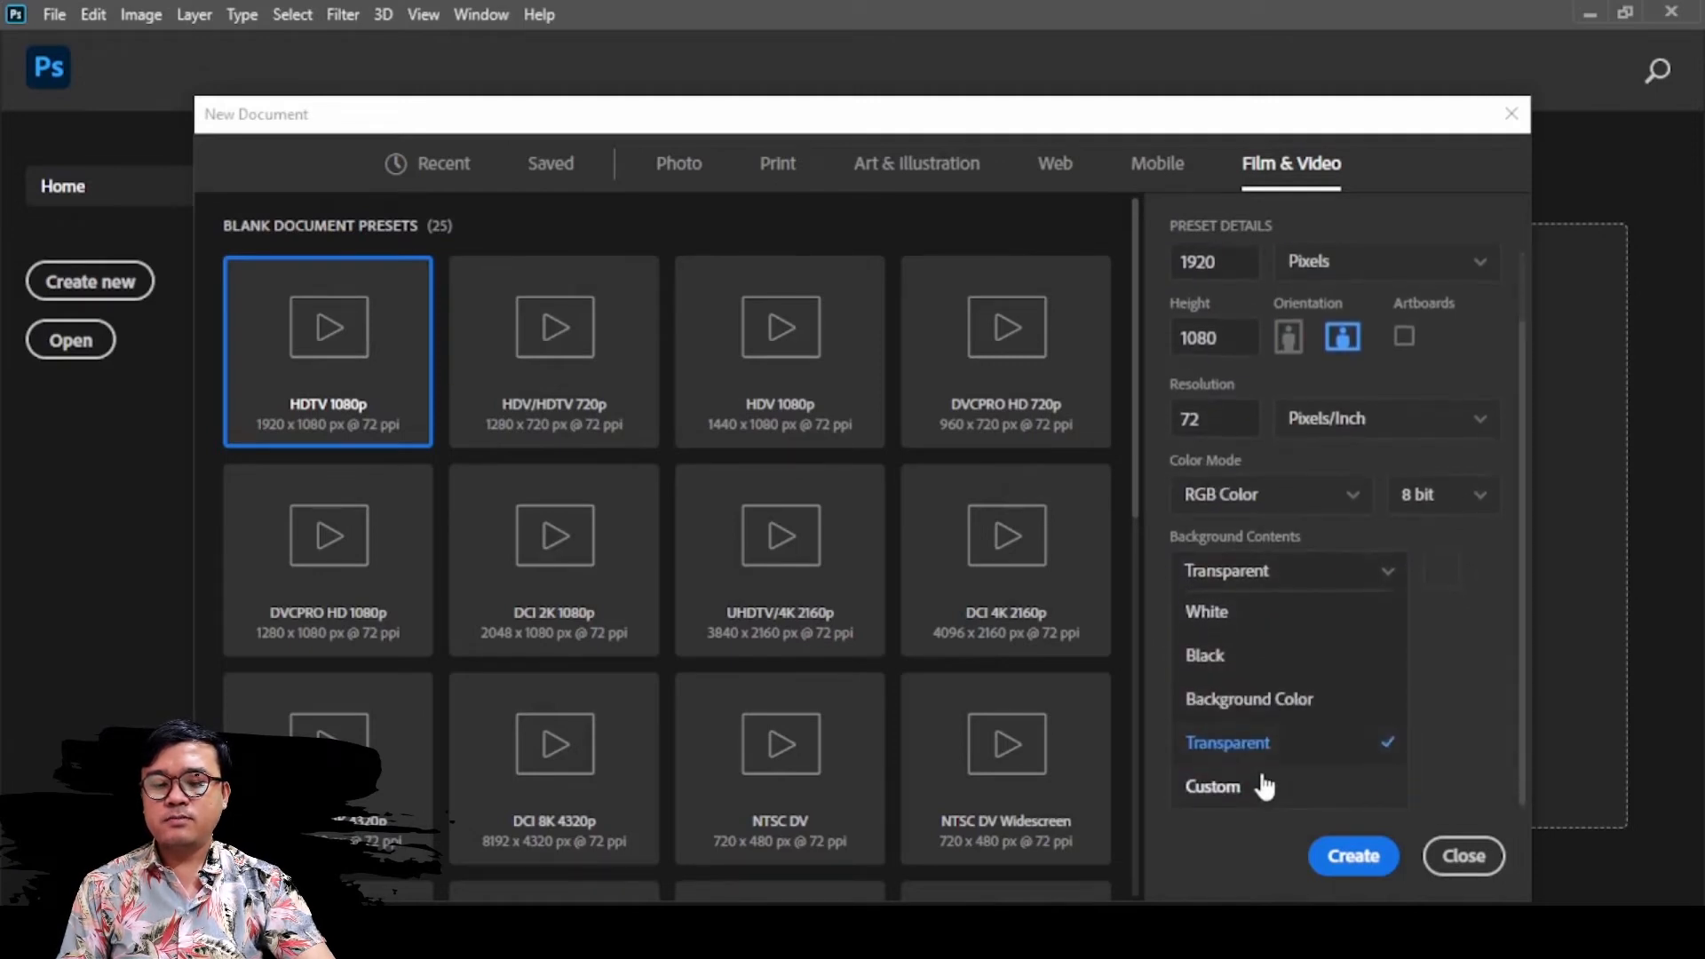
pyautogui.click(1265, 785)
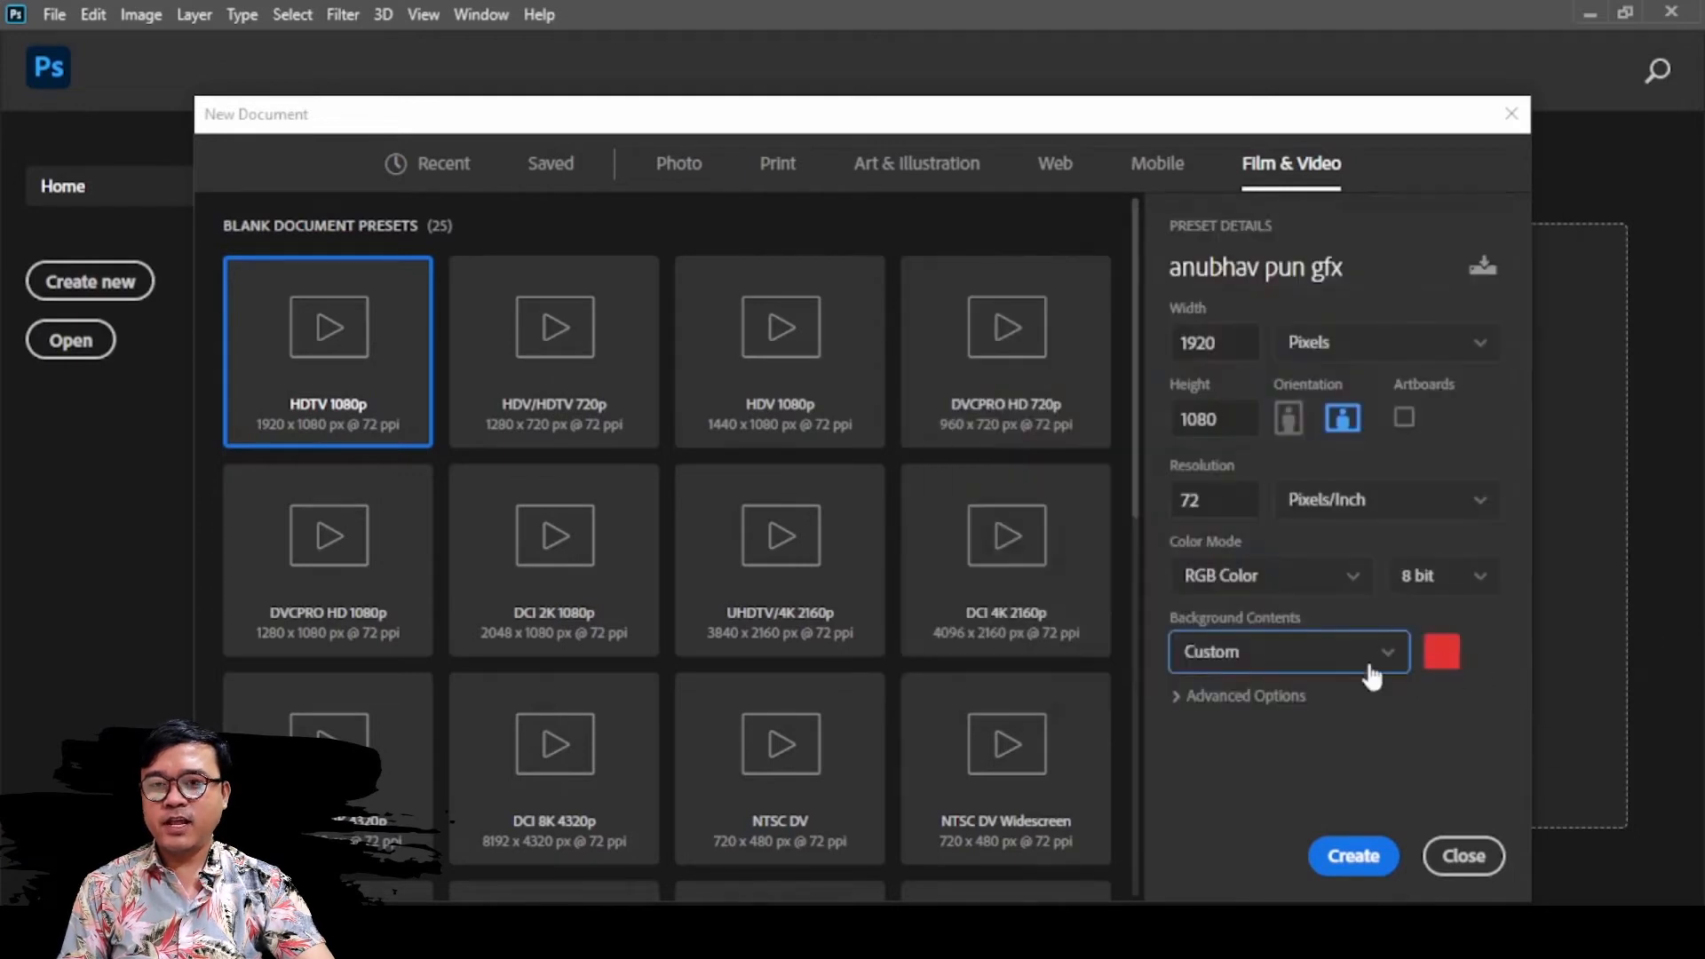
# Set the background contents to White and create the document
pyautogui.click(1322, 649)
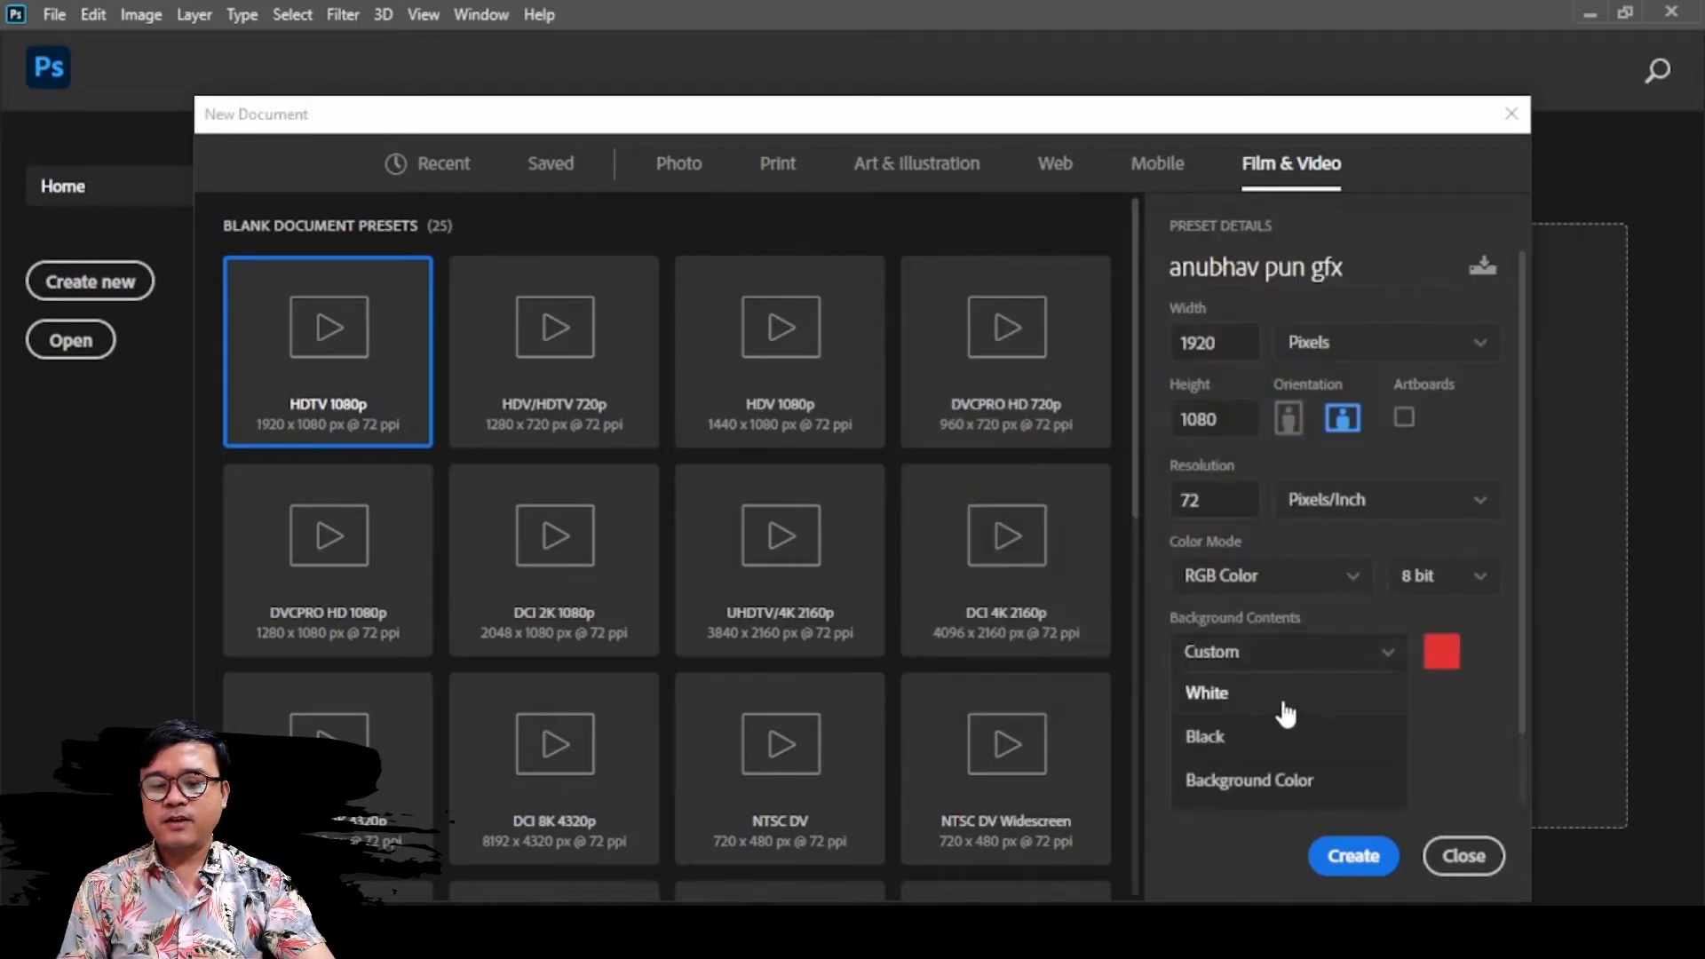
pyautogui.click(1282, 697)
pyautogui.click(1341, 849)
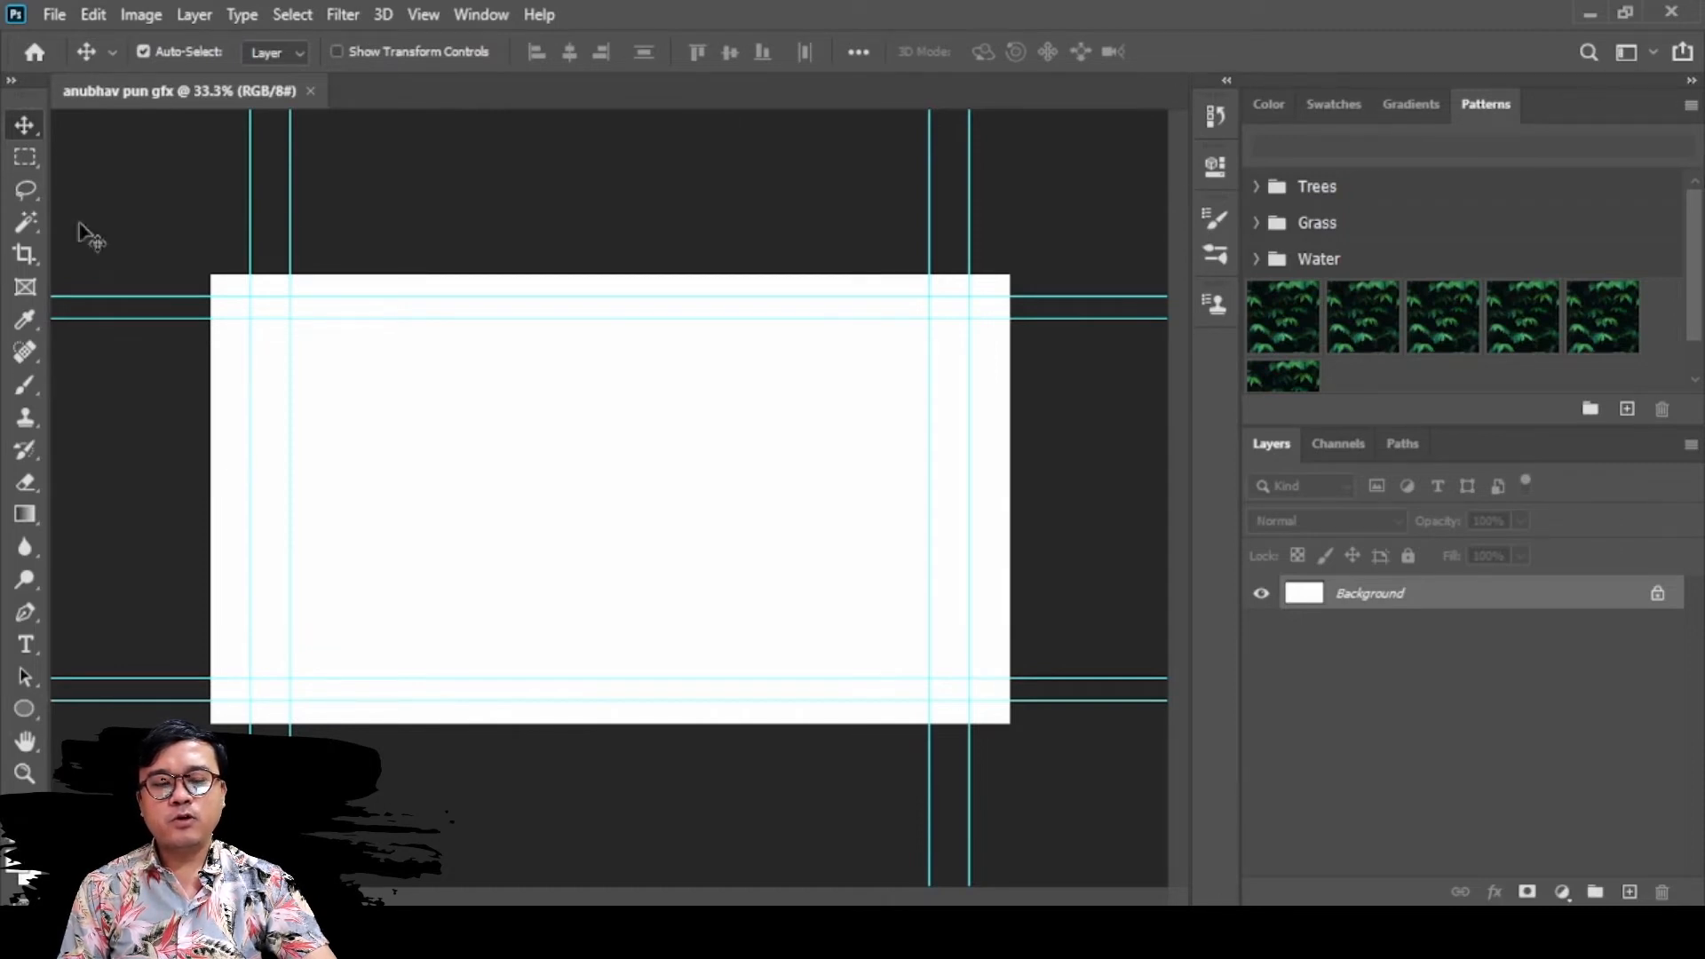
# Look through the Color, Swatches, Gradients, Patterns, Channels and Paths panels, returning to Layers
pyautogui.click(1268, 103)
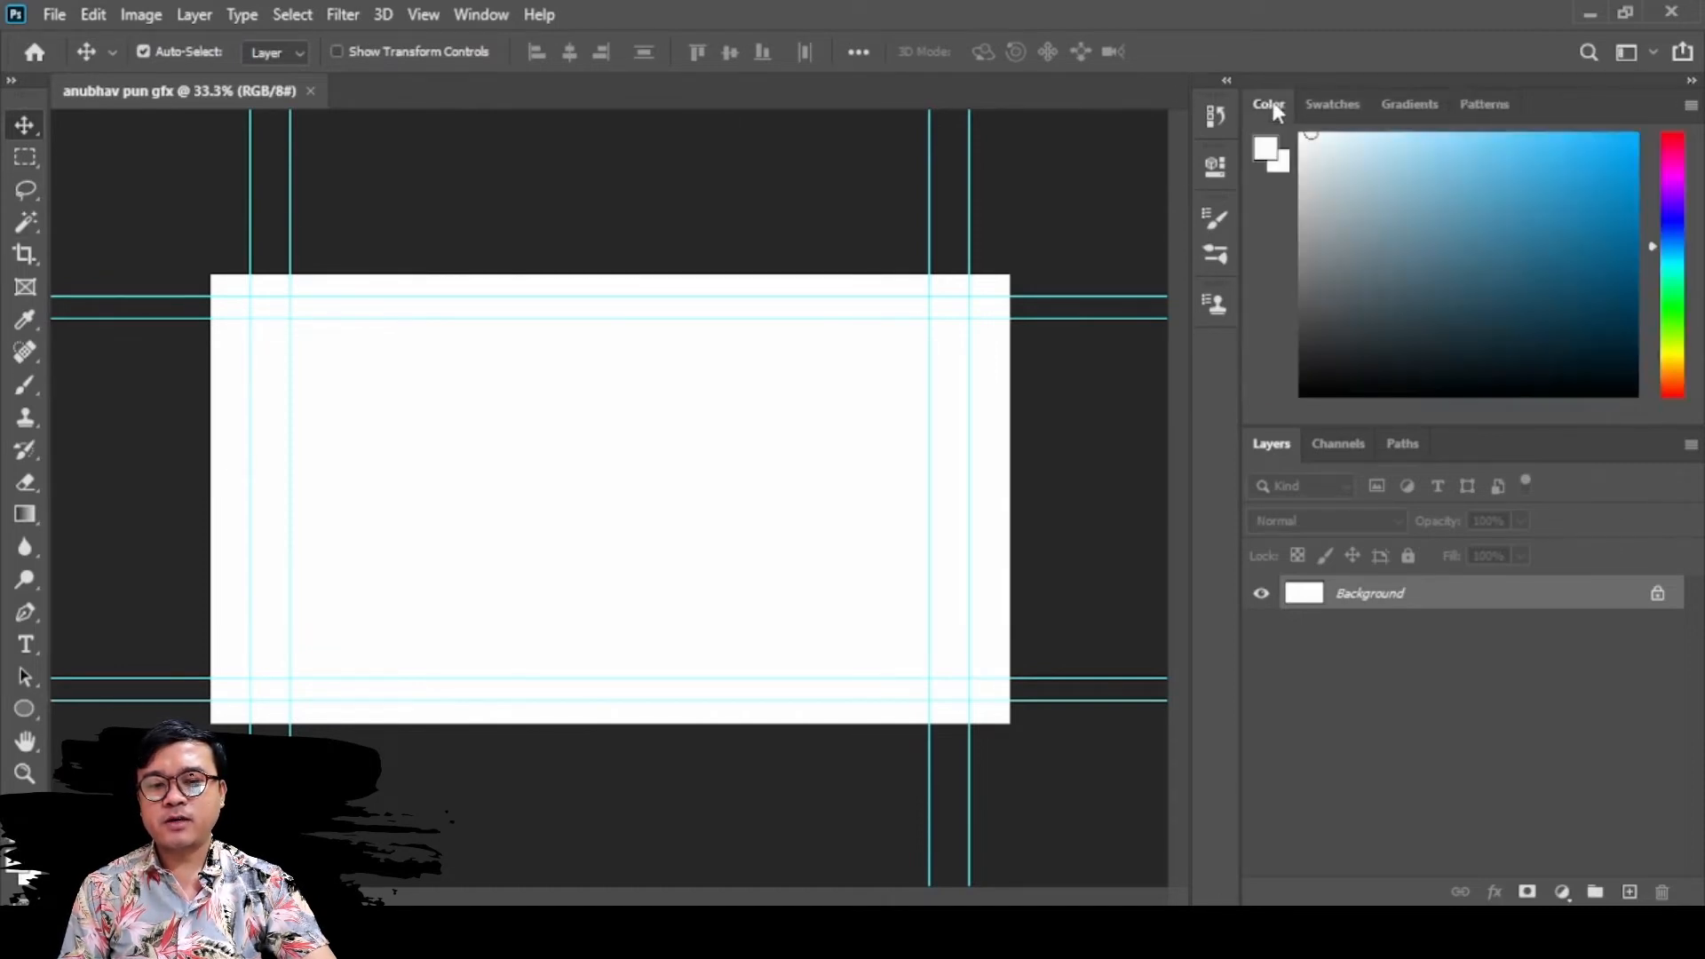
pyautogui.click(1338, 111)
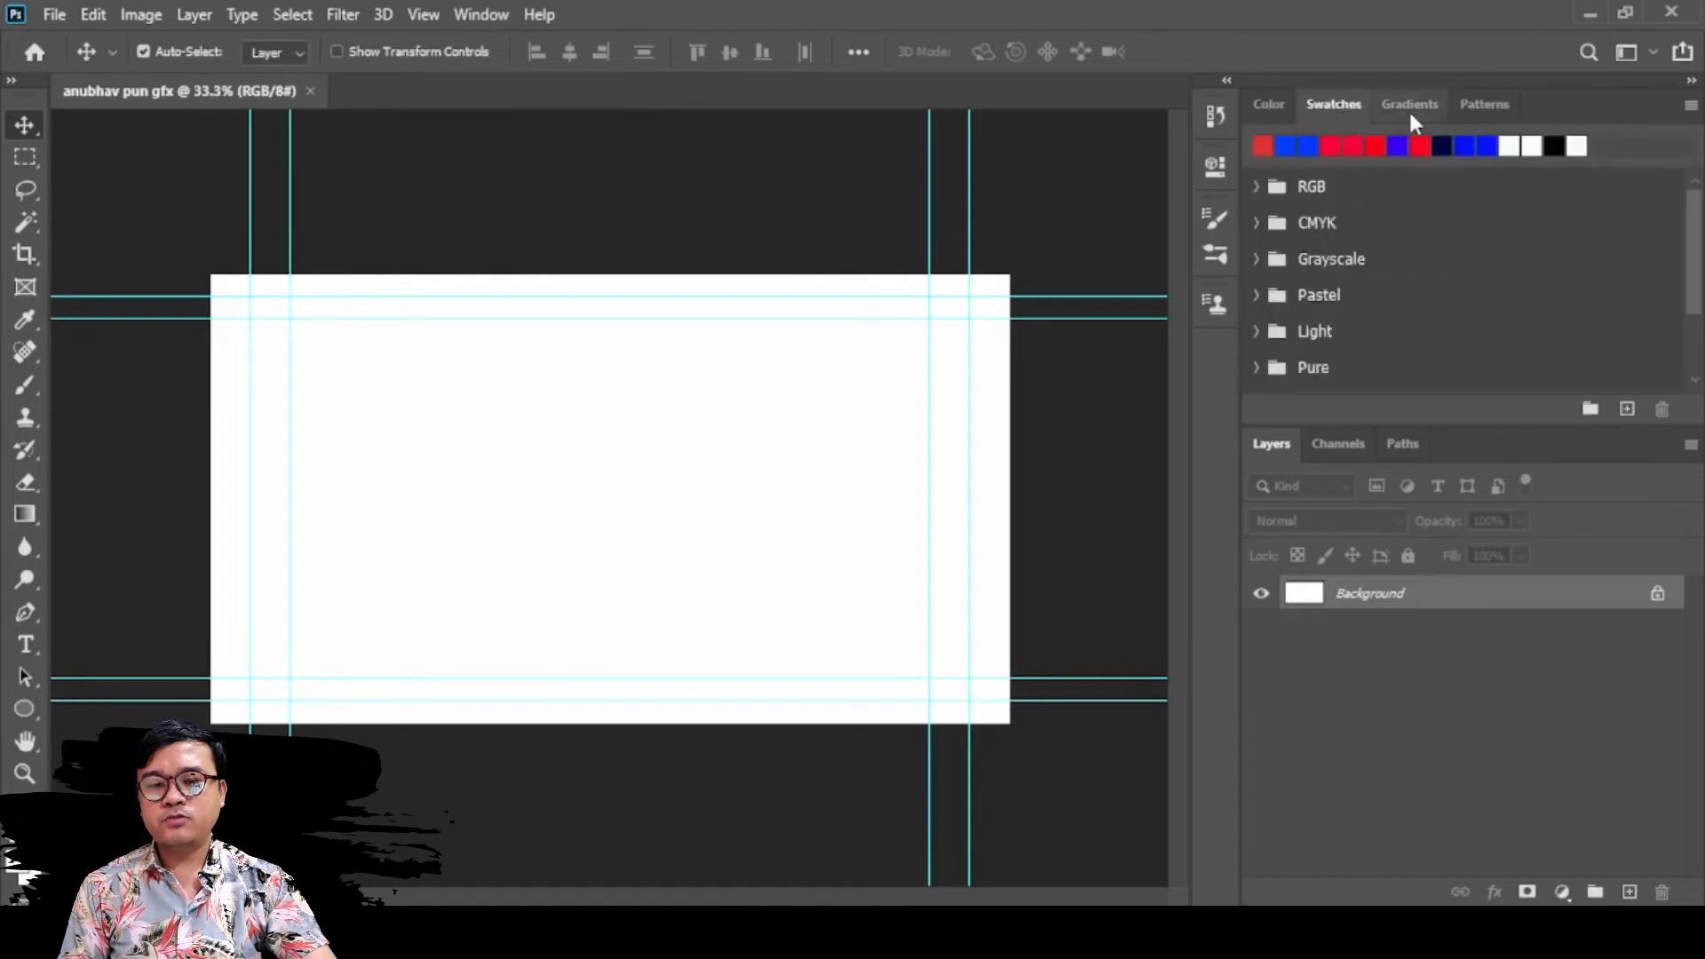
pyautogui.click(1409, 109)
pyautogui.click(1492, 106)
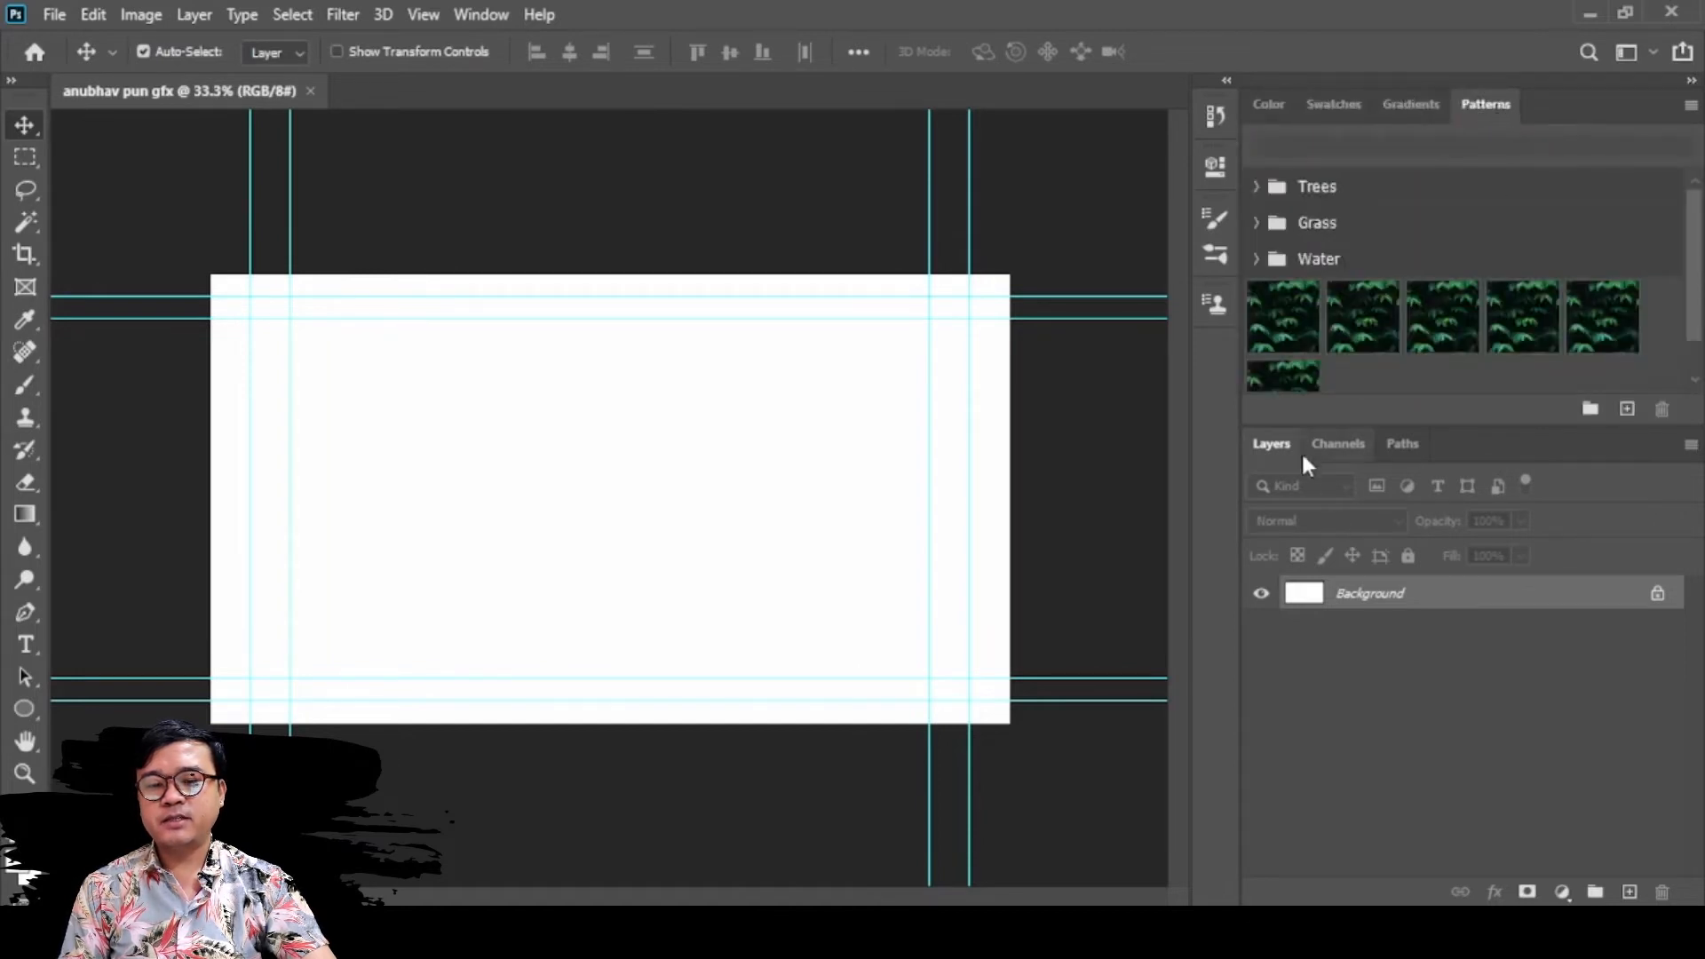
pyautogui.click(1341, 441)
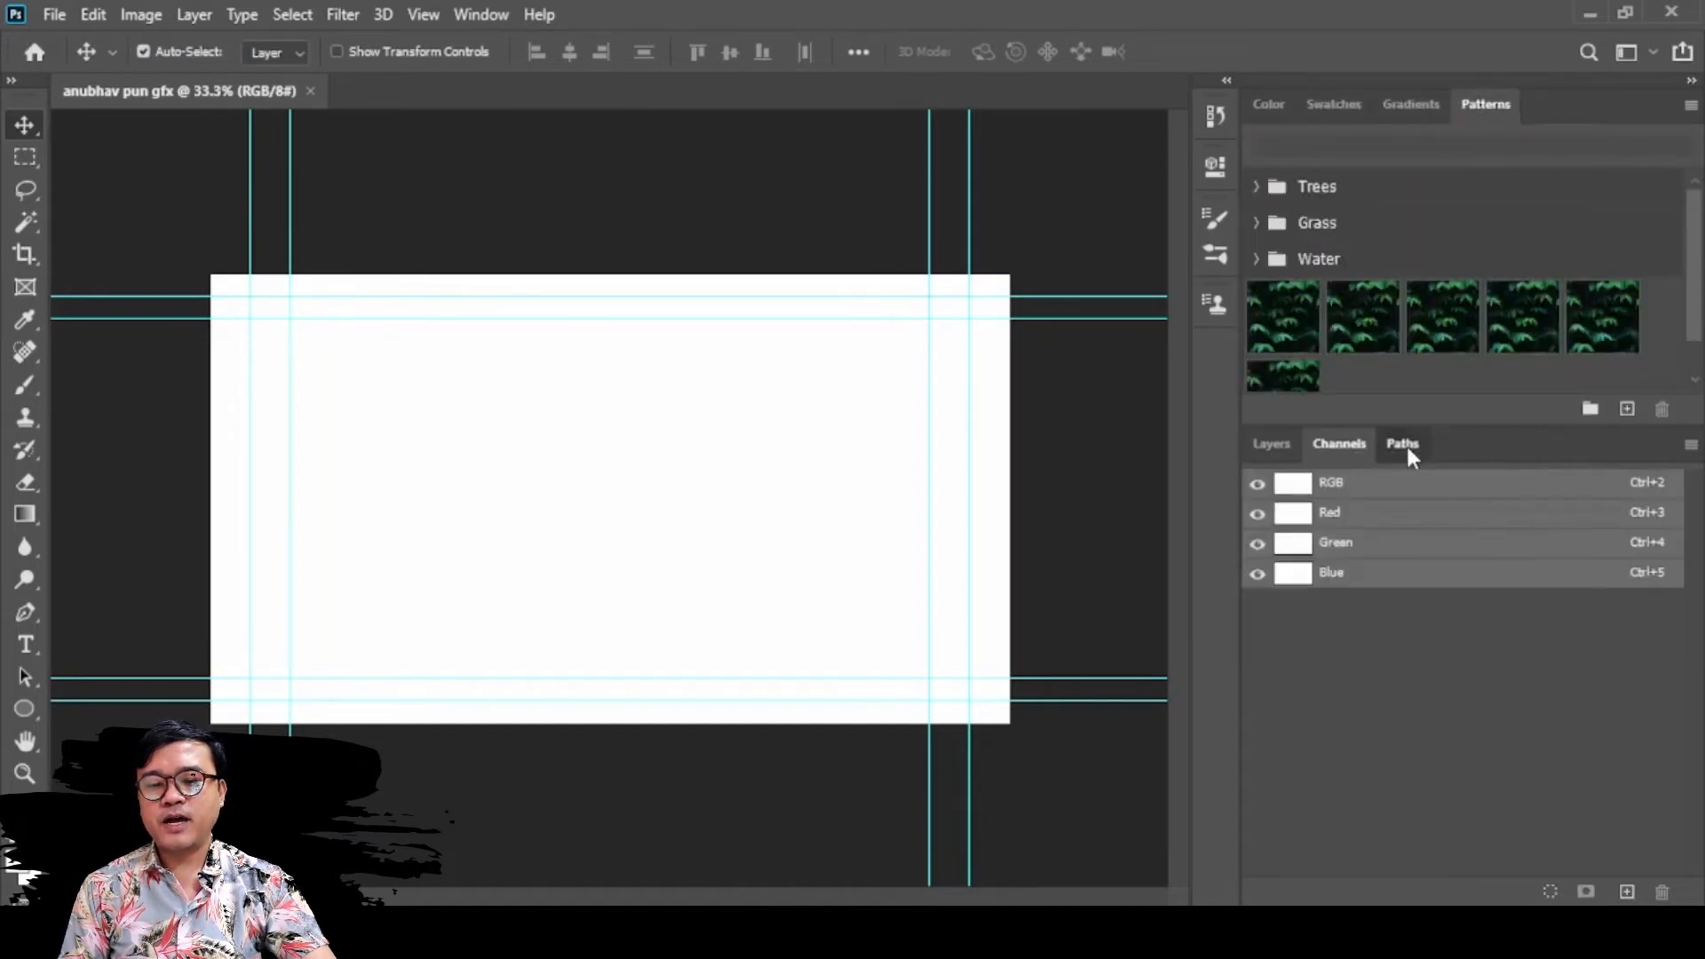
pyautogui.click(1405, 444)
pyautogui.click(1274, 449)
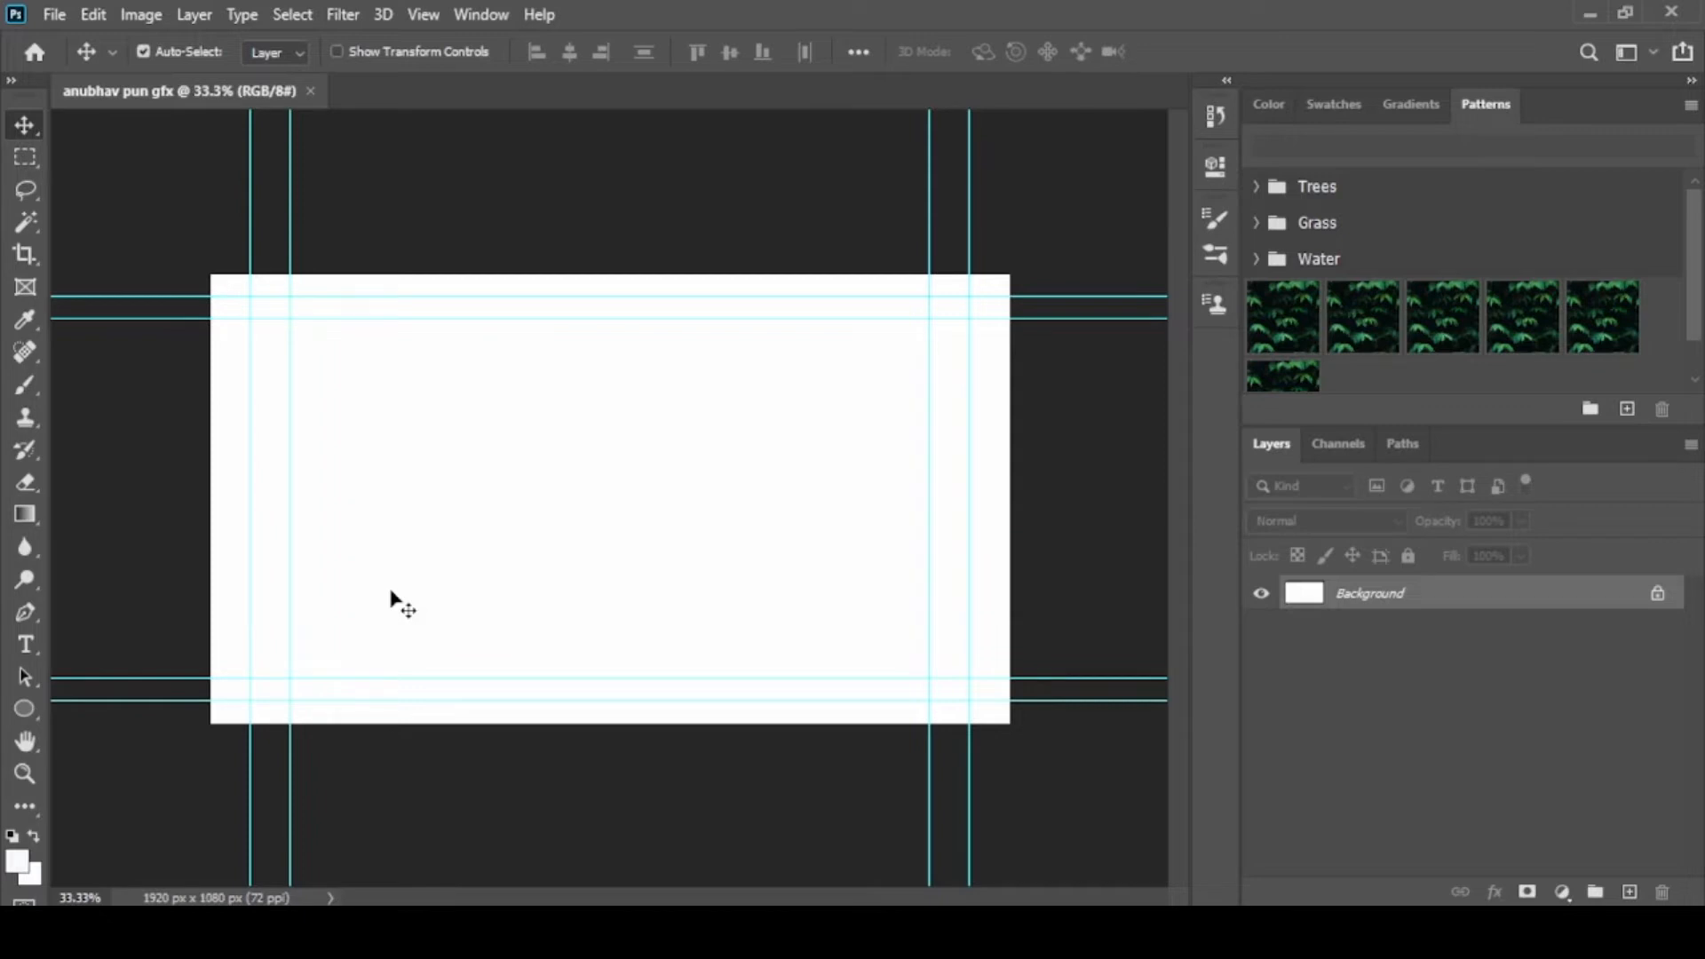
# Move the background about 324 px right and 216 px up, converting it to a normal layer, and realign it with the canvas
pyautogui.moveTo(391, 591); pyautogui.dragTo(524, 500)
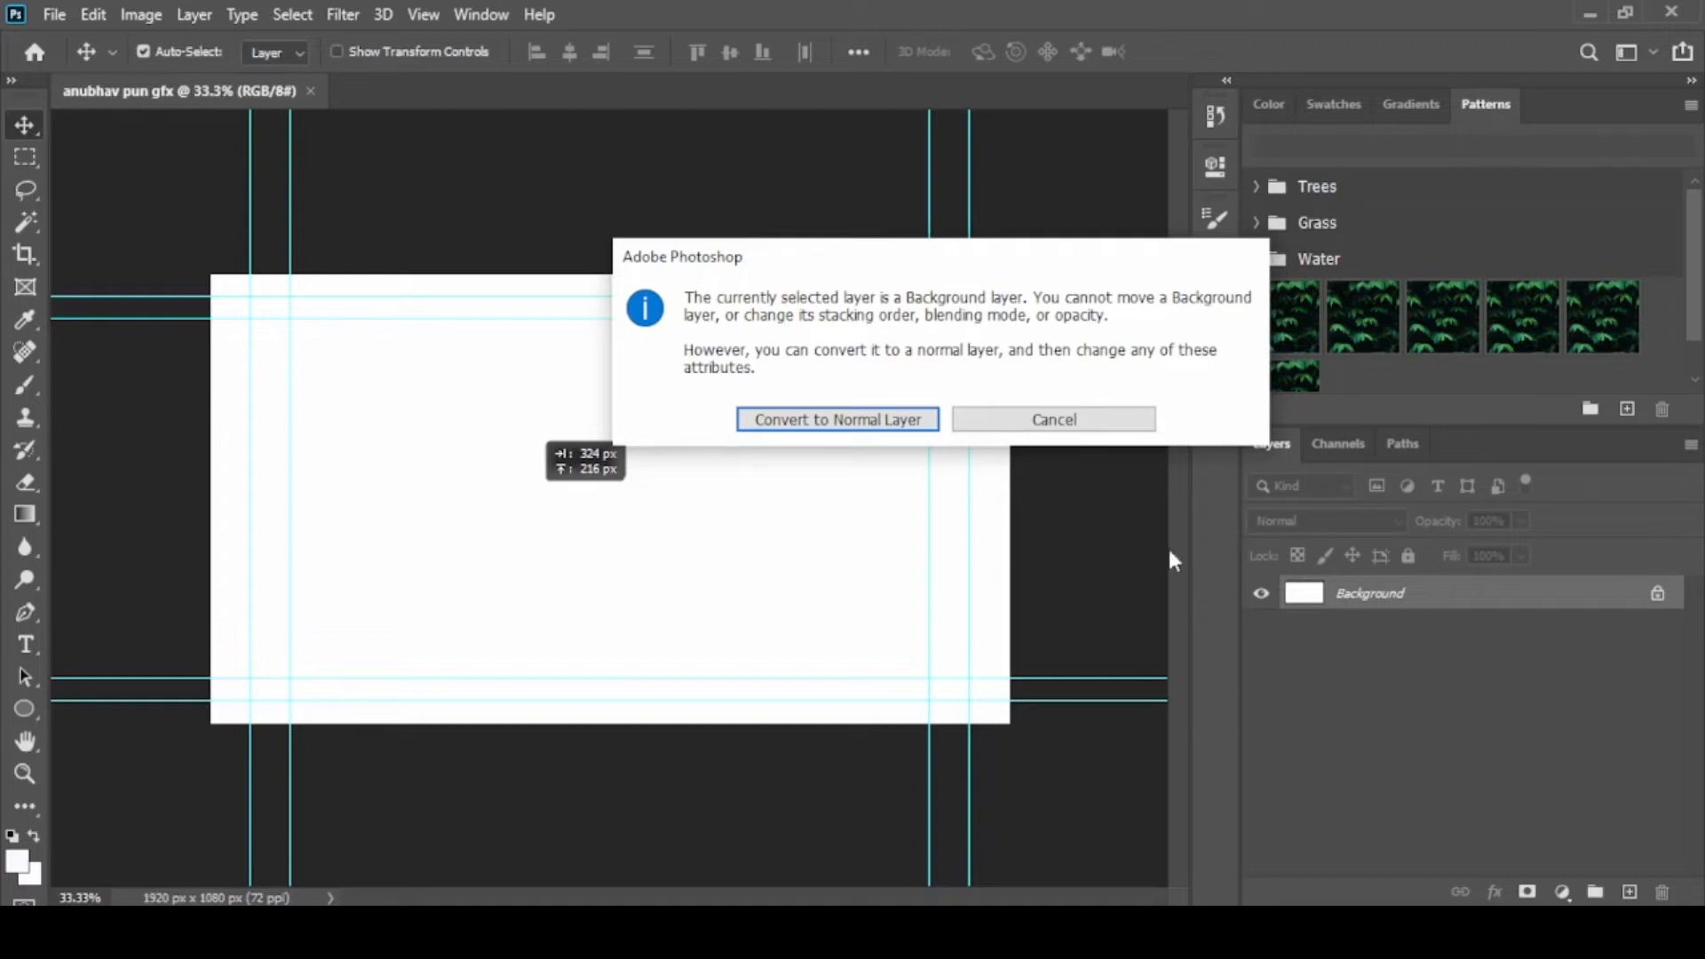
pyautogui.click(809, 424)
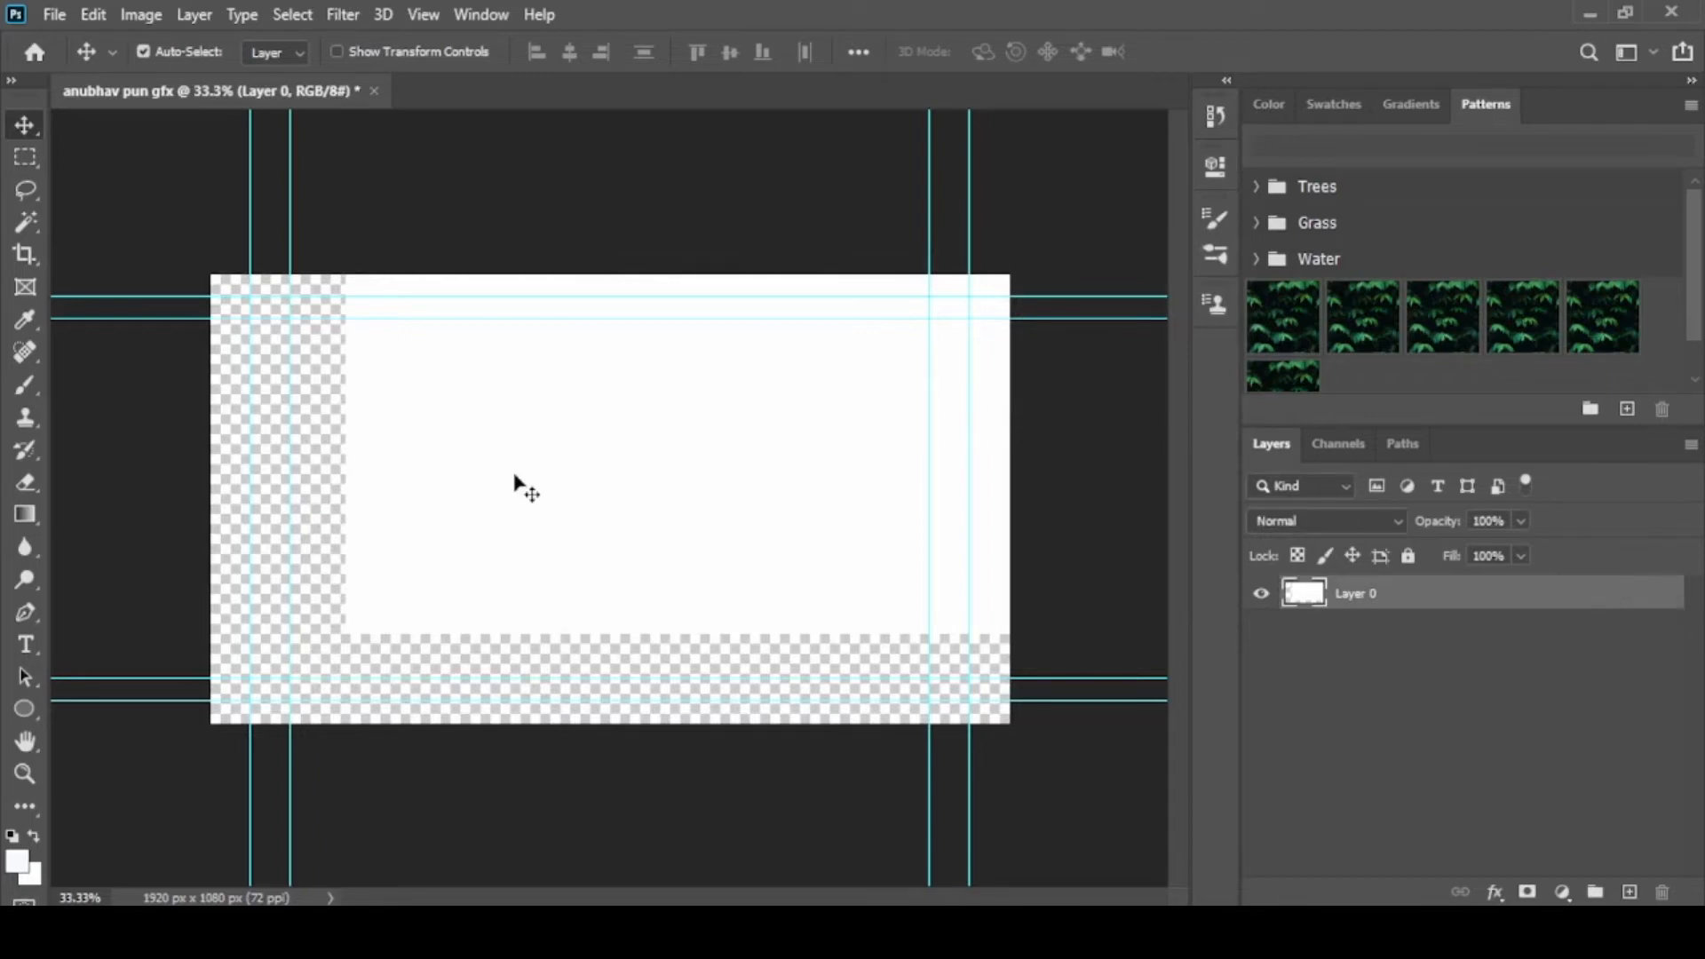
pyautogui.moveTo(683, 478); pyautogui.dragTo(655, 580)
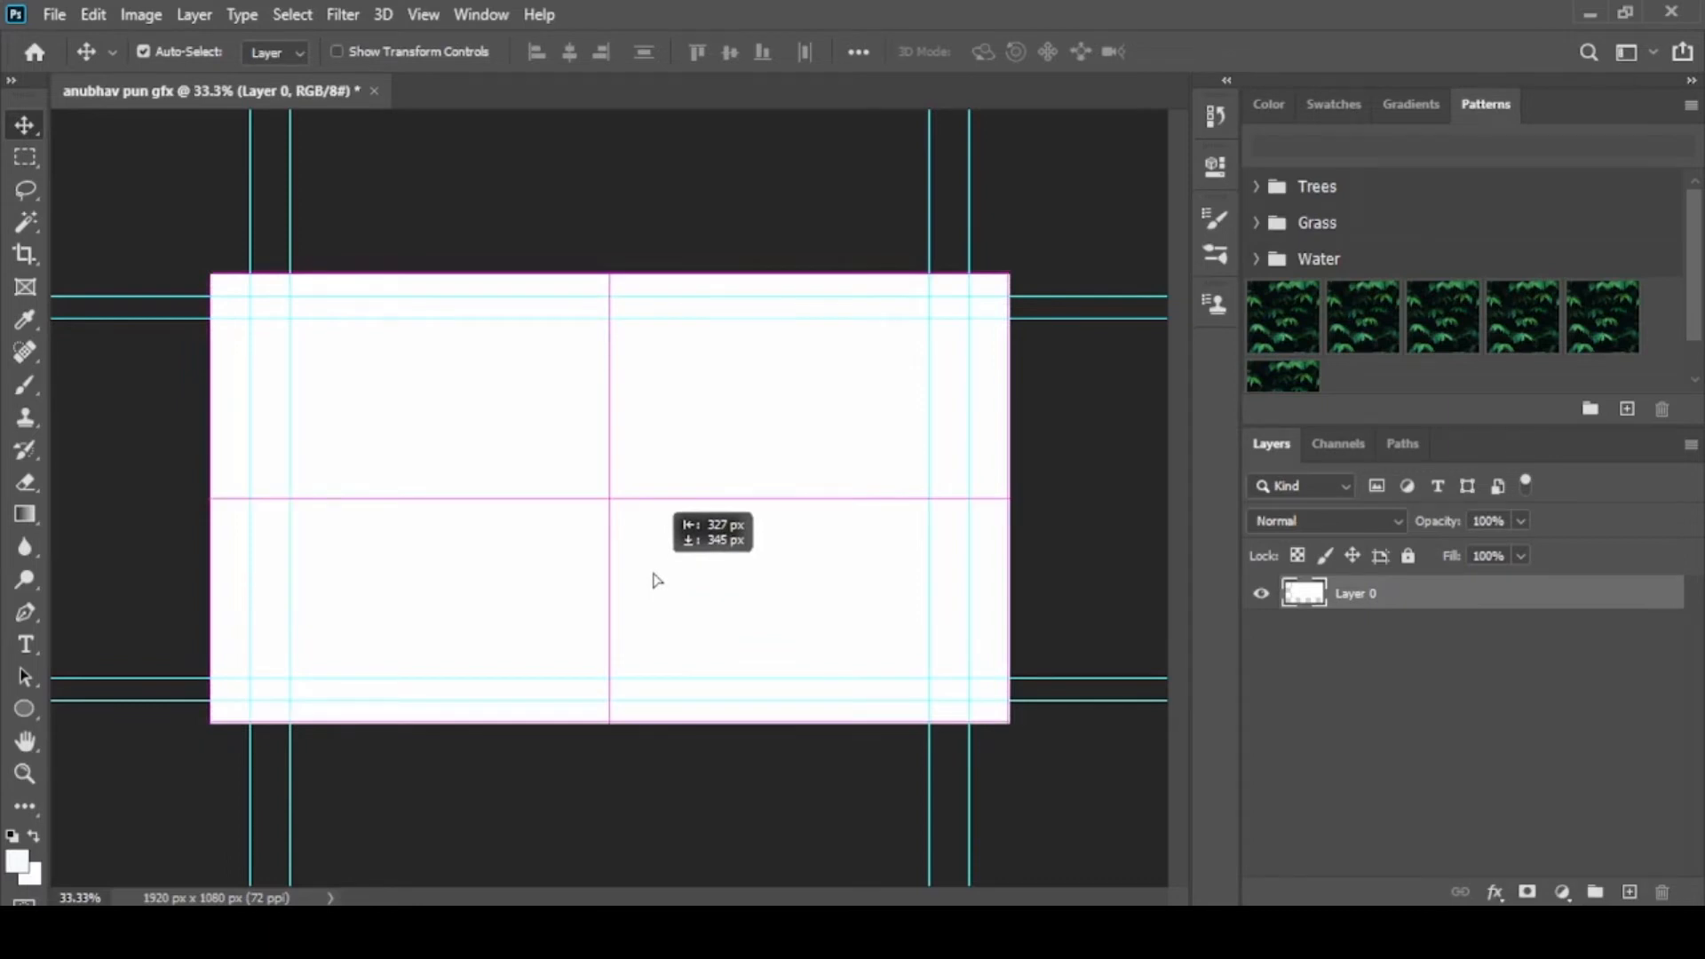
pyautogui.moveTo(656, 580); pyautogui.dragTo(655, 582)
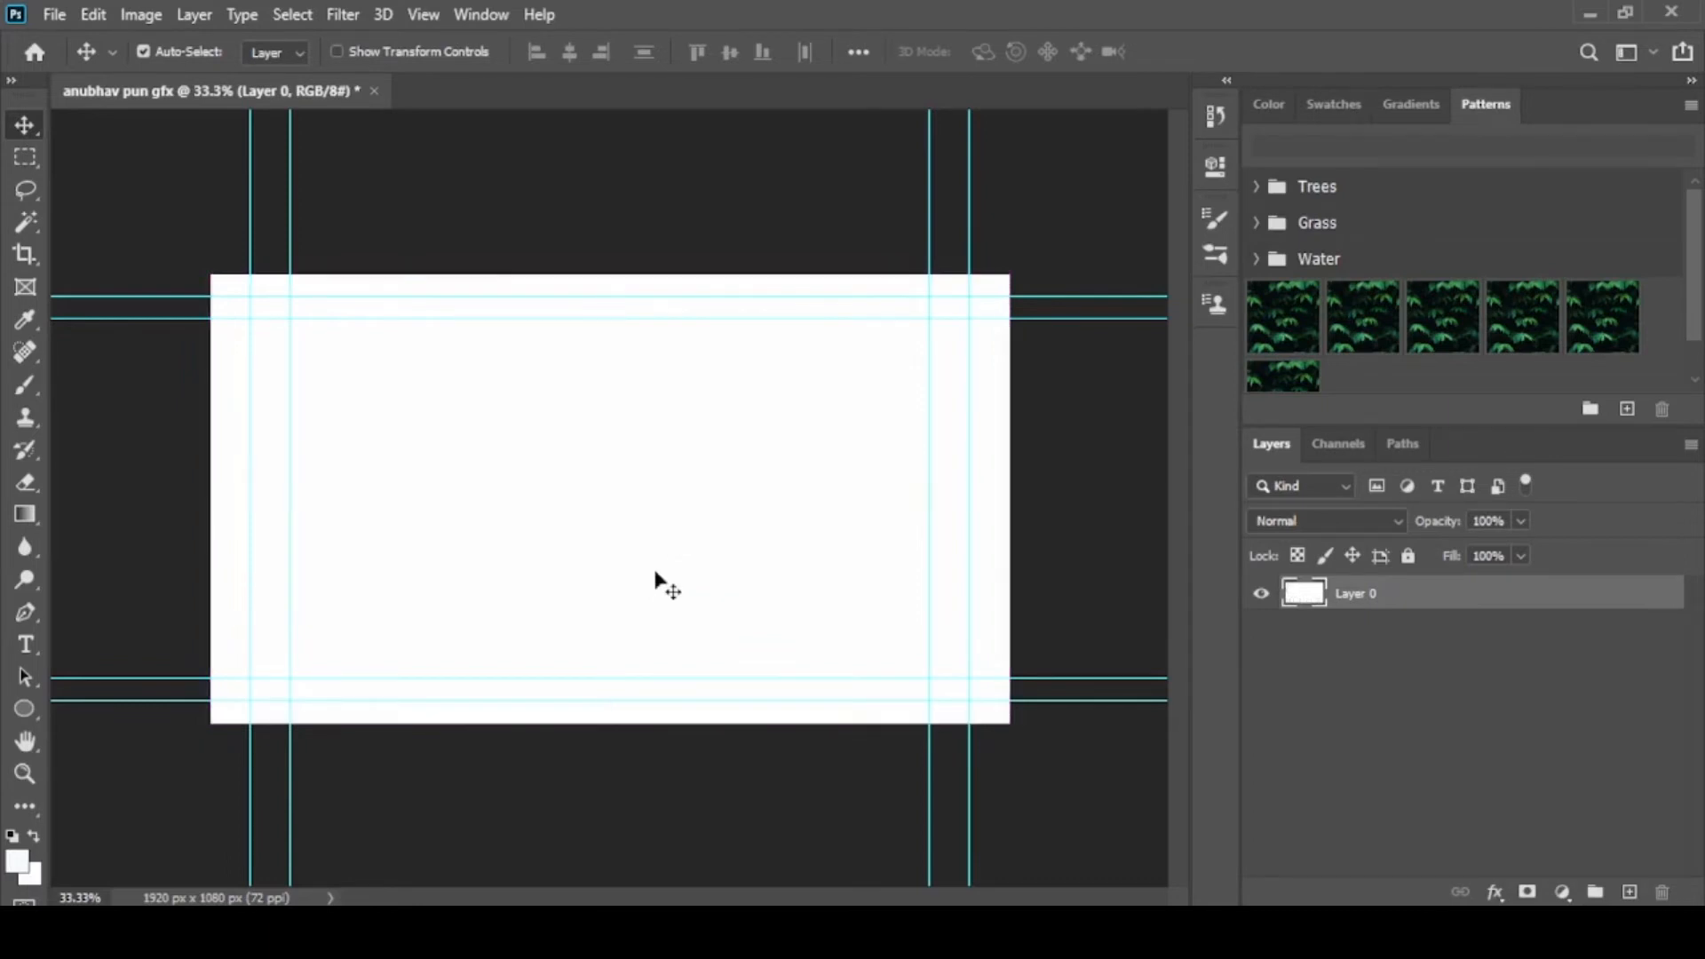
# Draw a 1920 x 1080 px artboard over the whole canvas with the Artboard tool and collapse its properties
pyautogui.moveTo(25, 125); pyautogui.dragTo(89, 146)
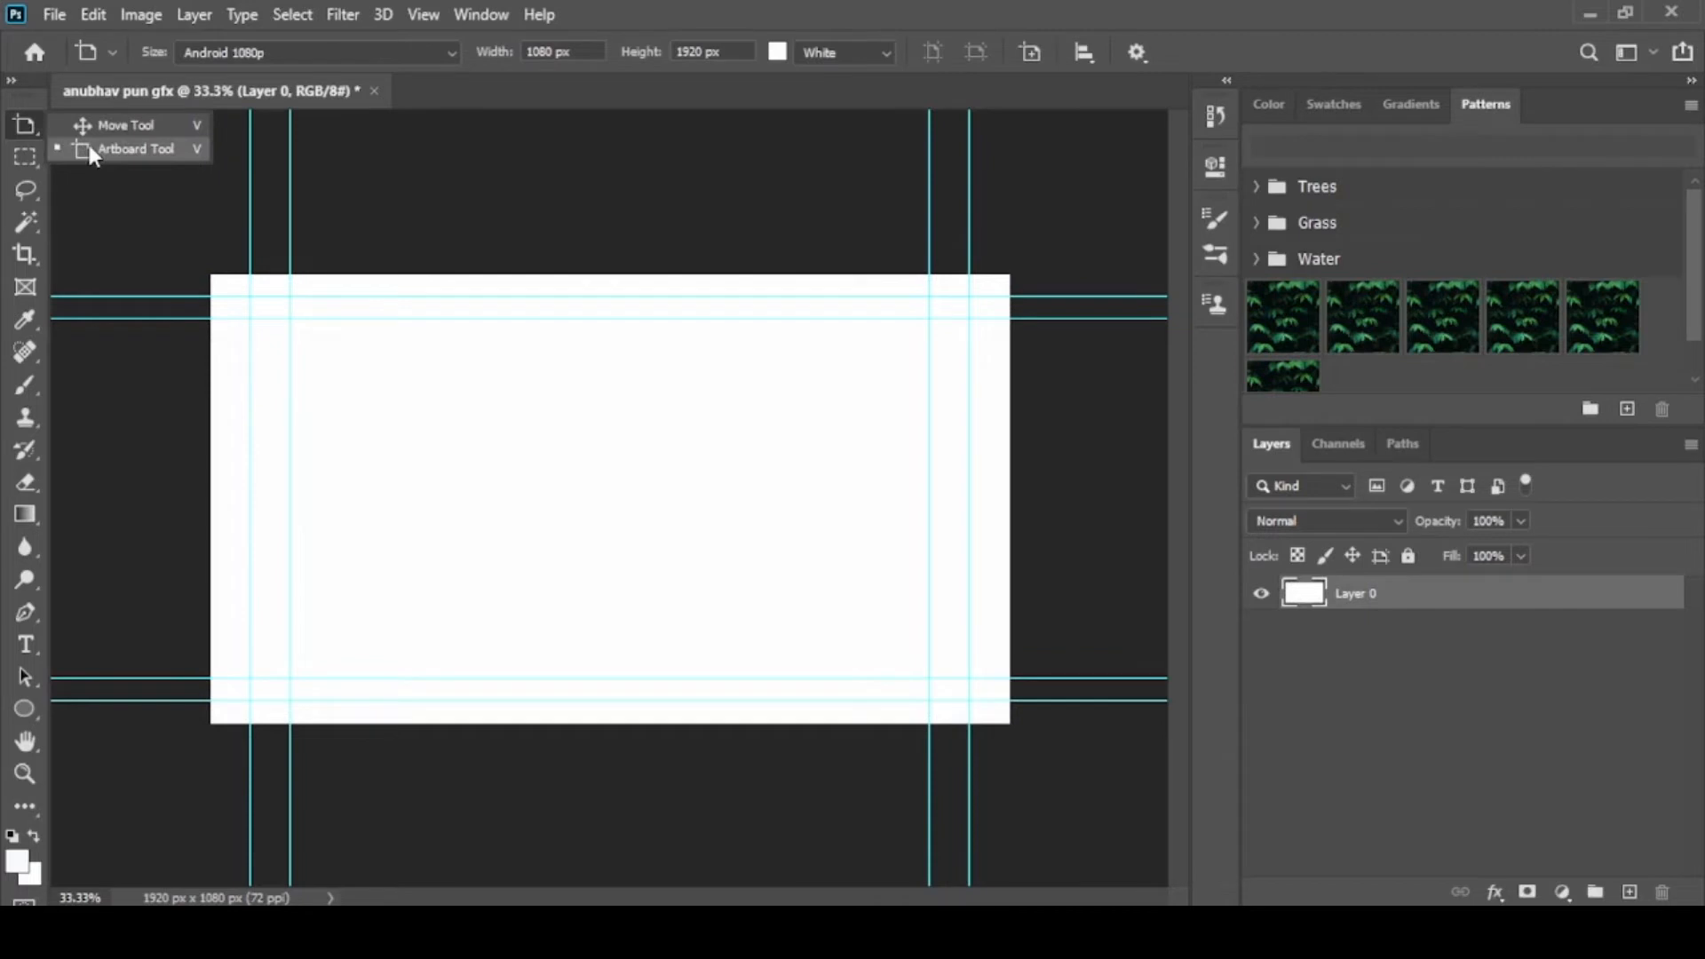
pyautogui.click(89, 148)
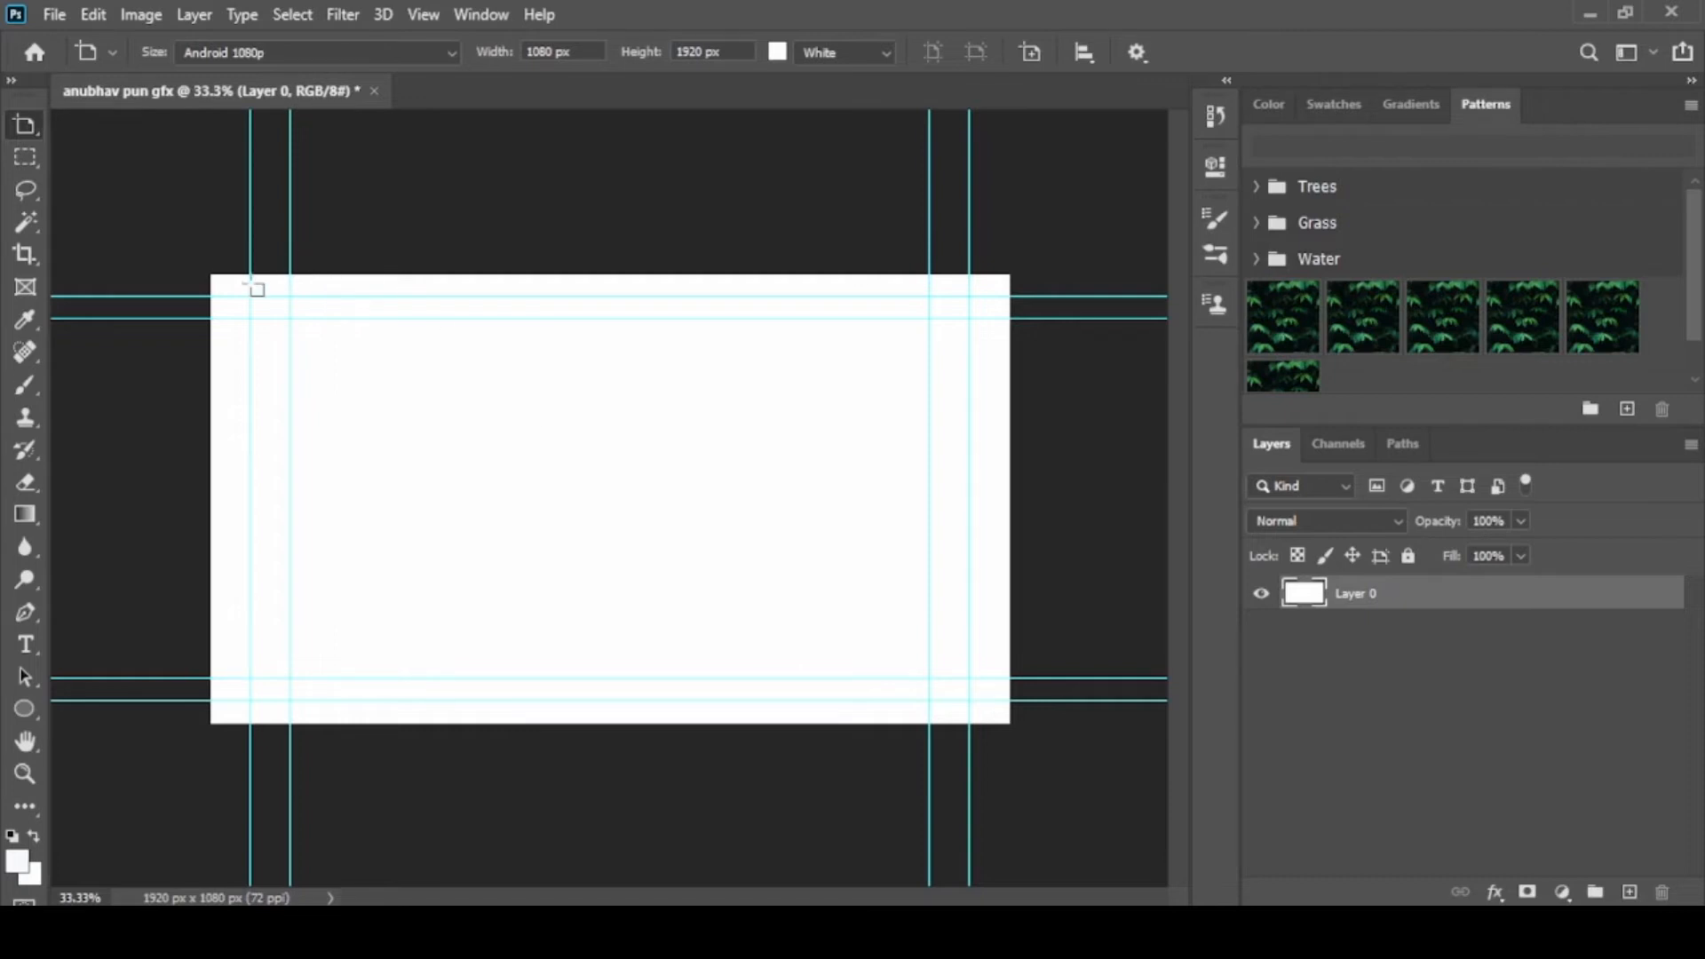
pyautogui.moveTo(211, 275); pyautogui.dragTo(1011, 727)
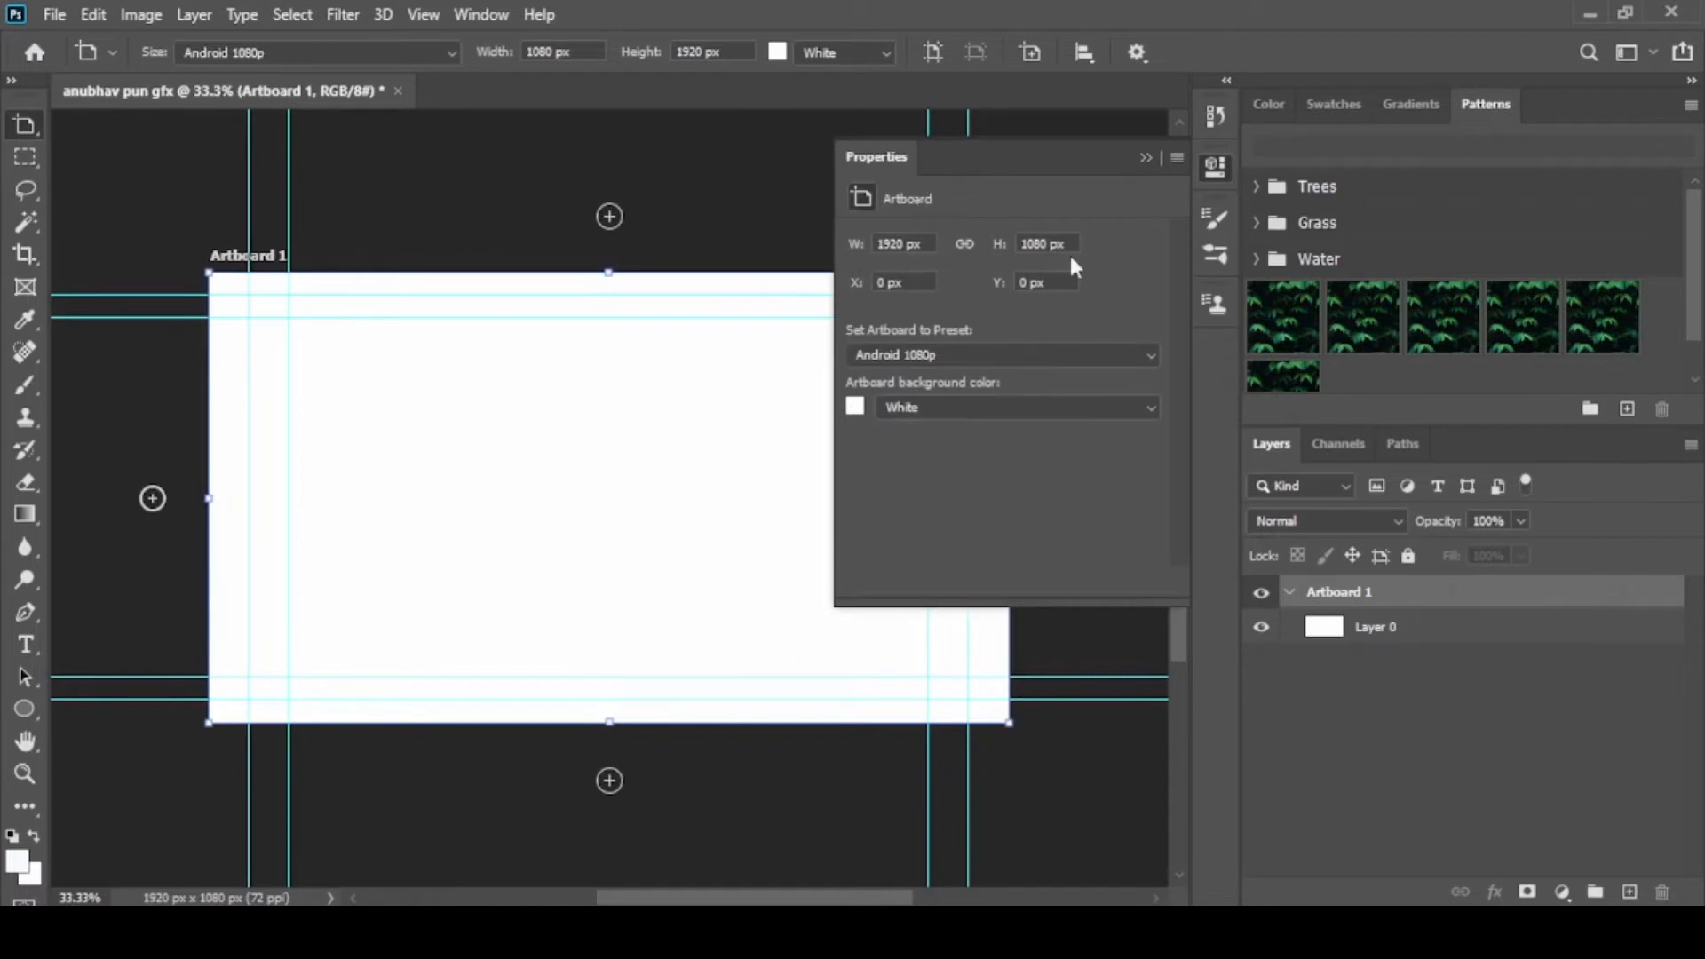
pyautogui.click(1147, 157)
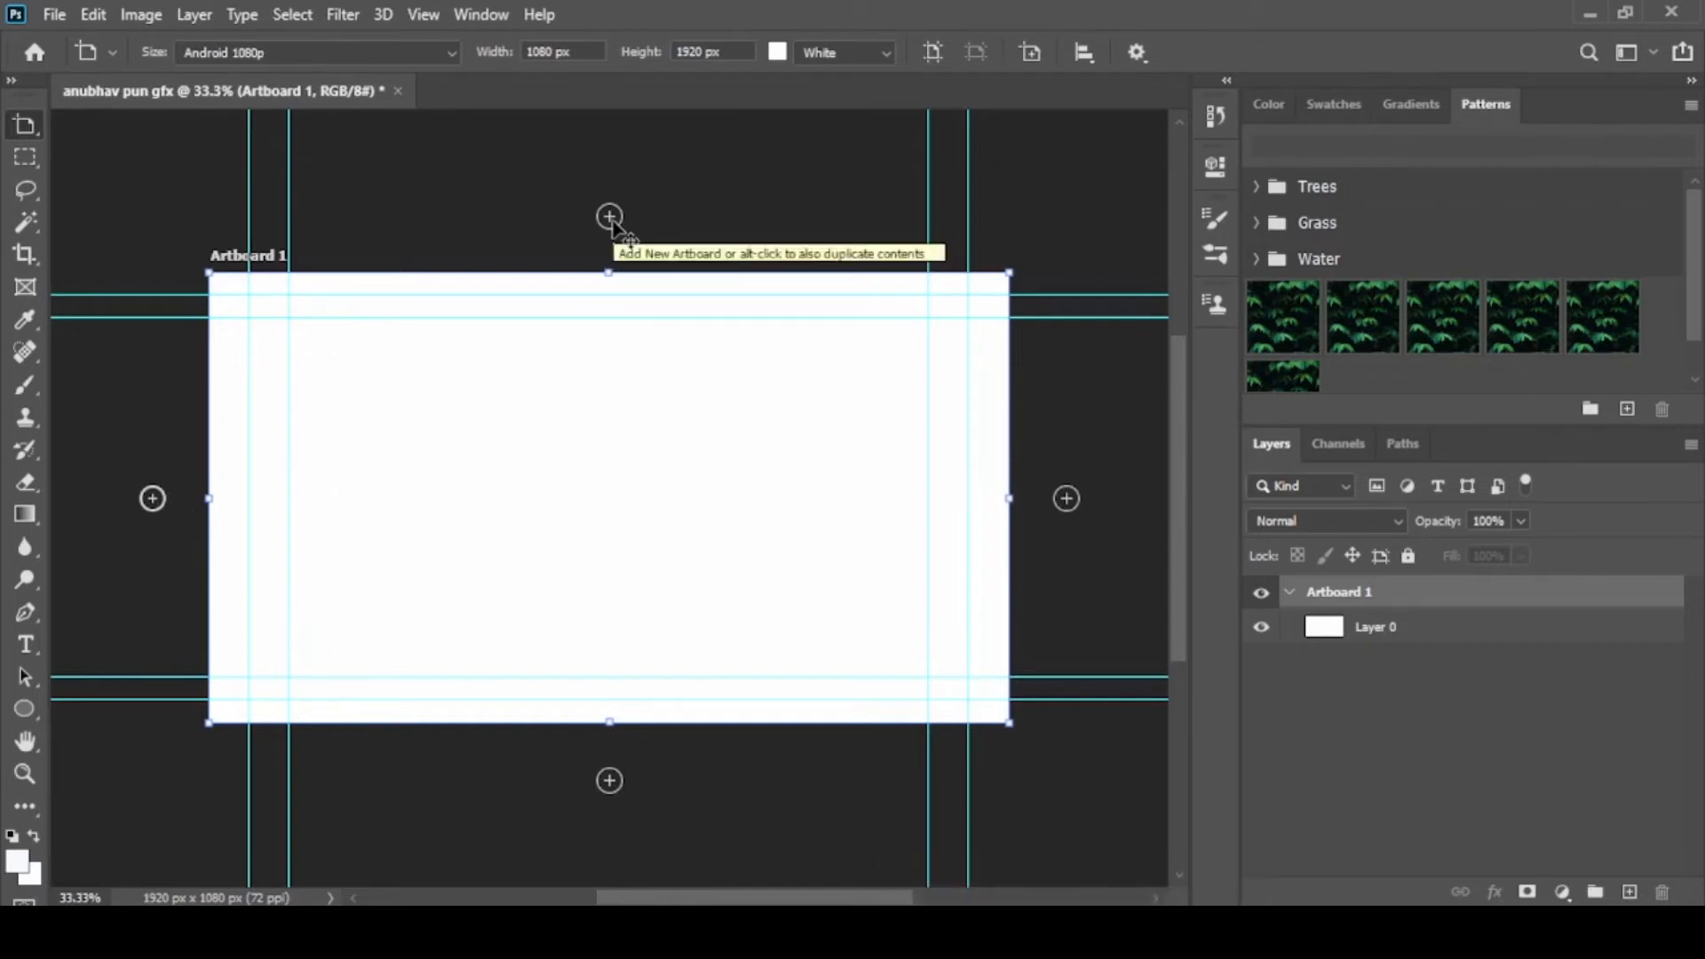
# Add three more artboards: one above the first, one to the right of that, and one below the third
pyautogui.click(609, 216)
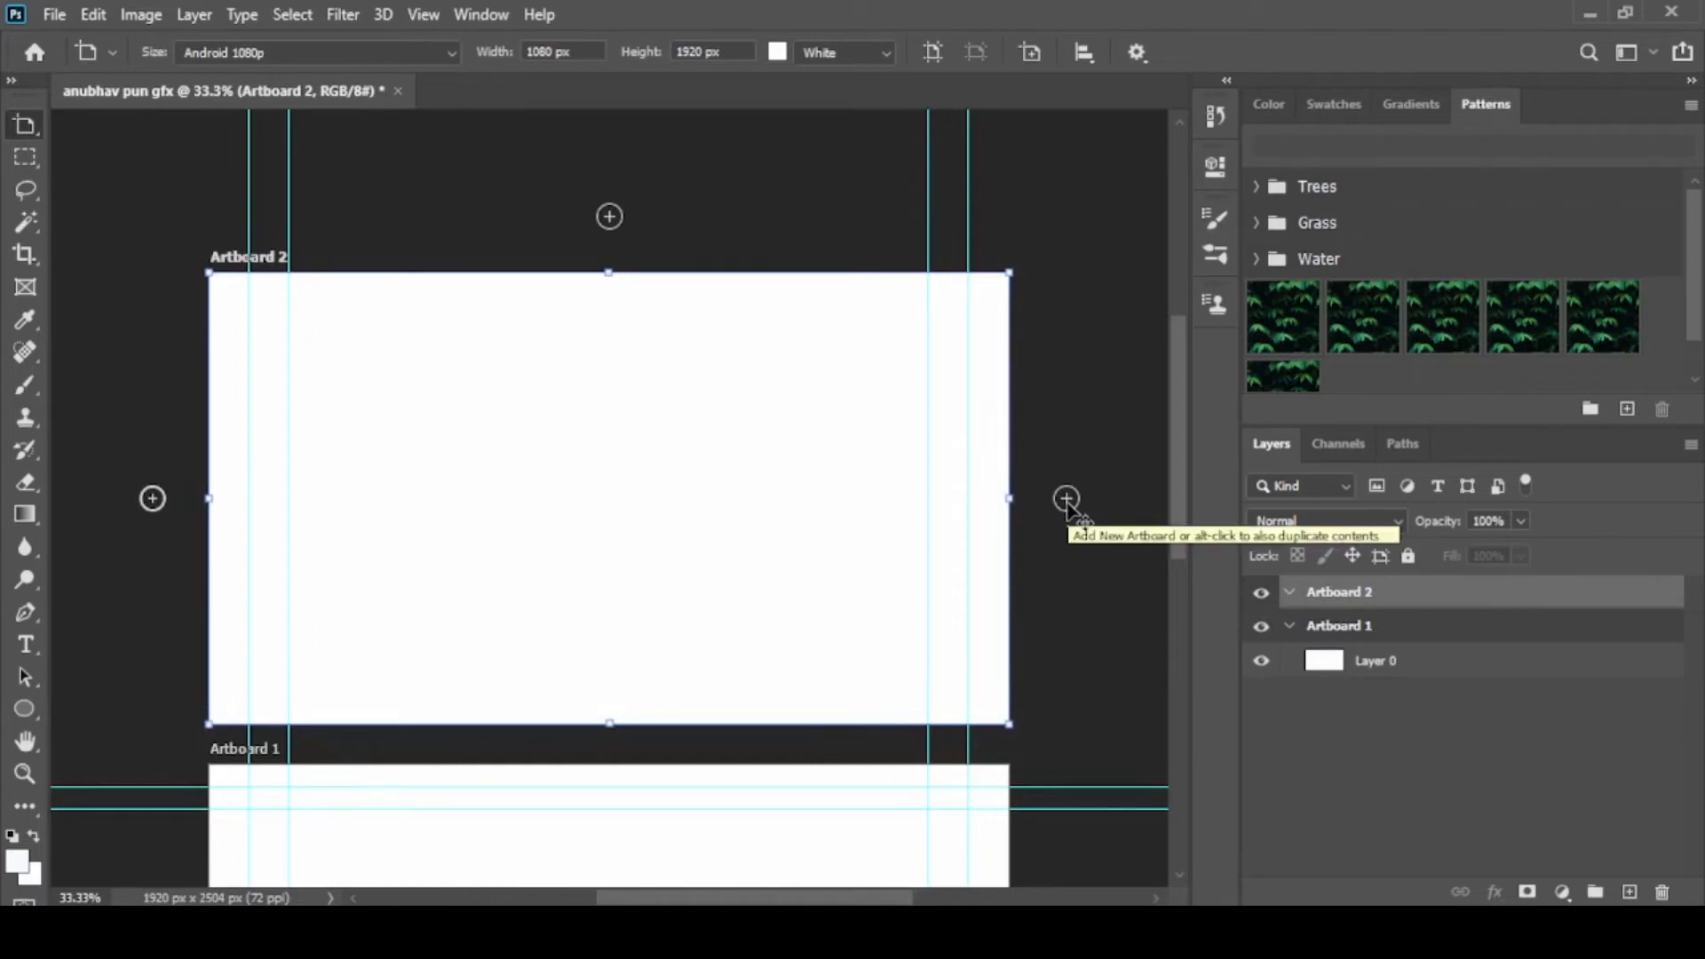
pyautogui.click(1067, 499)
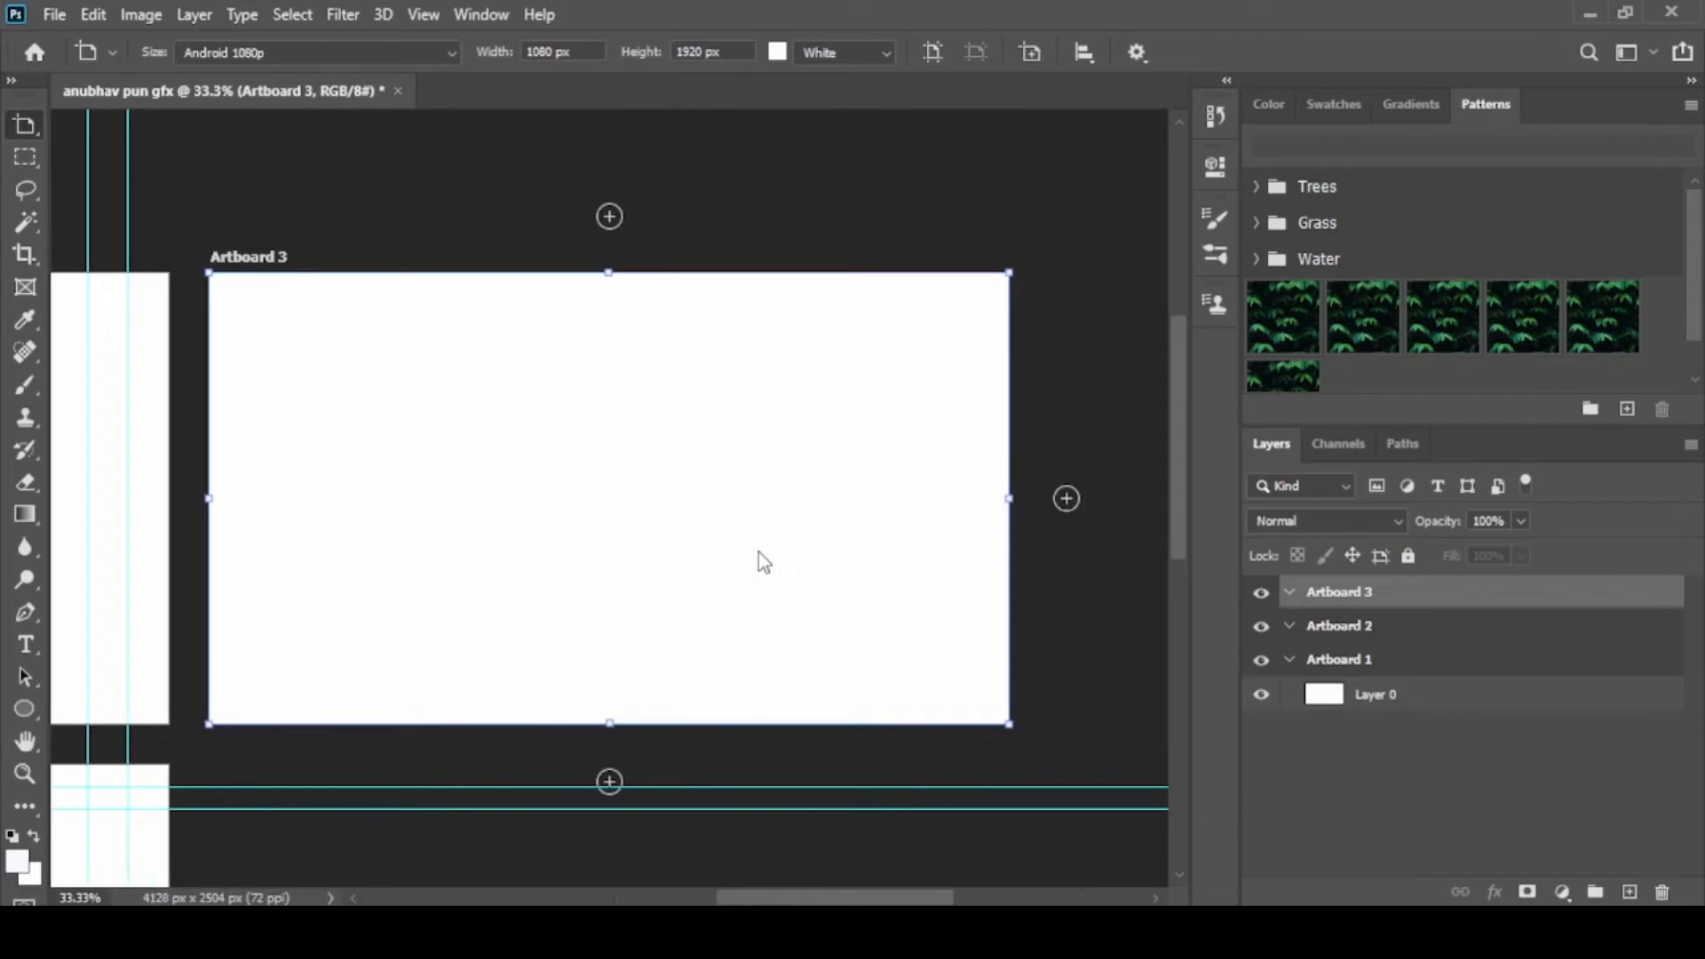
pyautogui.scroll(-2, 758, 552)
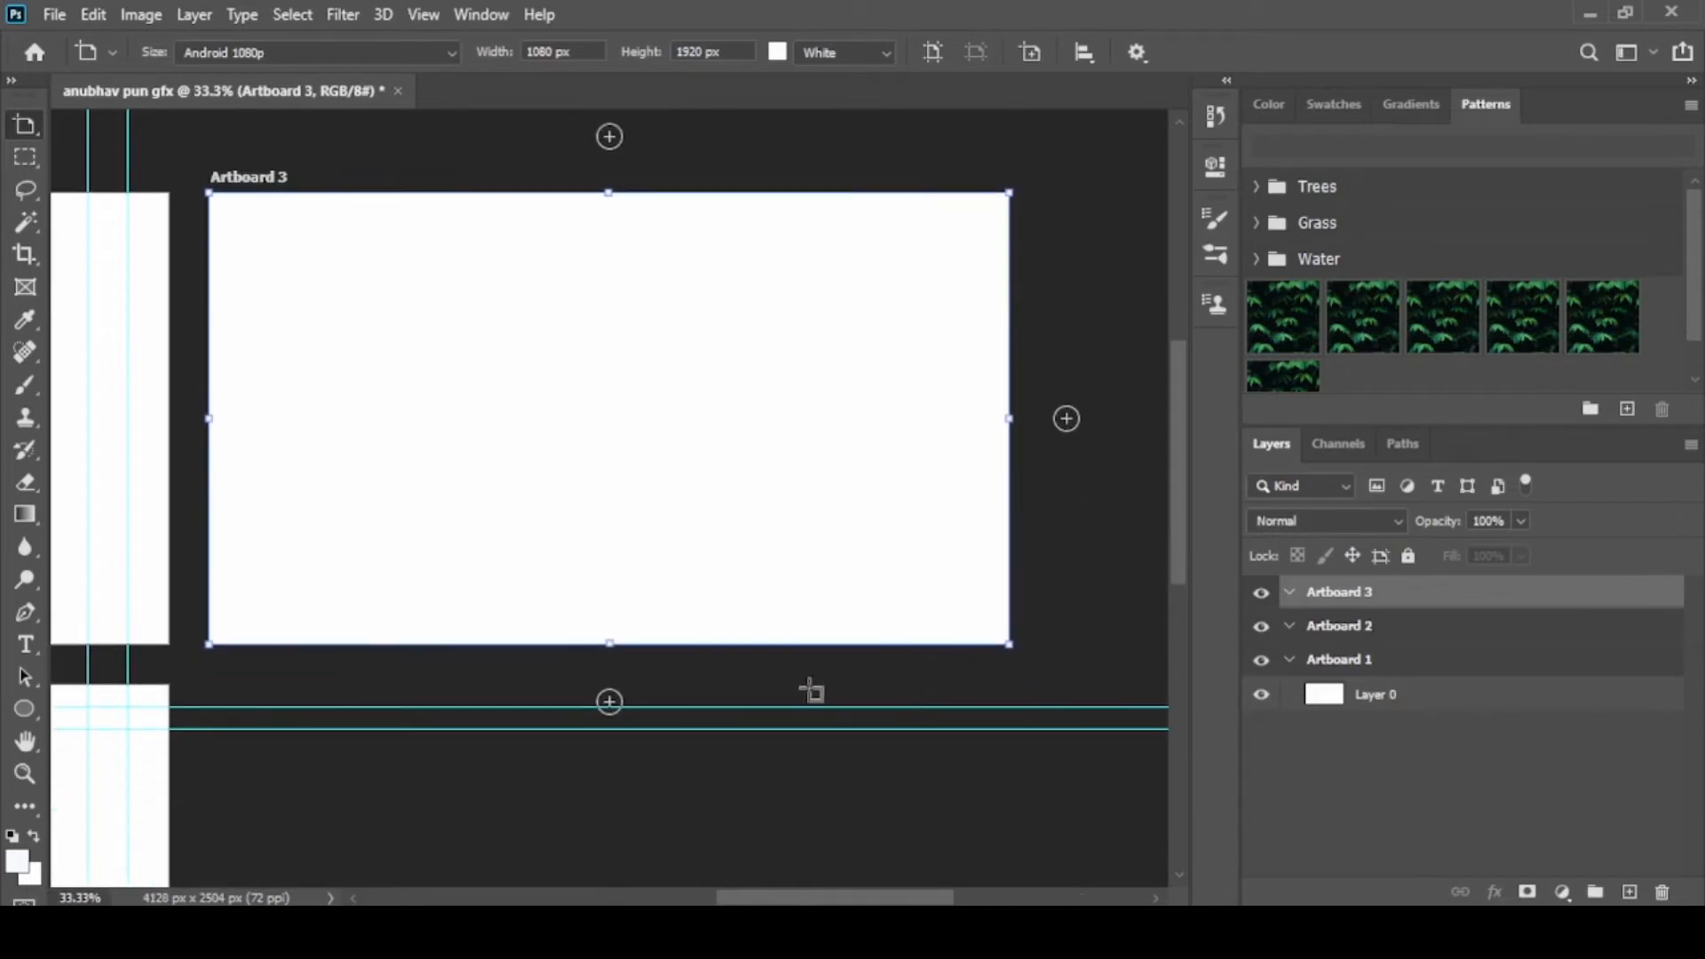
pyautogui.click(609, 703)
pyautogui.scroll(-10, 610, 711)
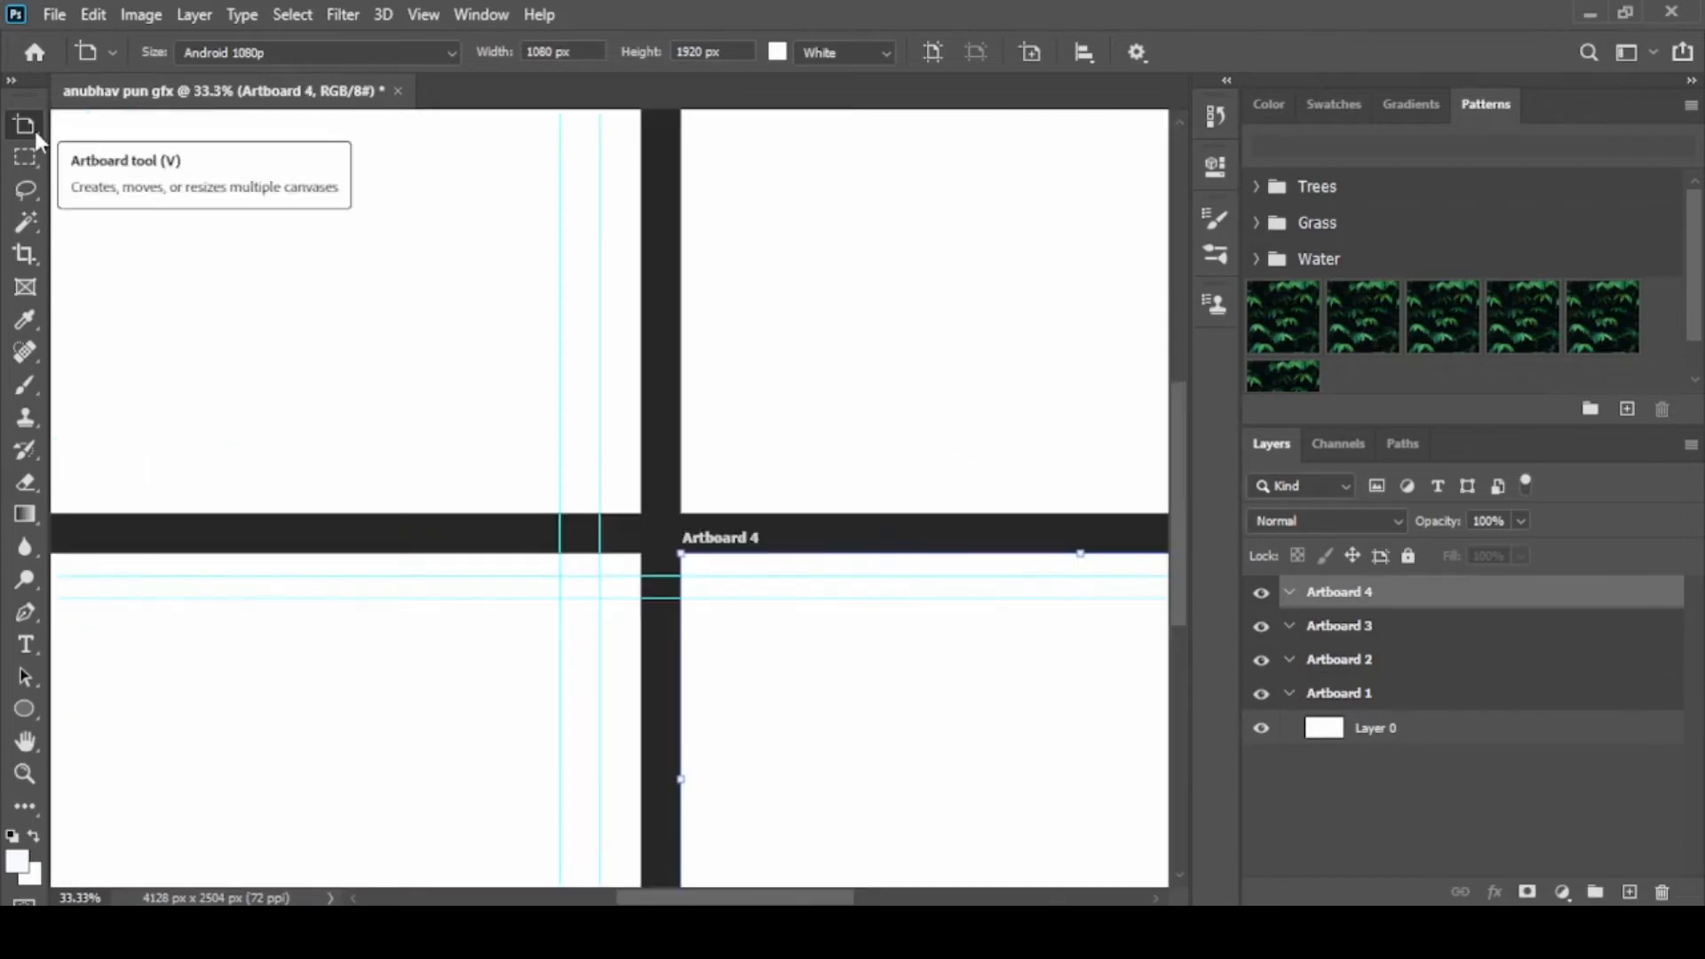
# Switch back to the Move tool and zoom out until all four artboards fit in view
pyautogui.rightClick(34, 127)
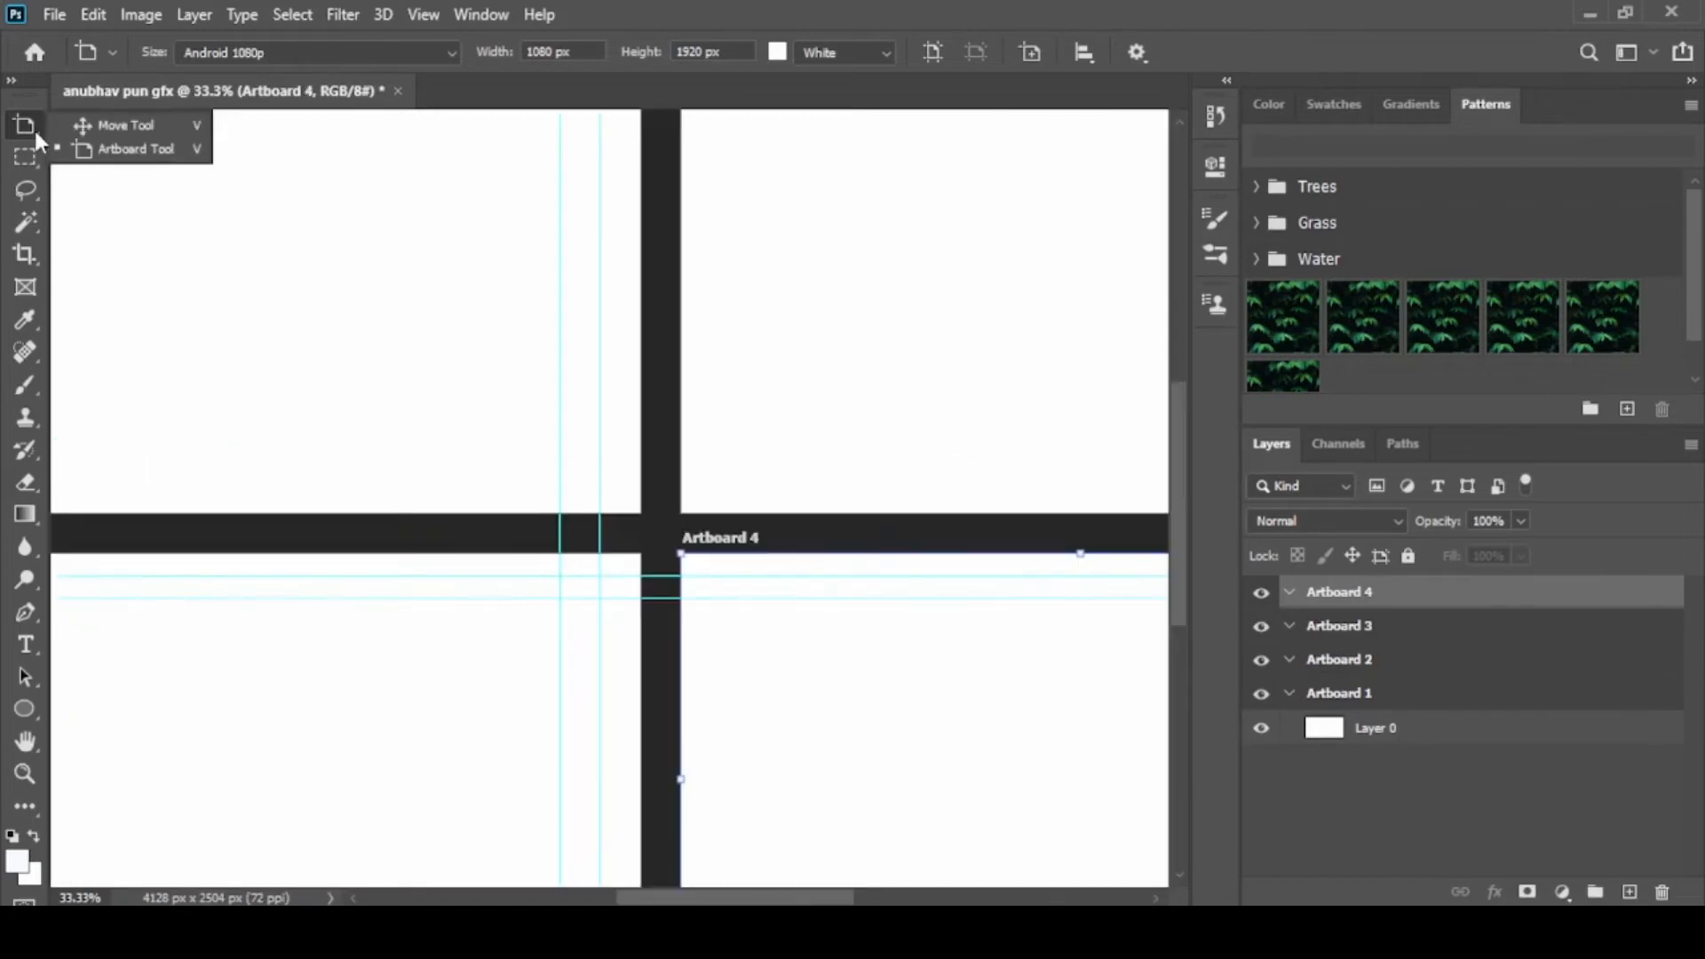
pyautogui.click(124, 129)
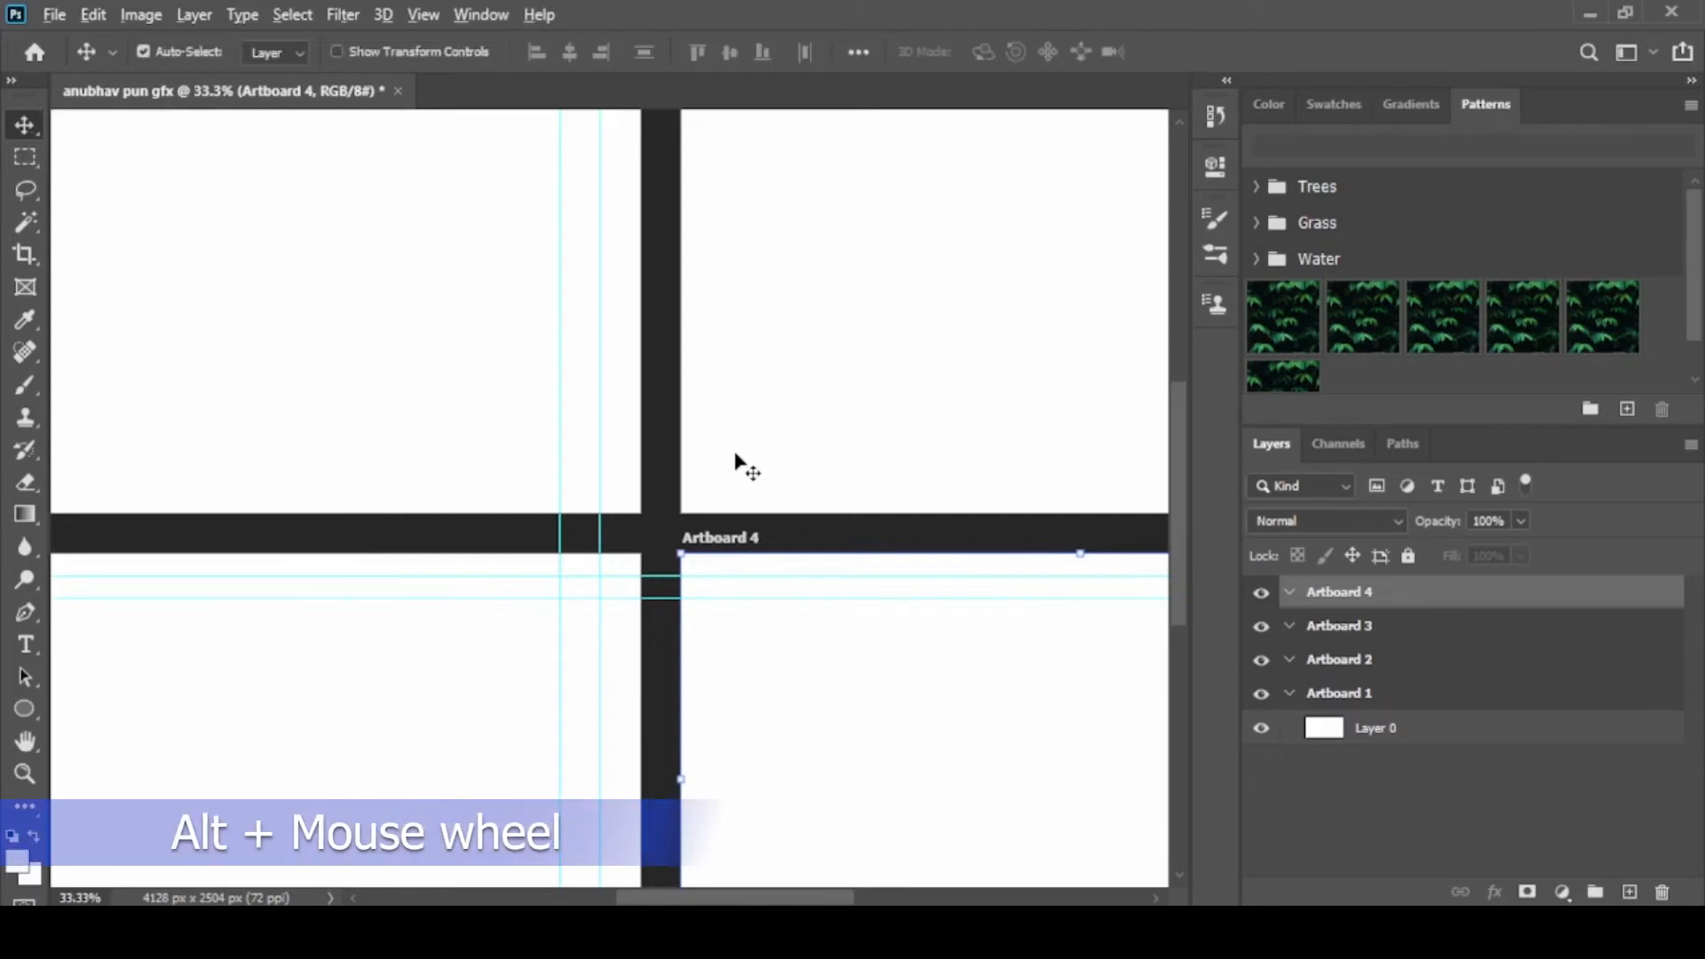
pyautogui.keyDown('alt'); pyautogui.scroll(-5, 735, 455); pyautogui.keyUp('alt')
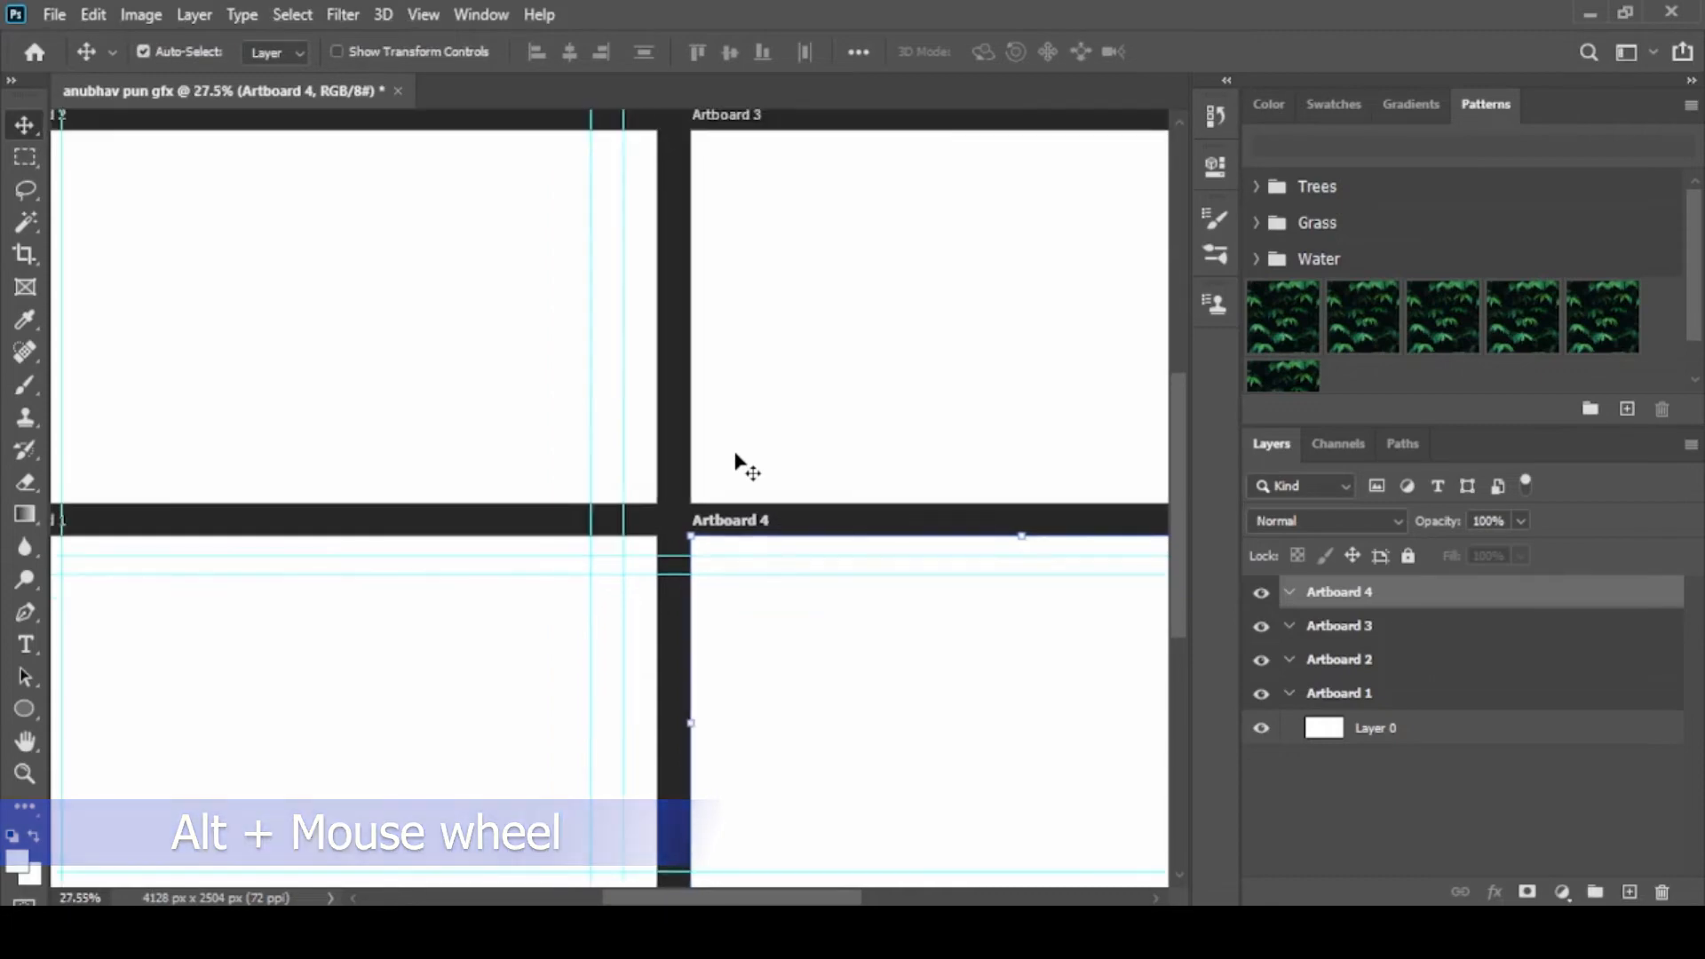
pyautogui.keyDown('alt'); pyautogui.scroll(-1, 735, 455); pyautogui.keyUp('alt')
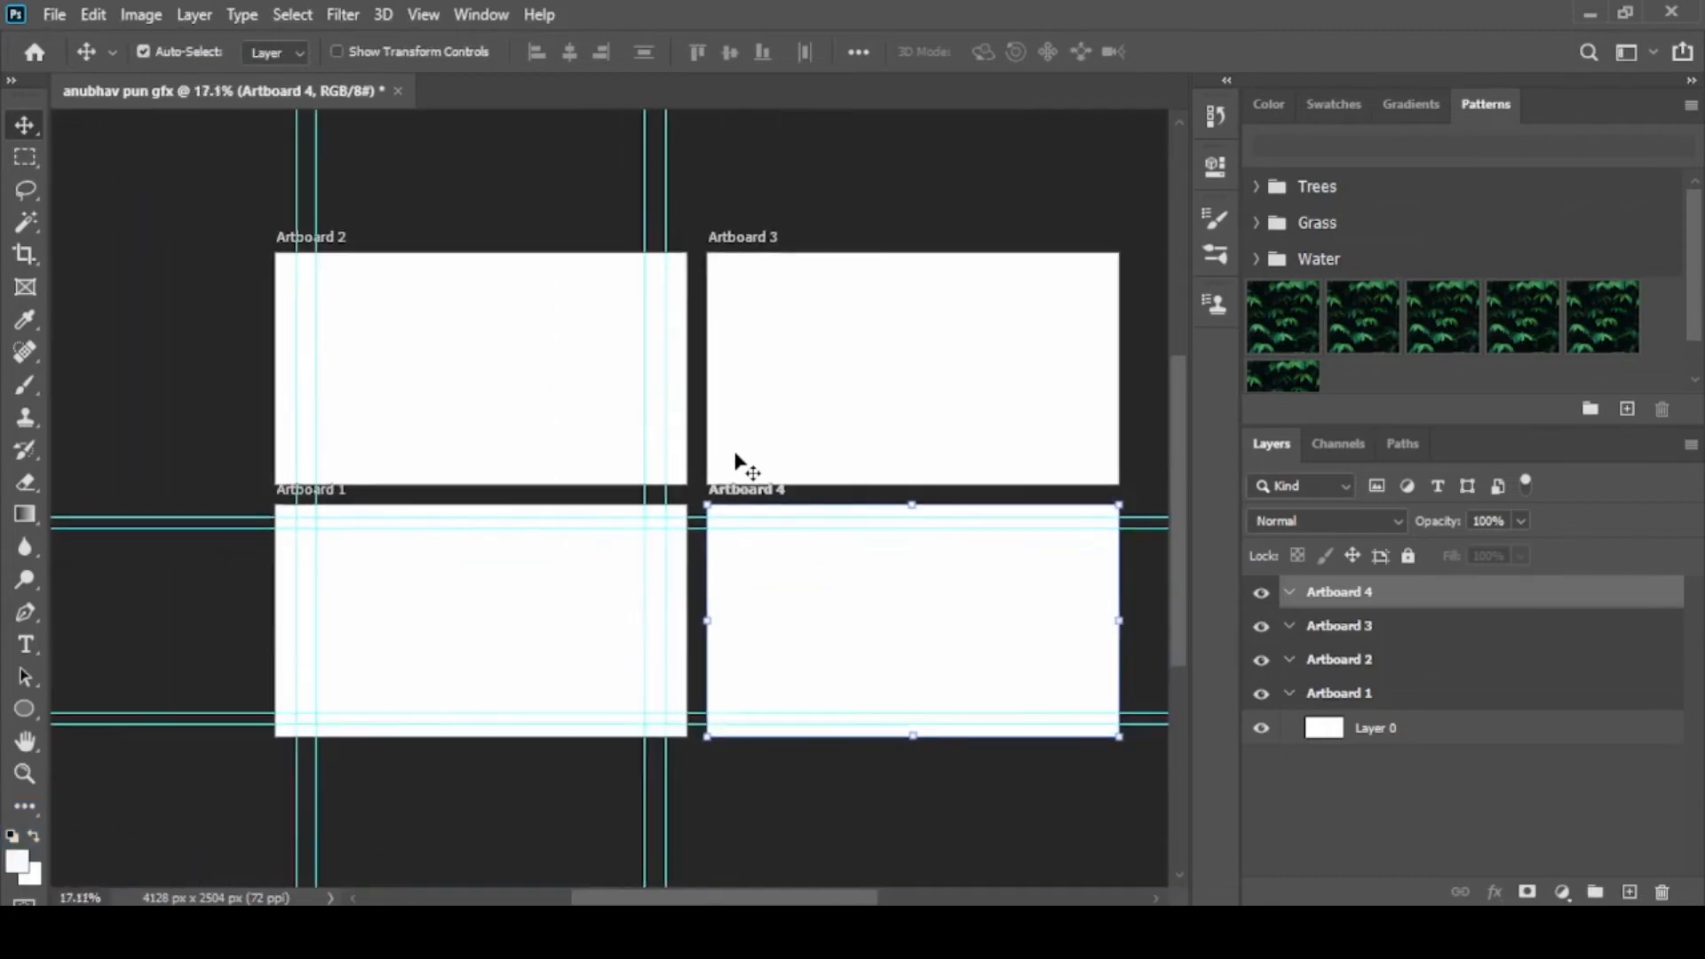
pyautogui.keyDown('alt'); pyautogui.scroll(-1, 736, 454); pyautogui.keyUp('alt')
pyautogui.keyDown('alt'); pyautogui.scroll(-2, 835, 490); pyautogui.keyUp('alt')
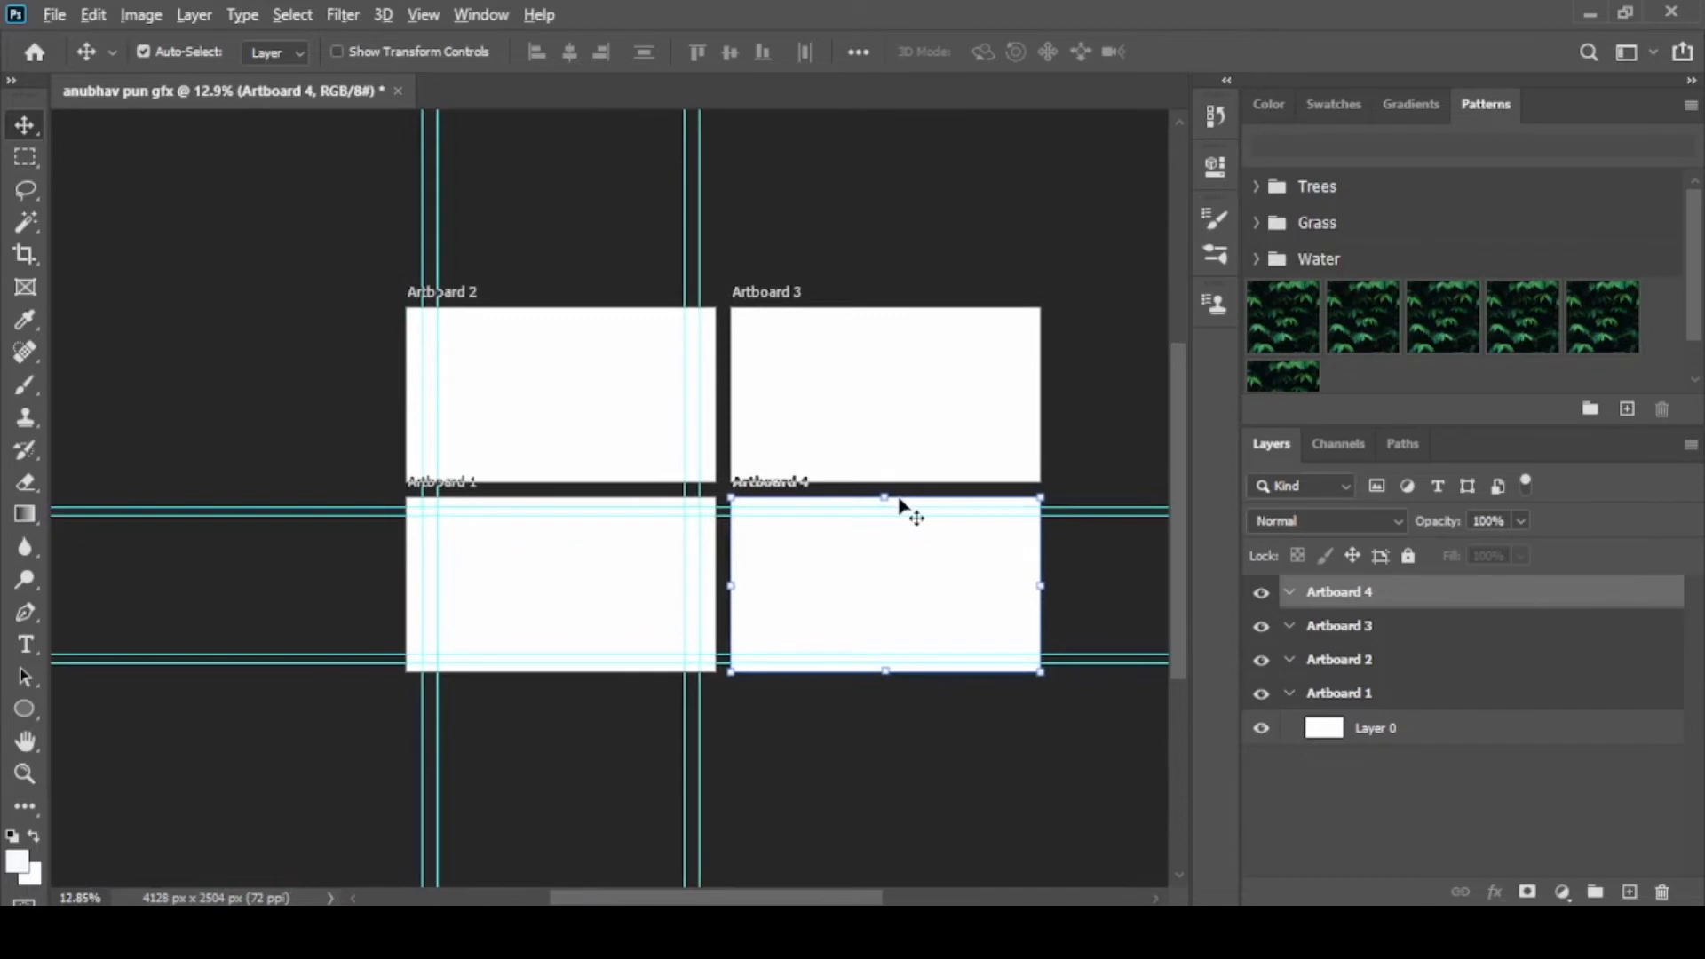
# Select Artboard 1 and set the foreground color to light blue 07c8f8
pyautogui.keyDown('alt'); pyautogui.scroll(5, 900, 502); pyautogui.keyUp('alt')
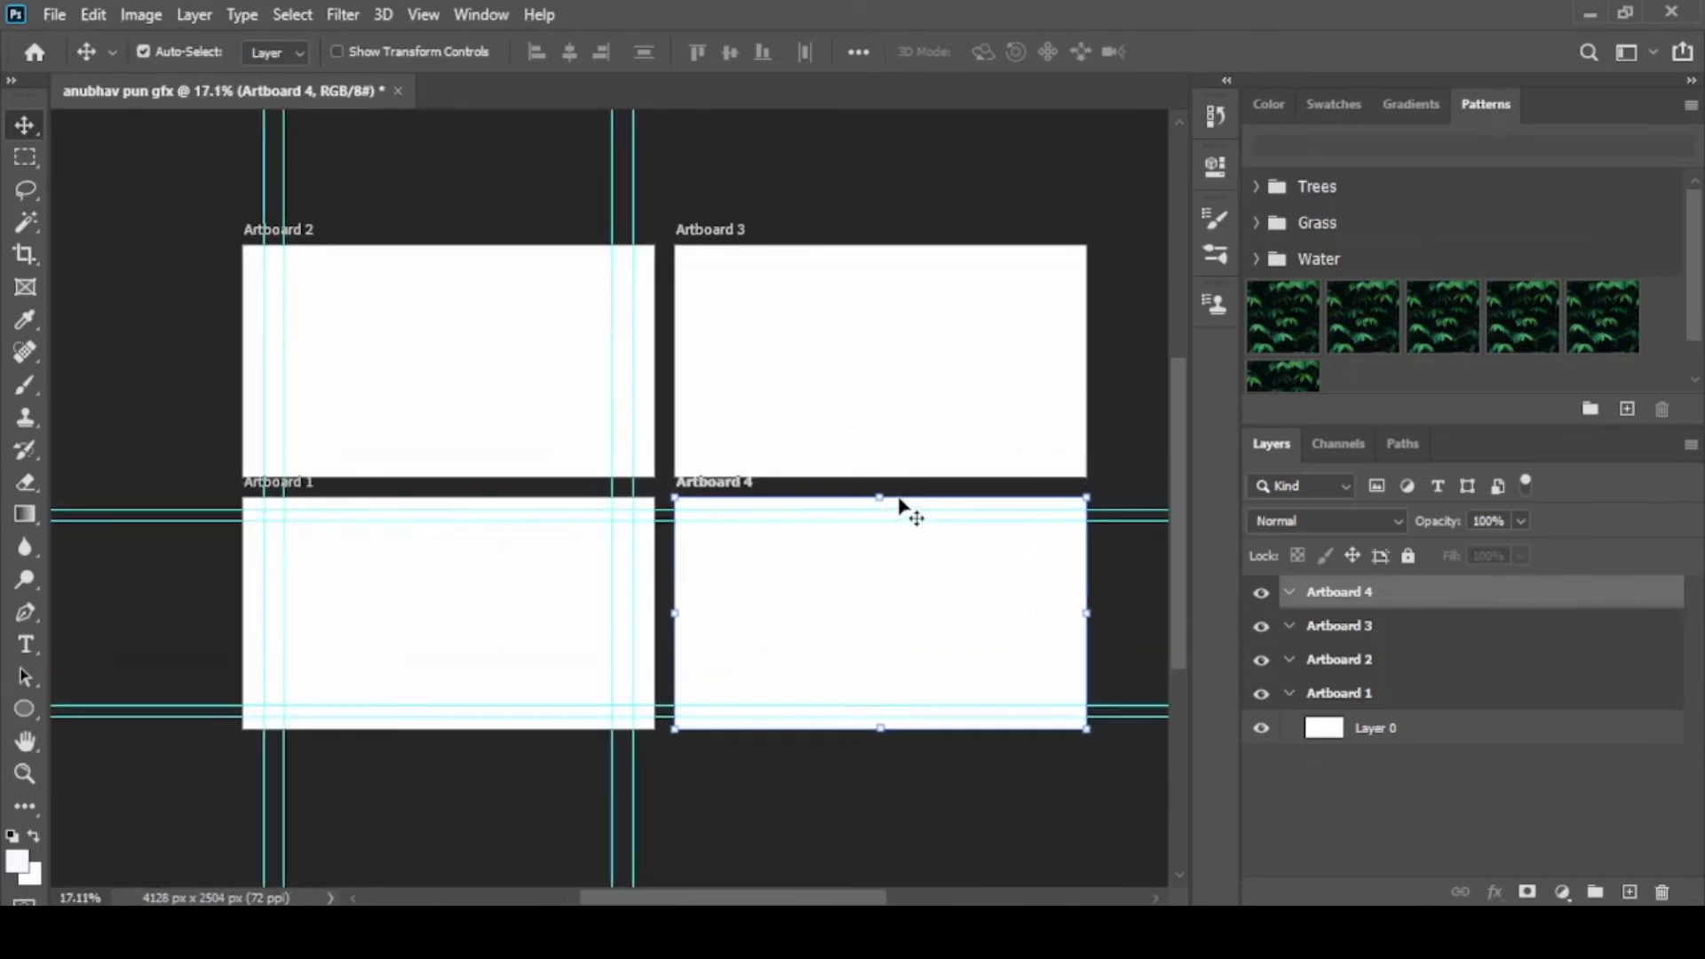
pyautogui.keyDown('alt'); pyautogui.scroll(1, 829, 491); pyautogui.keyUp('alt')
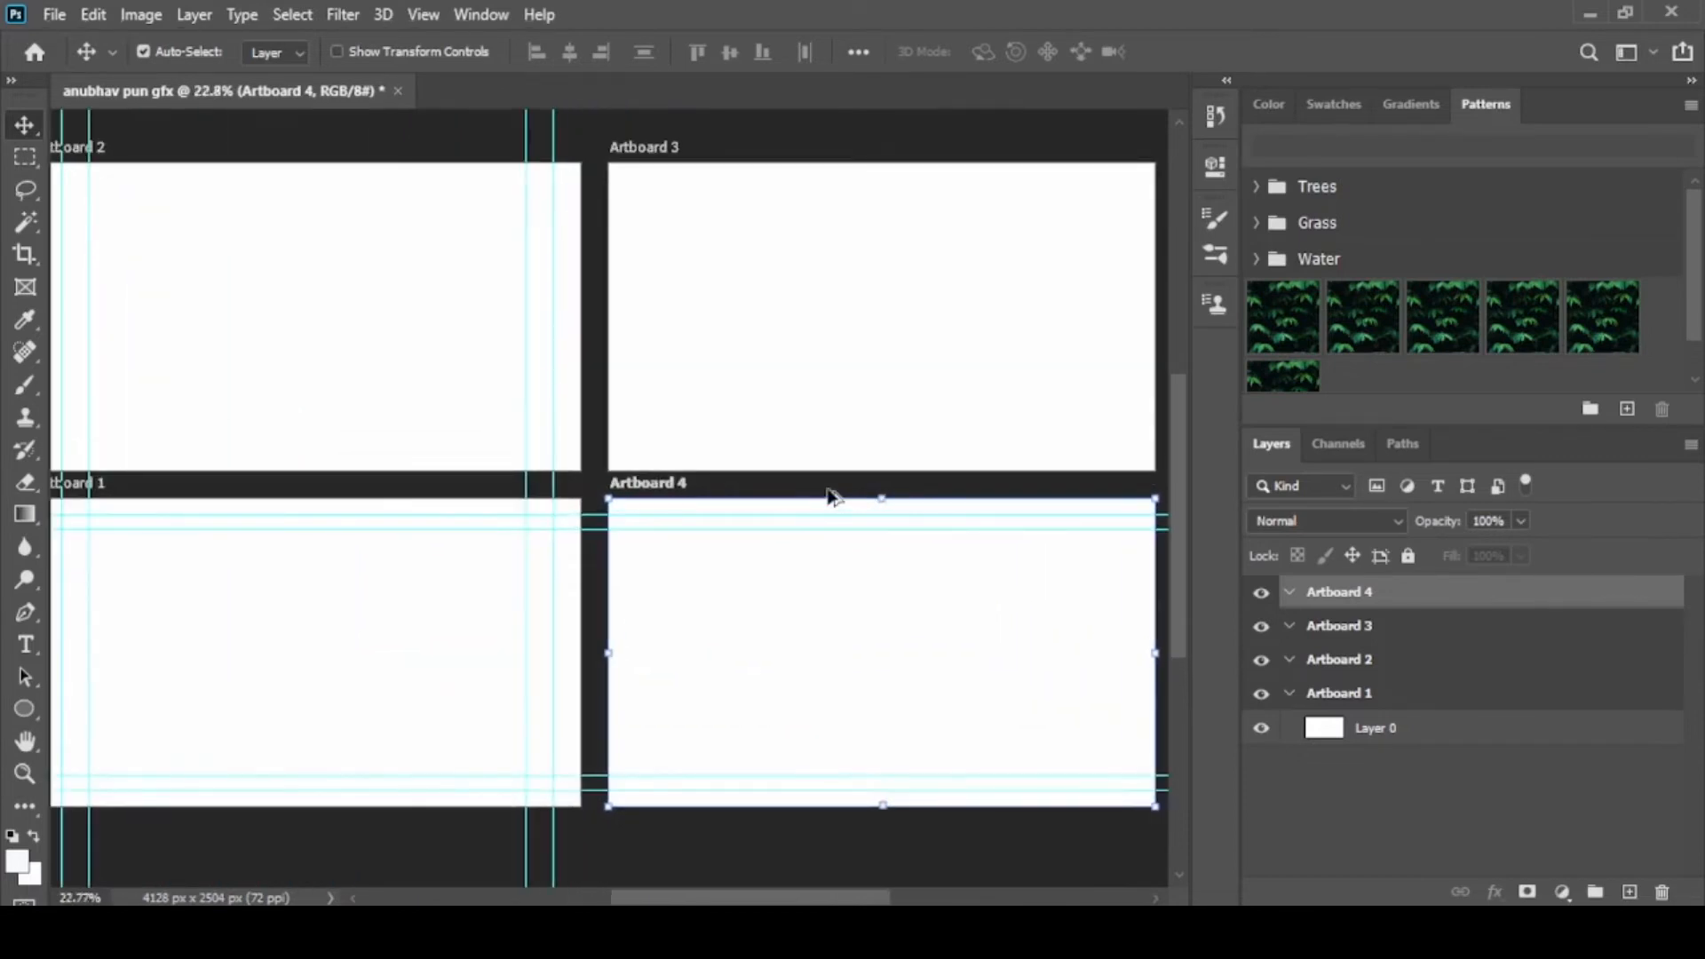
pyautogui.scroll(-1, 829, 495)
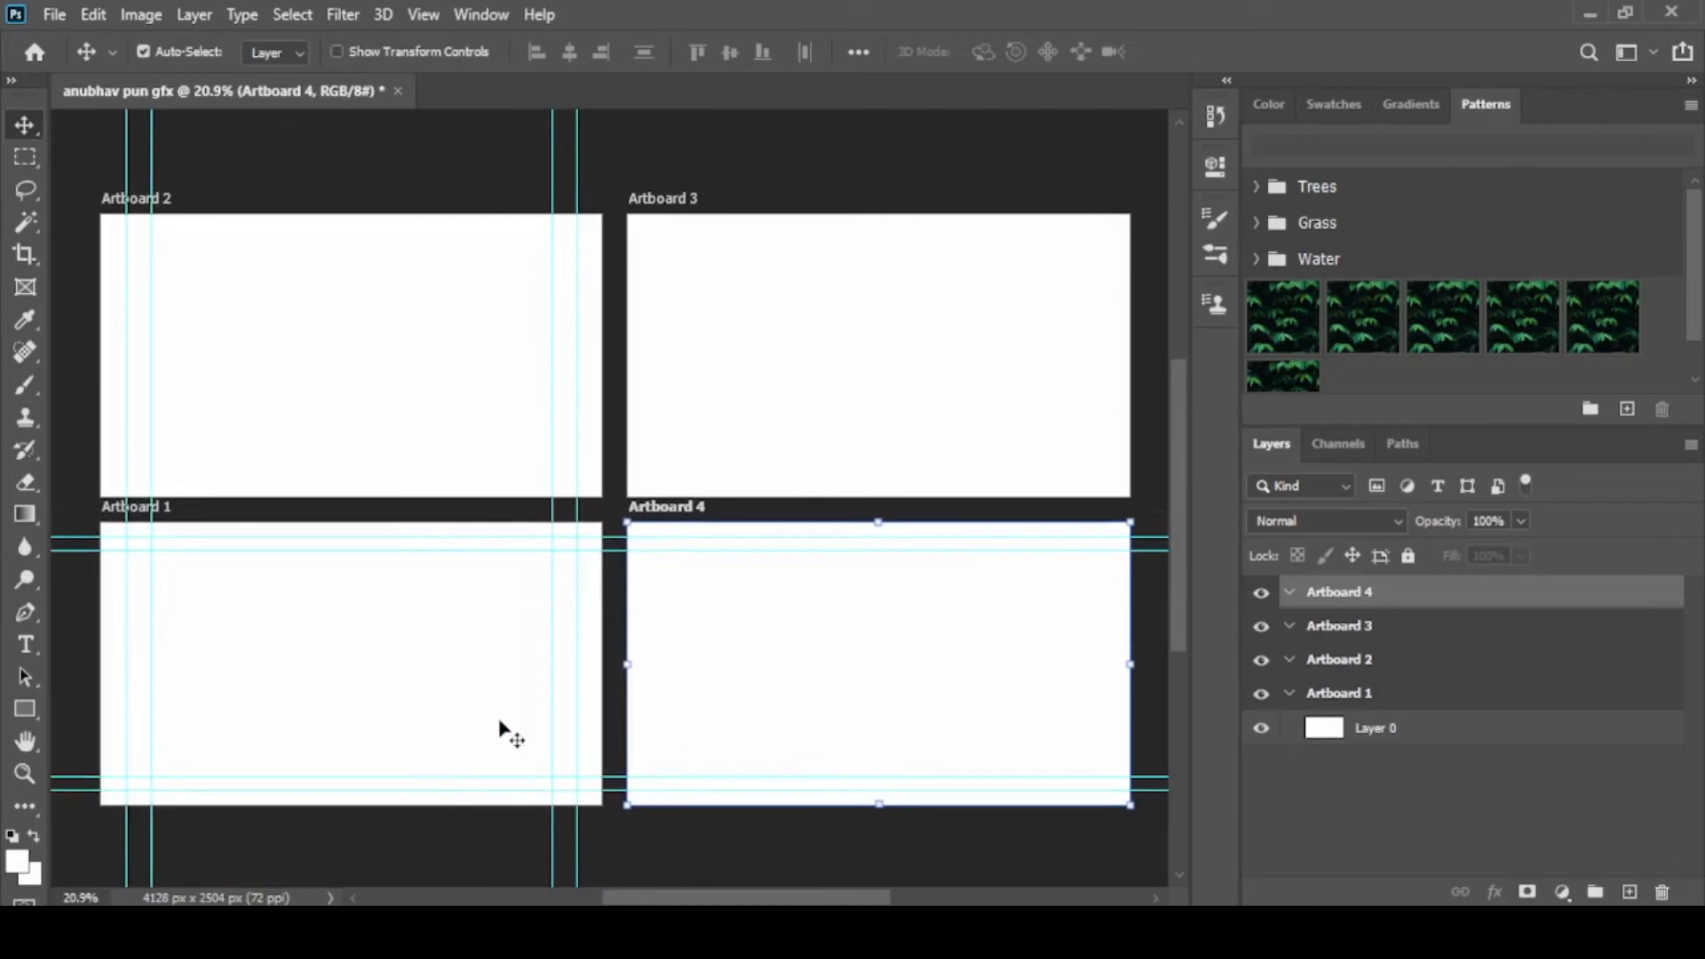
pyautogui.click(1384, 707)
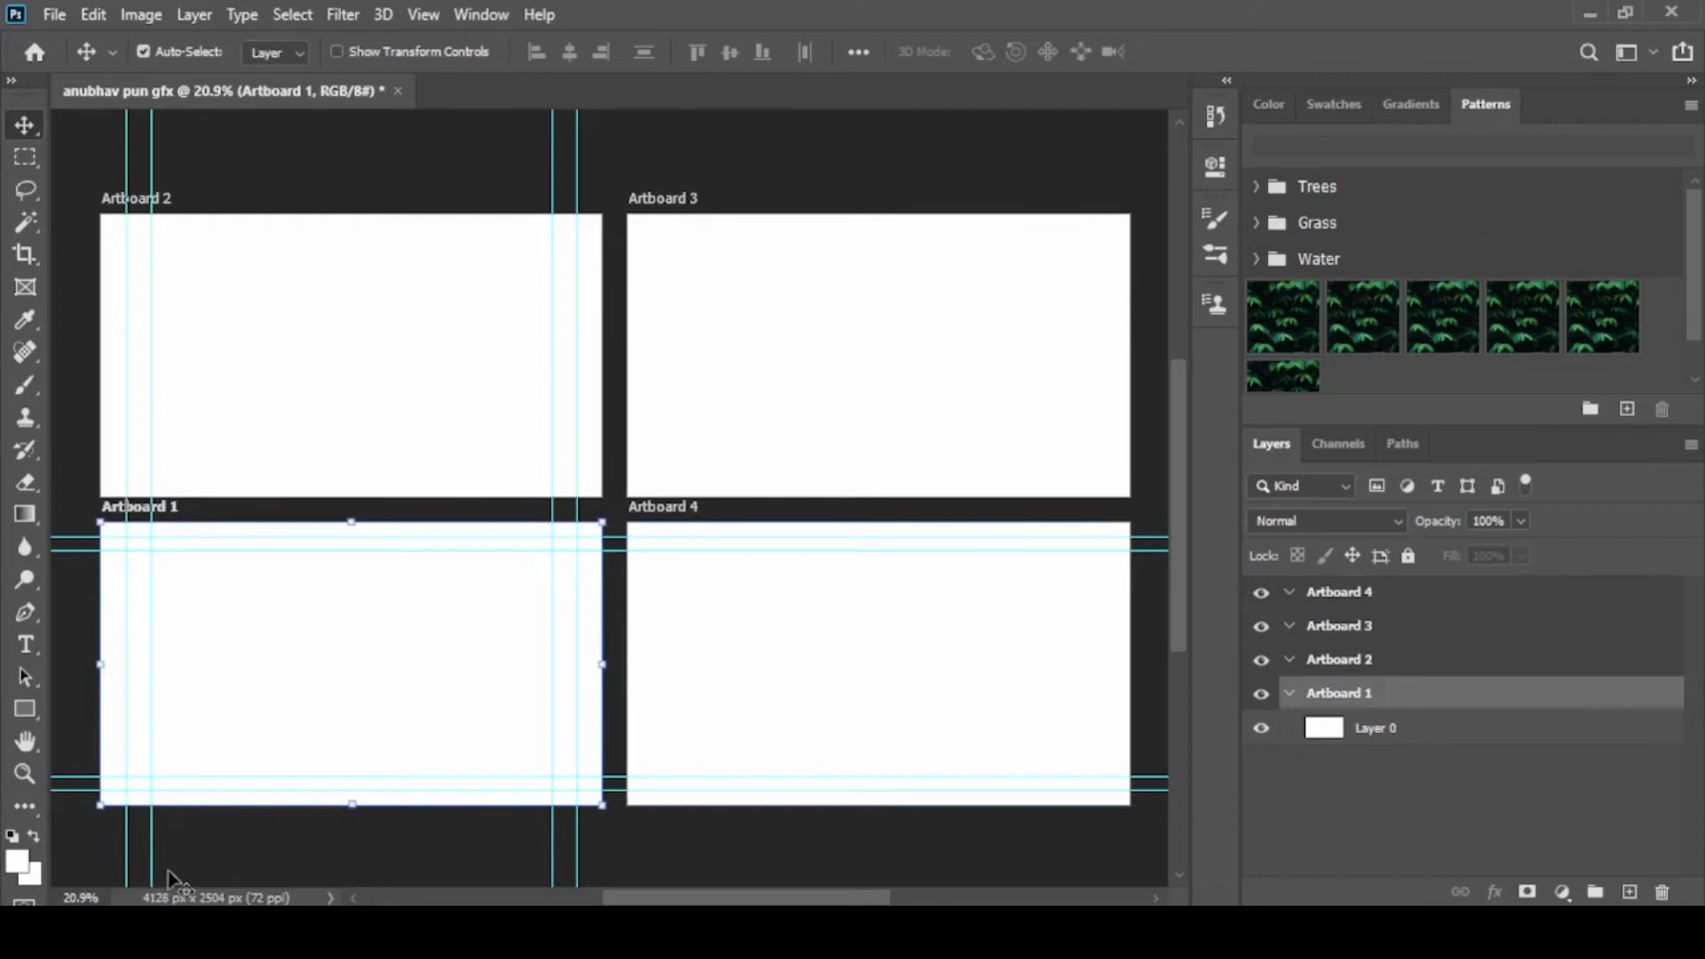
pyautogui.click(17, 859)
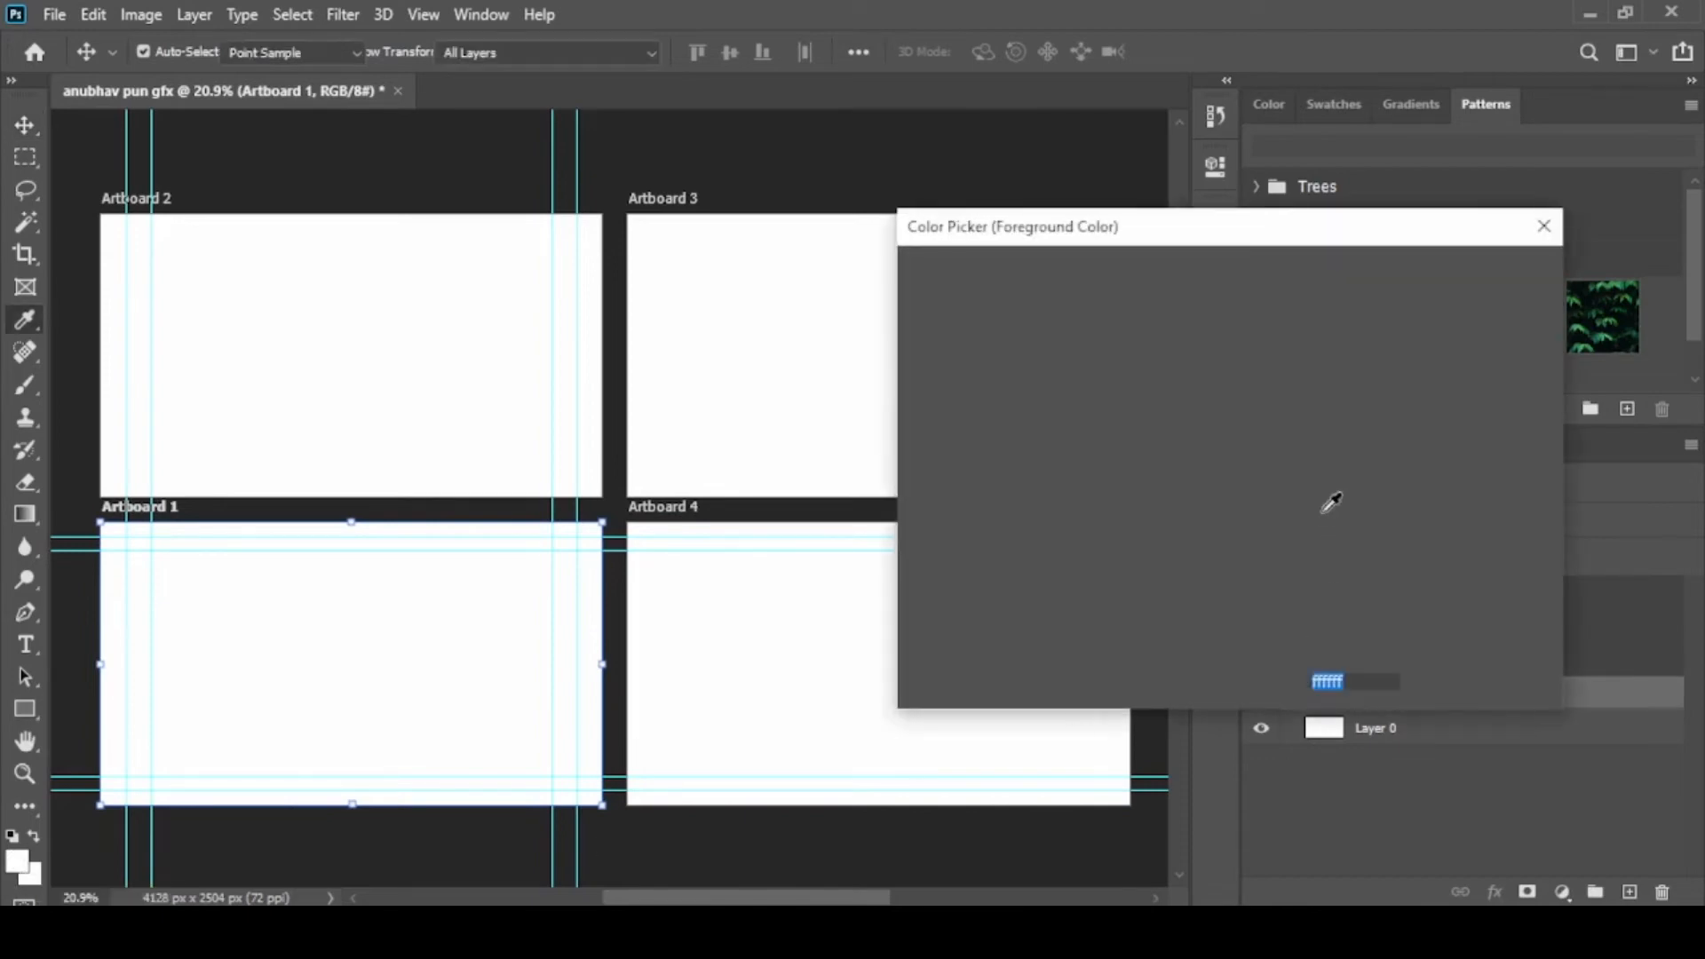
pyautogui.click(1265, 433)
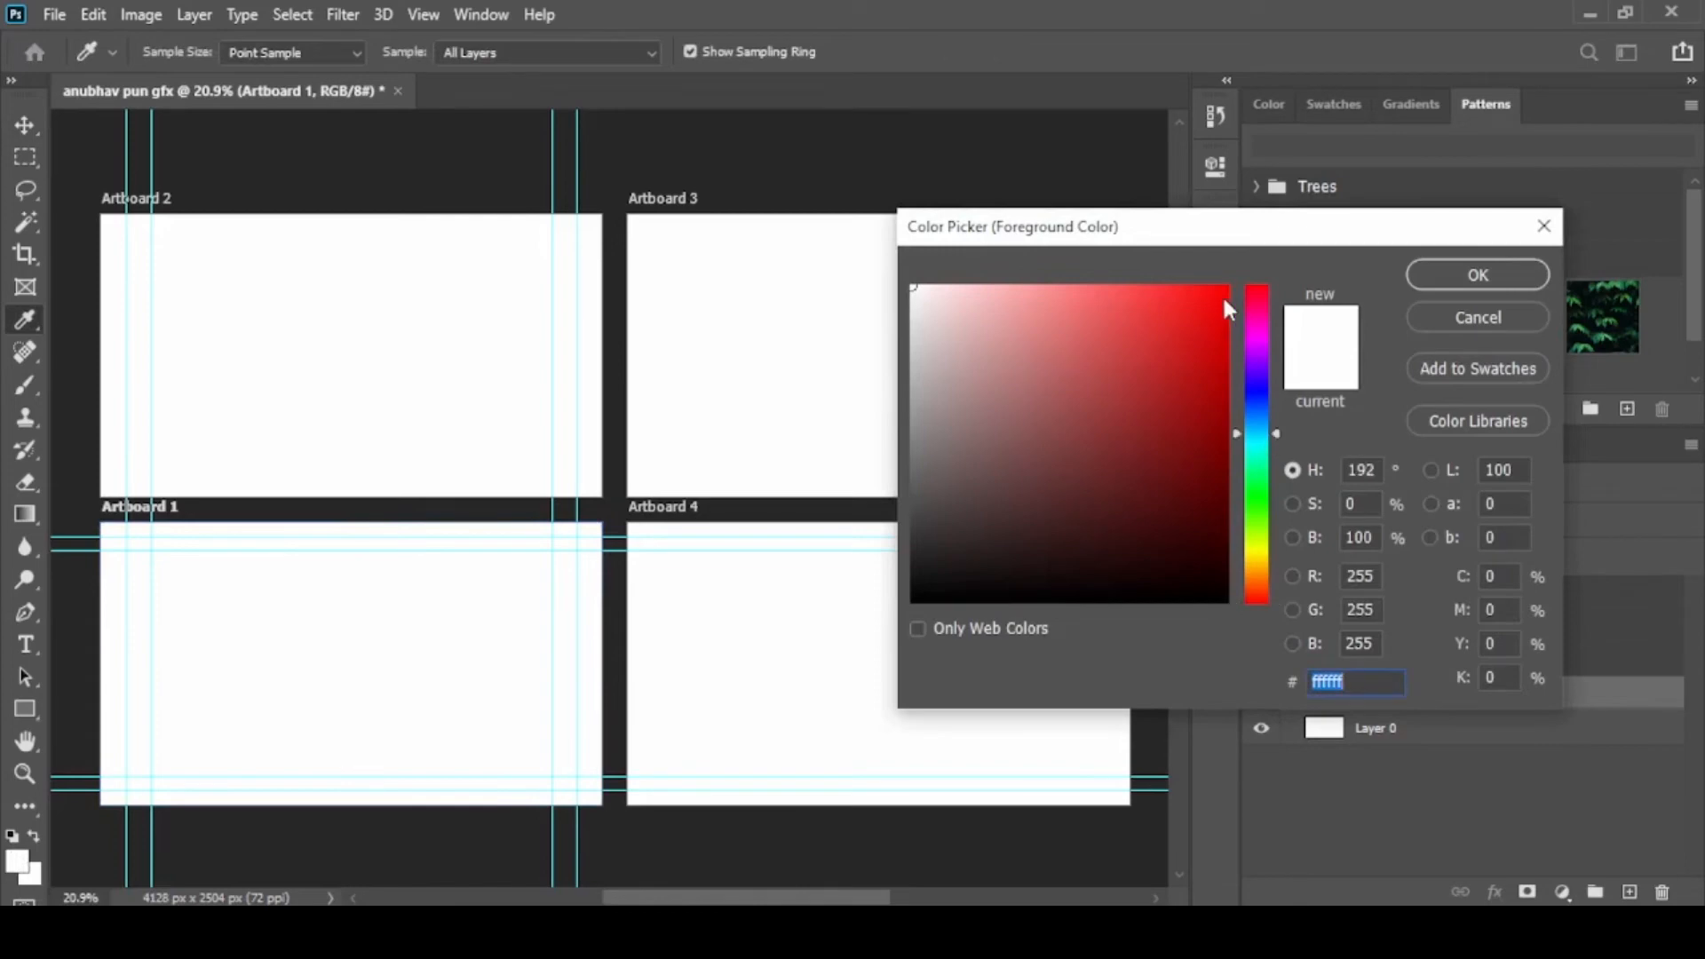
pyautogui.click(1220, 294)
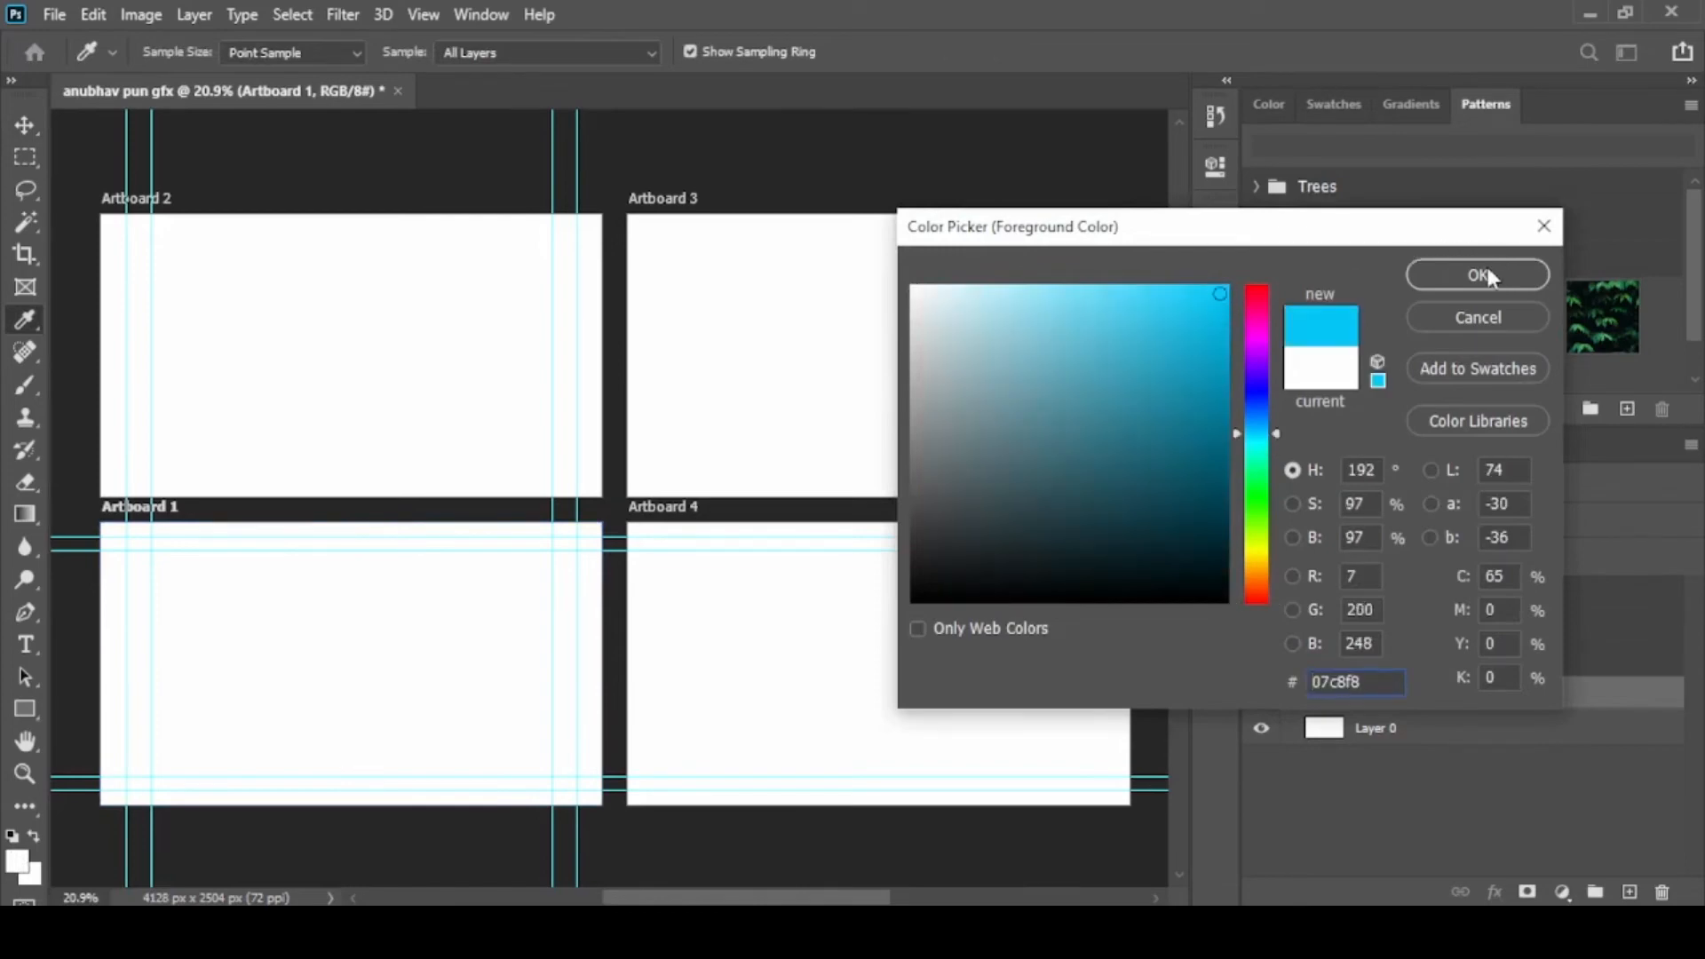
pyautogui.click(1478, 274)
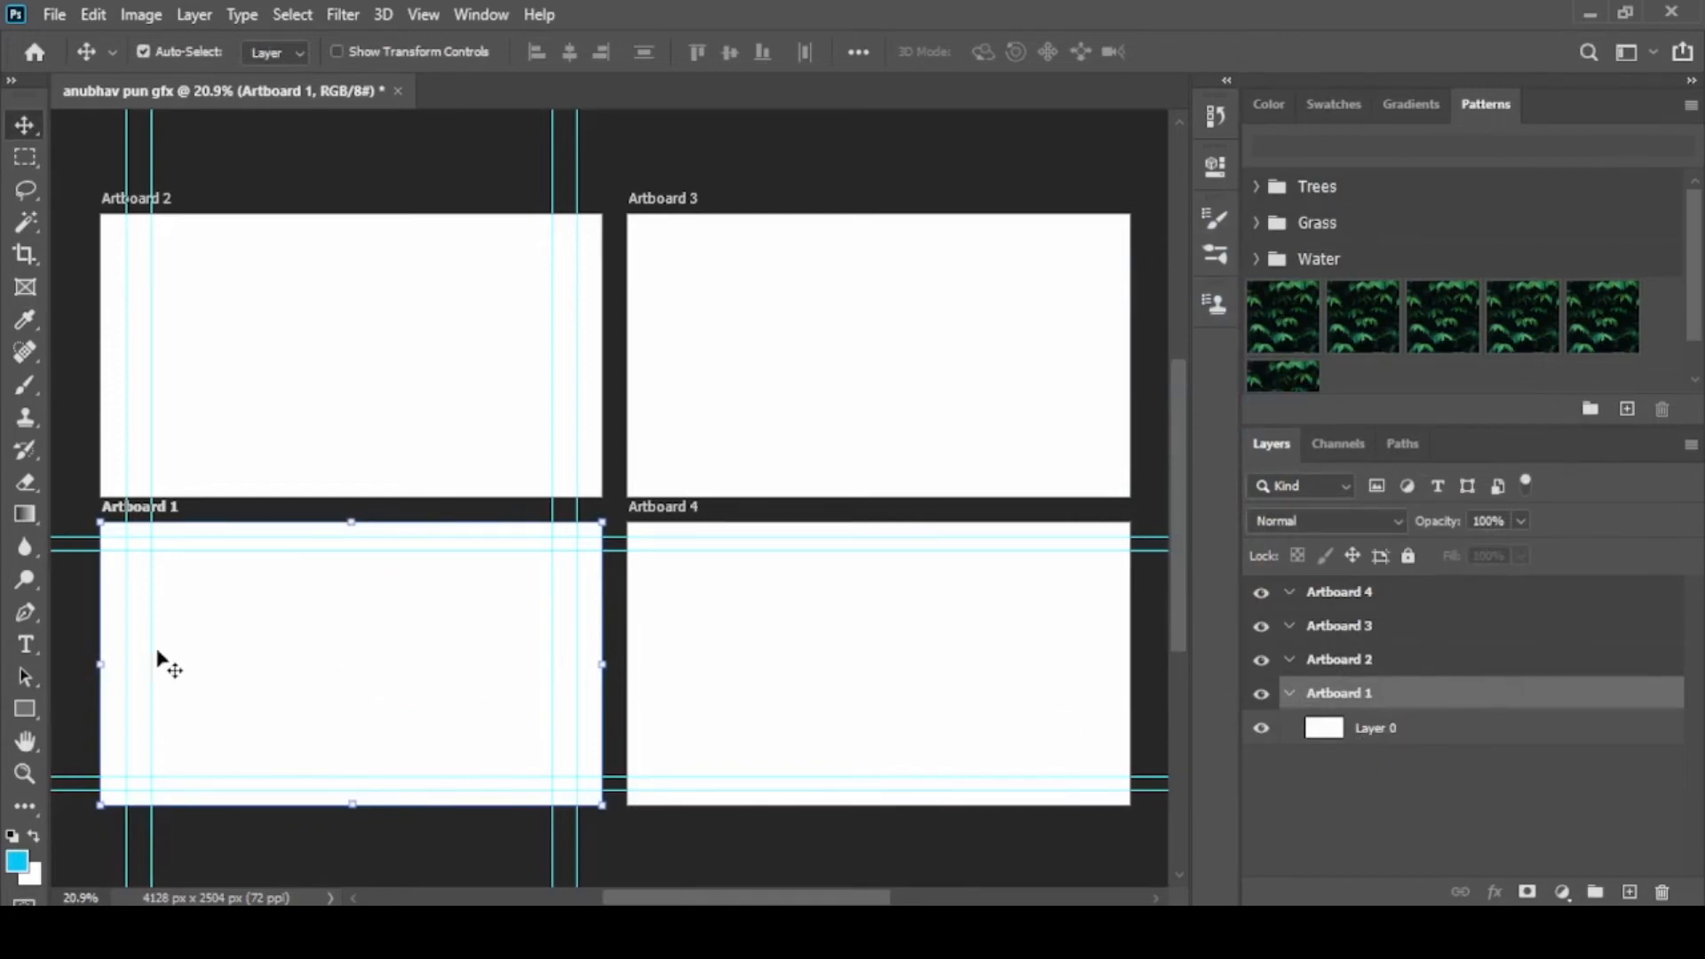
# Draw a blue rectangle about 1128 x 598 px inside Artboard 1, collapse its properties and return to the Move tool
pyautogui.click(29, 716)
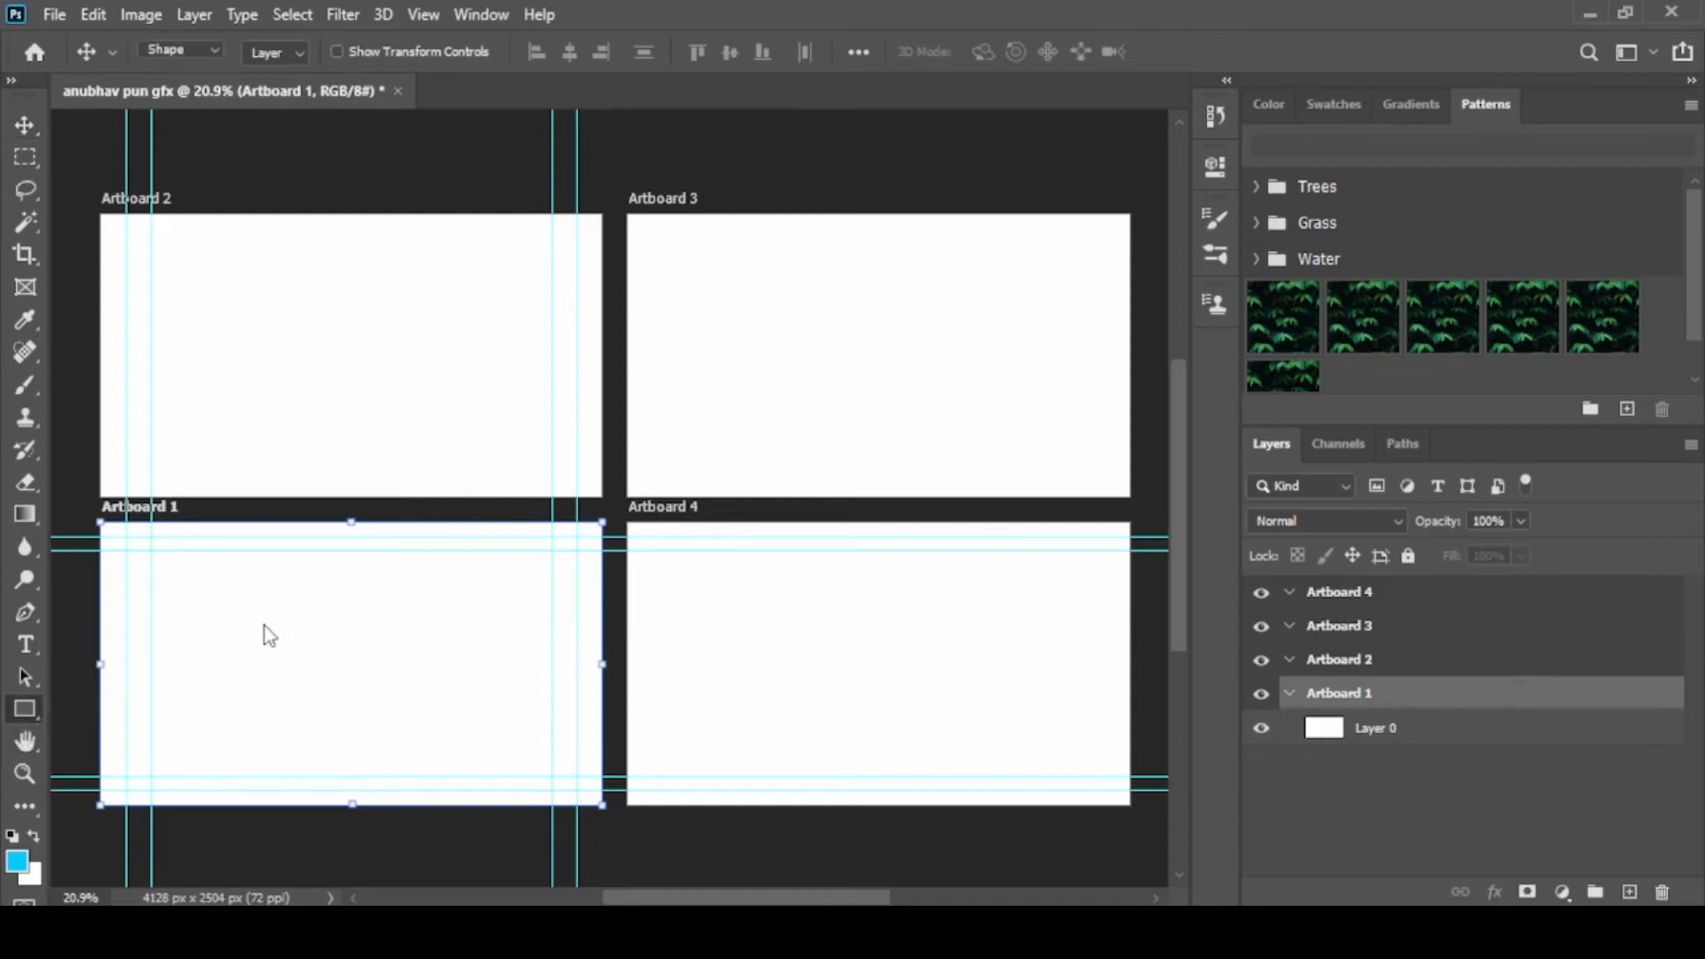
pyautogui.moveTo(182, 583); pyautogui.dragTo(476, 739)
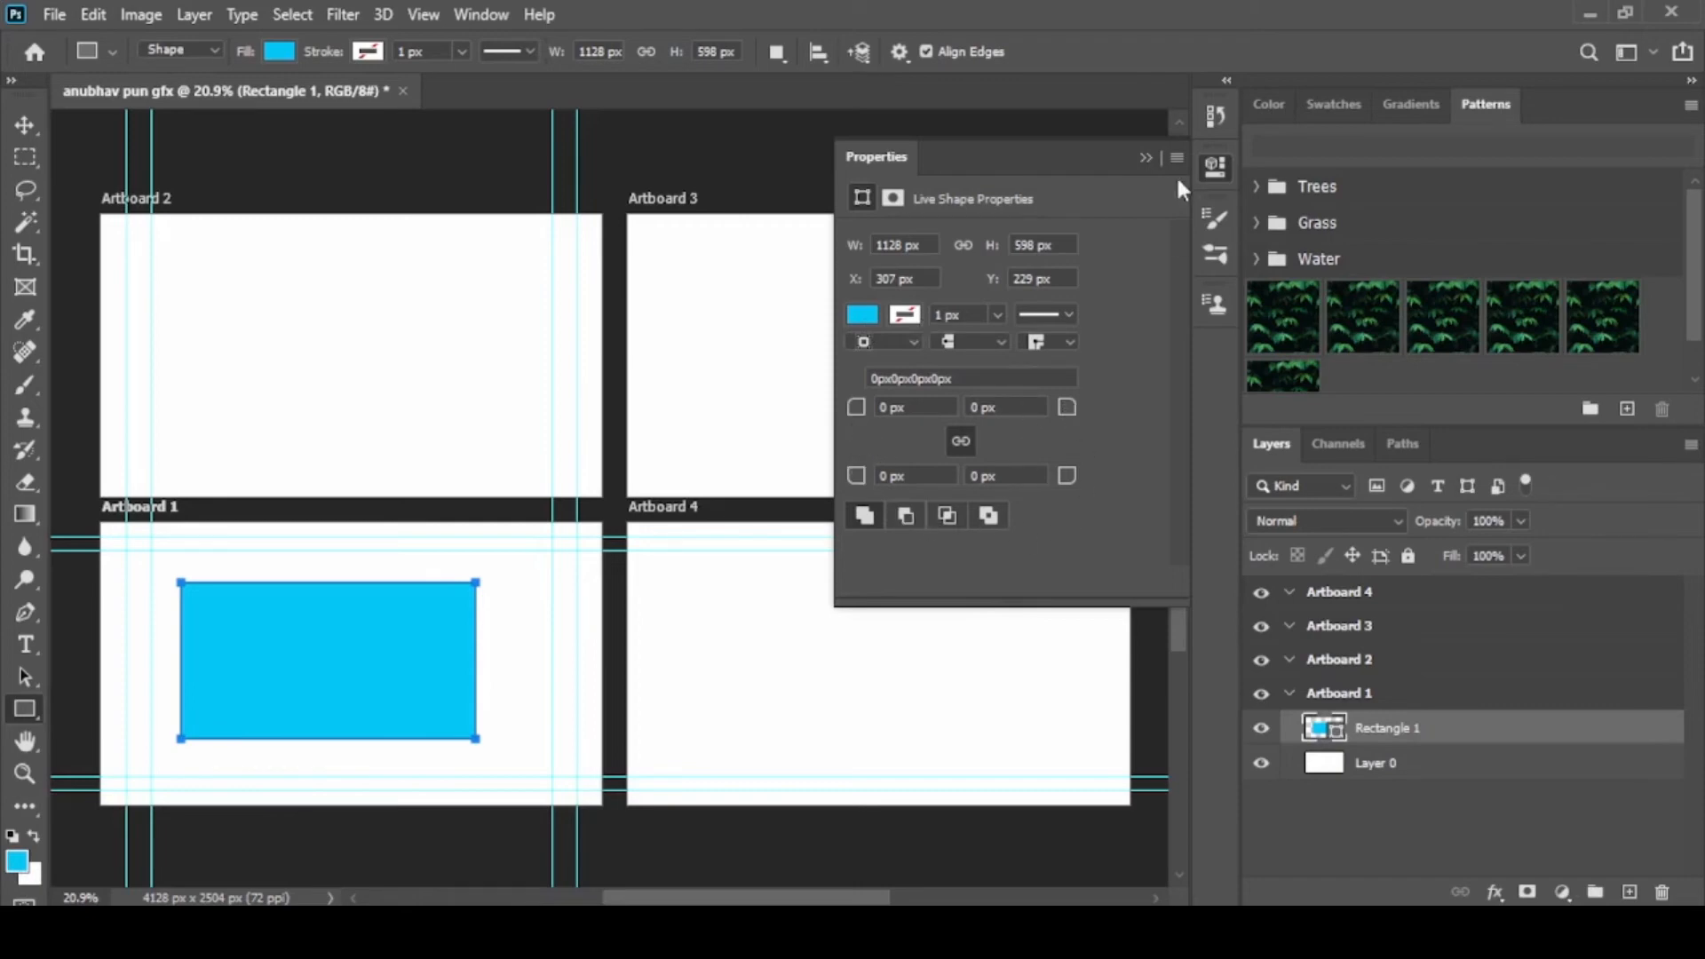
pyautogui.click(1151, 160)
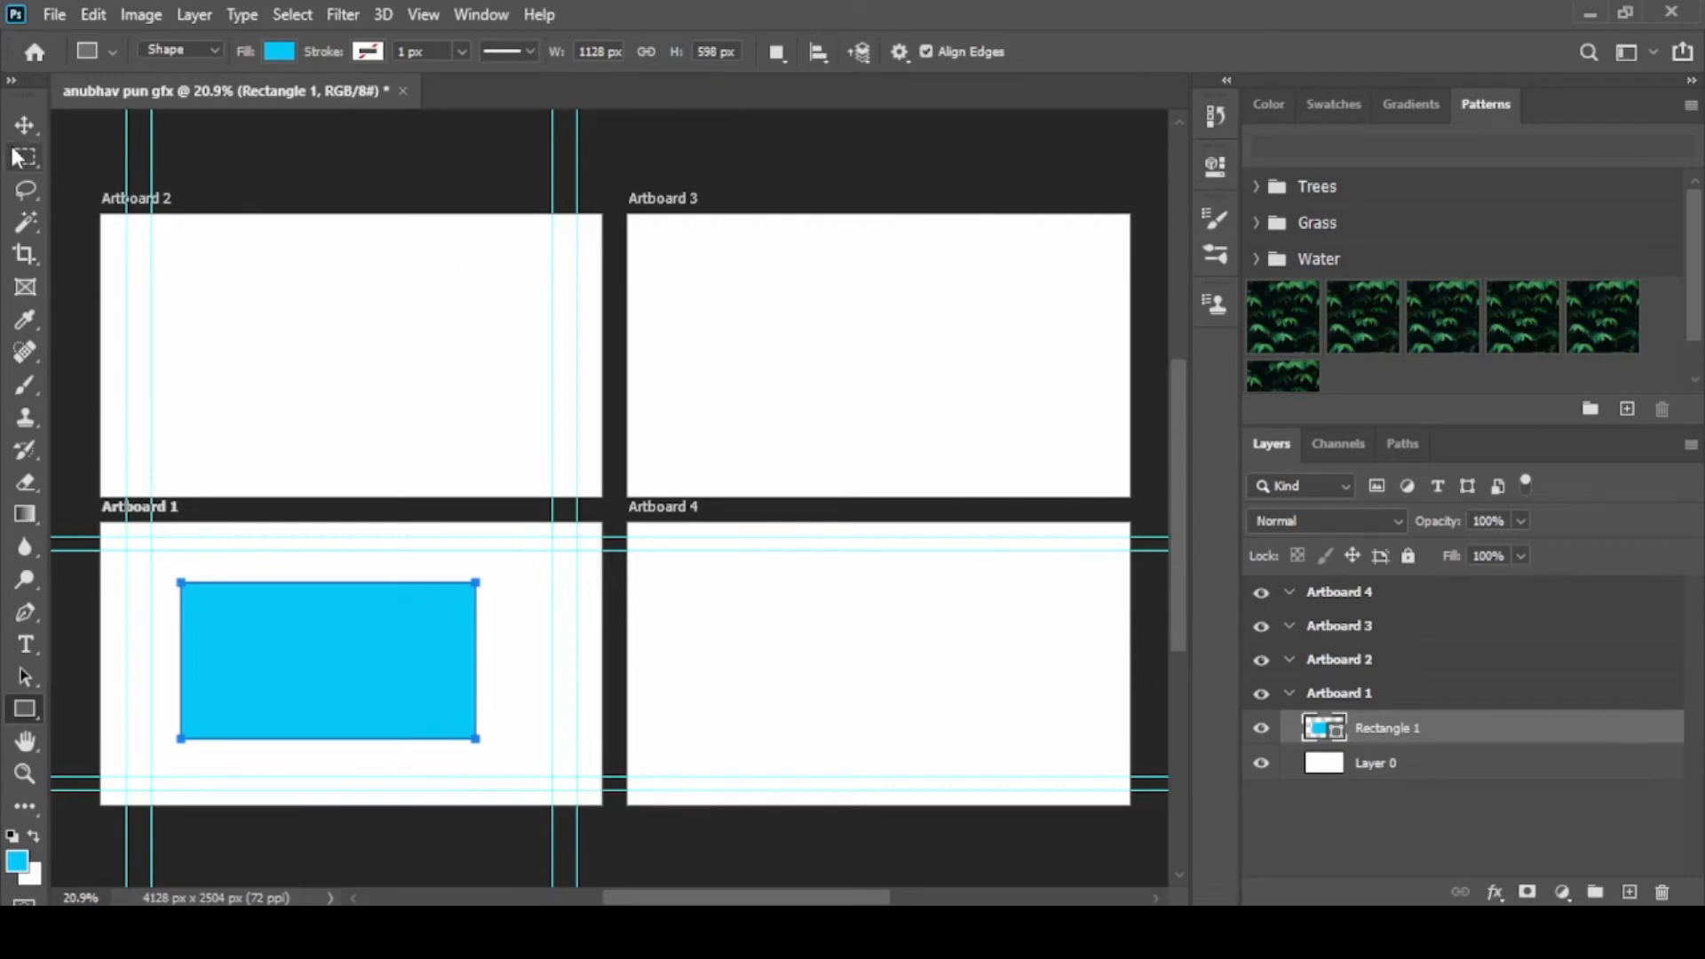
pyautogui.click(26, 122)
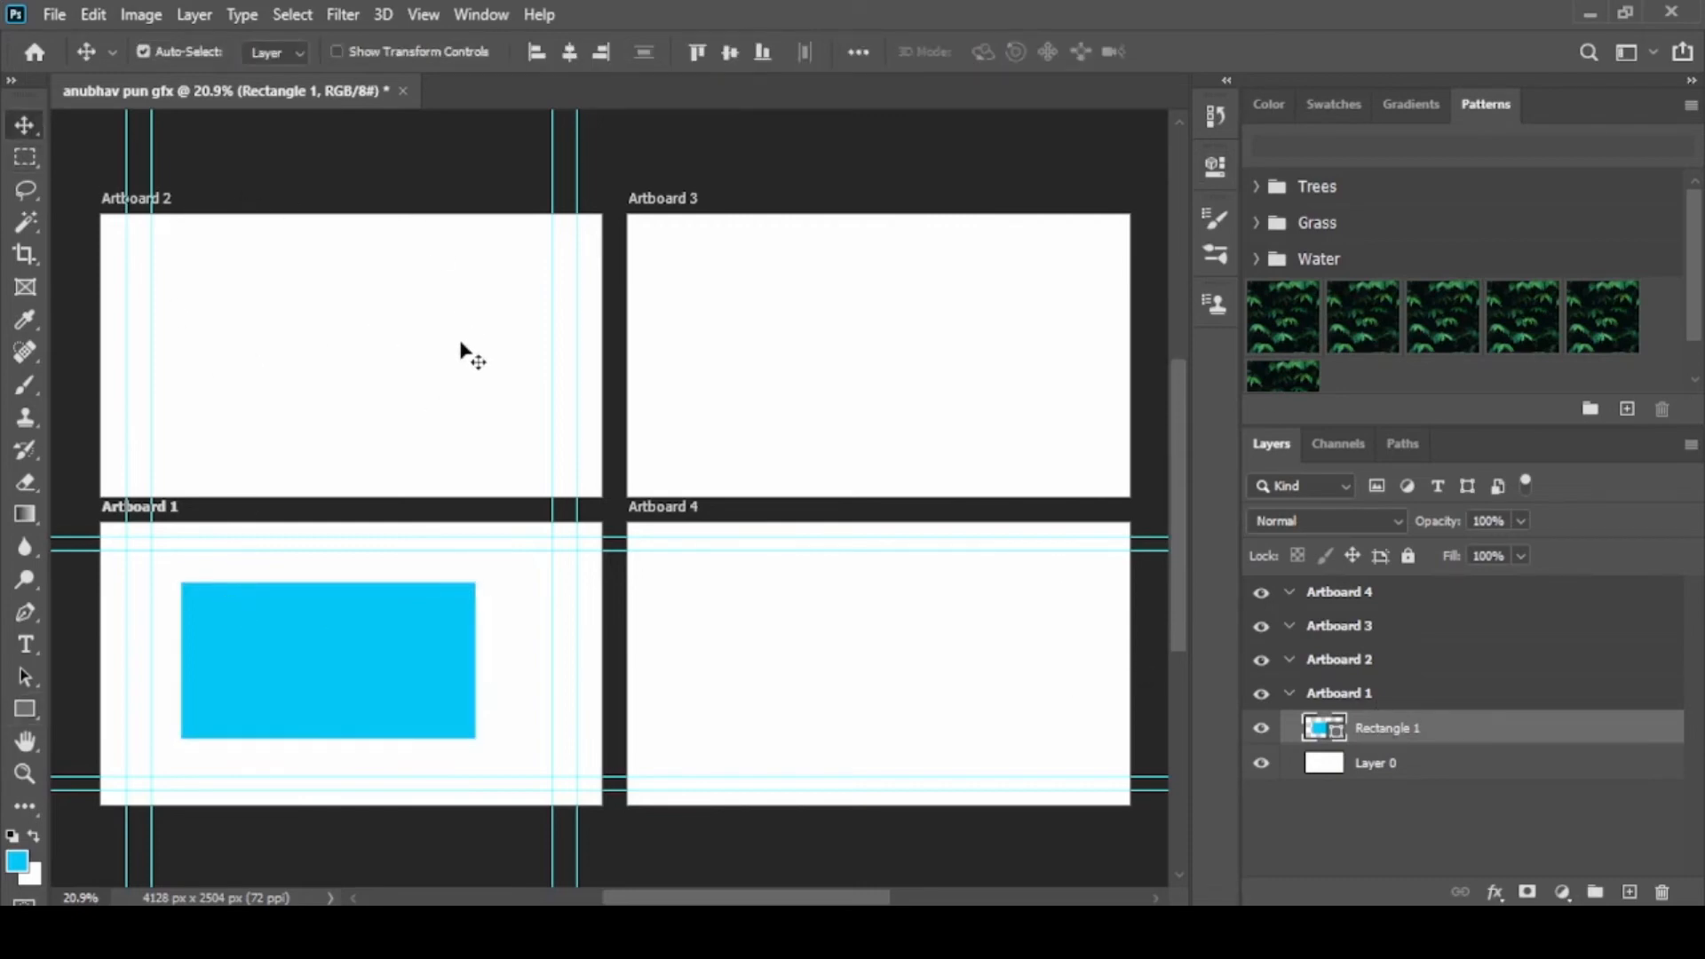
# Select Artboard 2 and set the foreground color to red f80432
pyautogui.click(1376, 663)
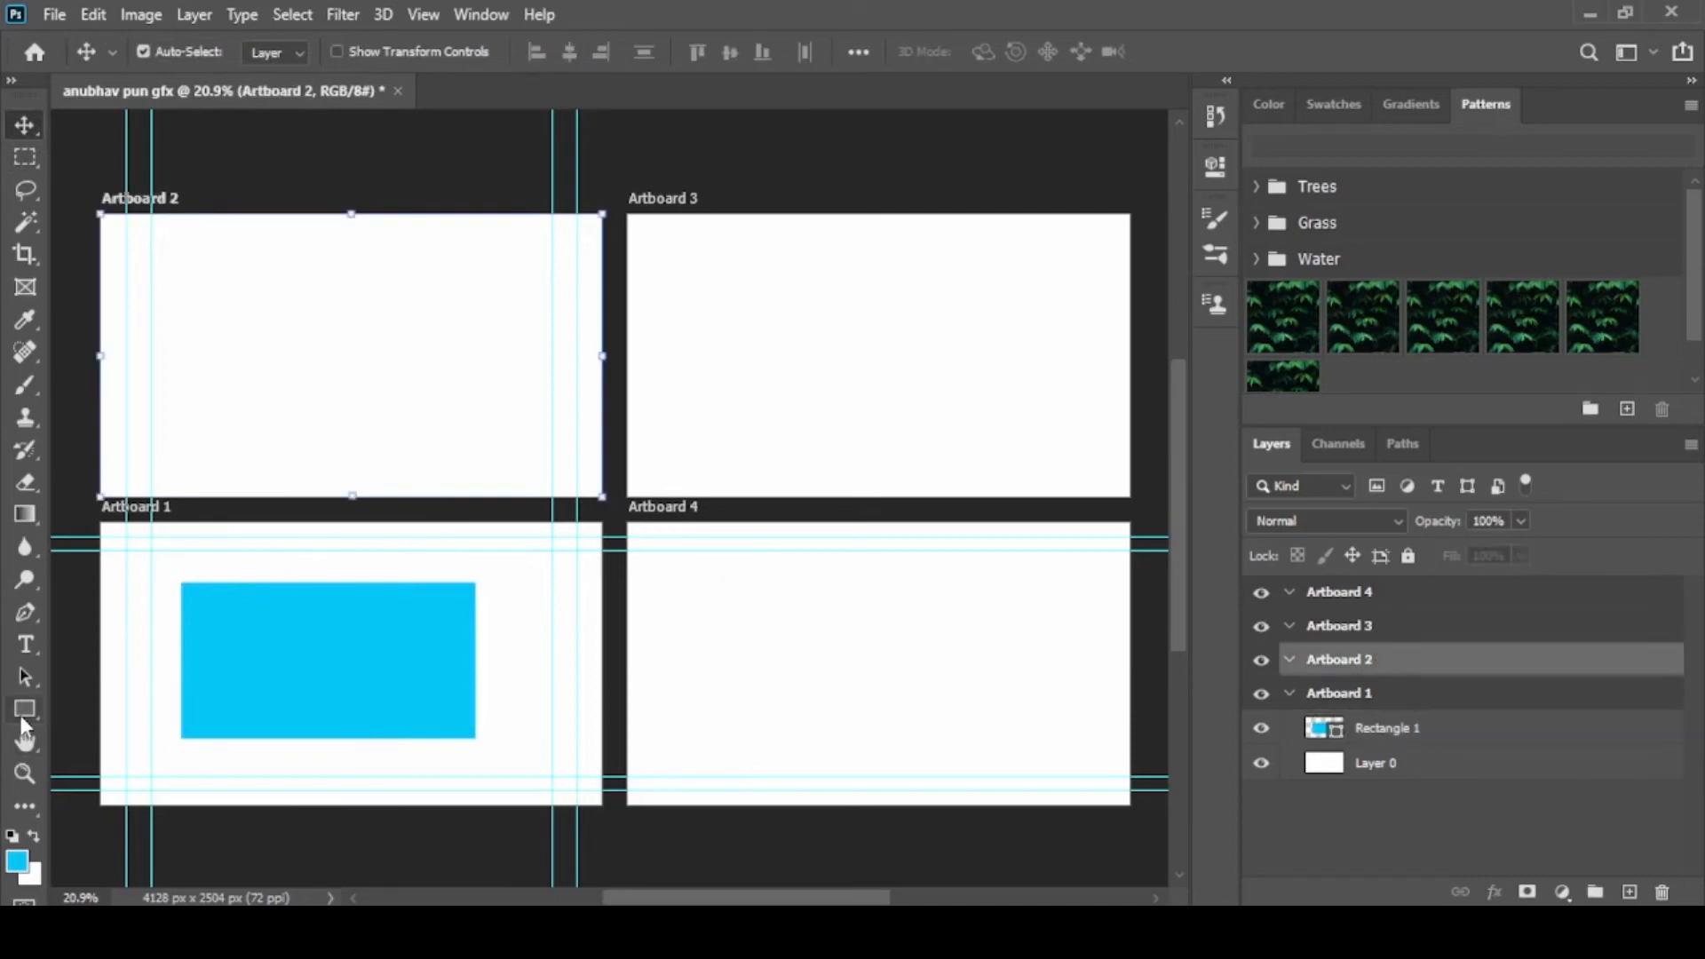
pyautogui.click(16, 863)
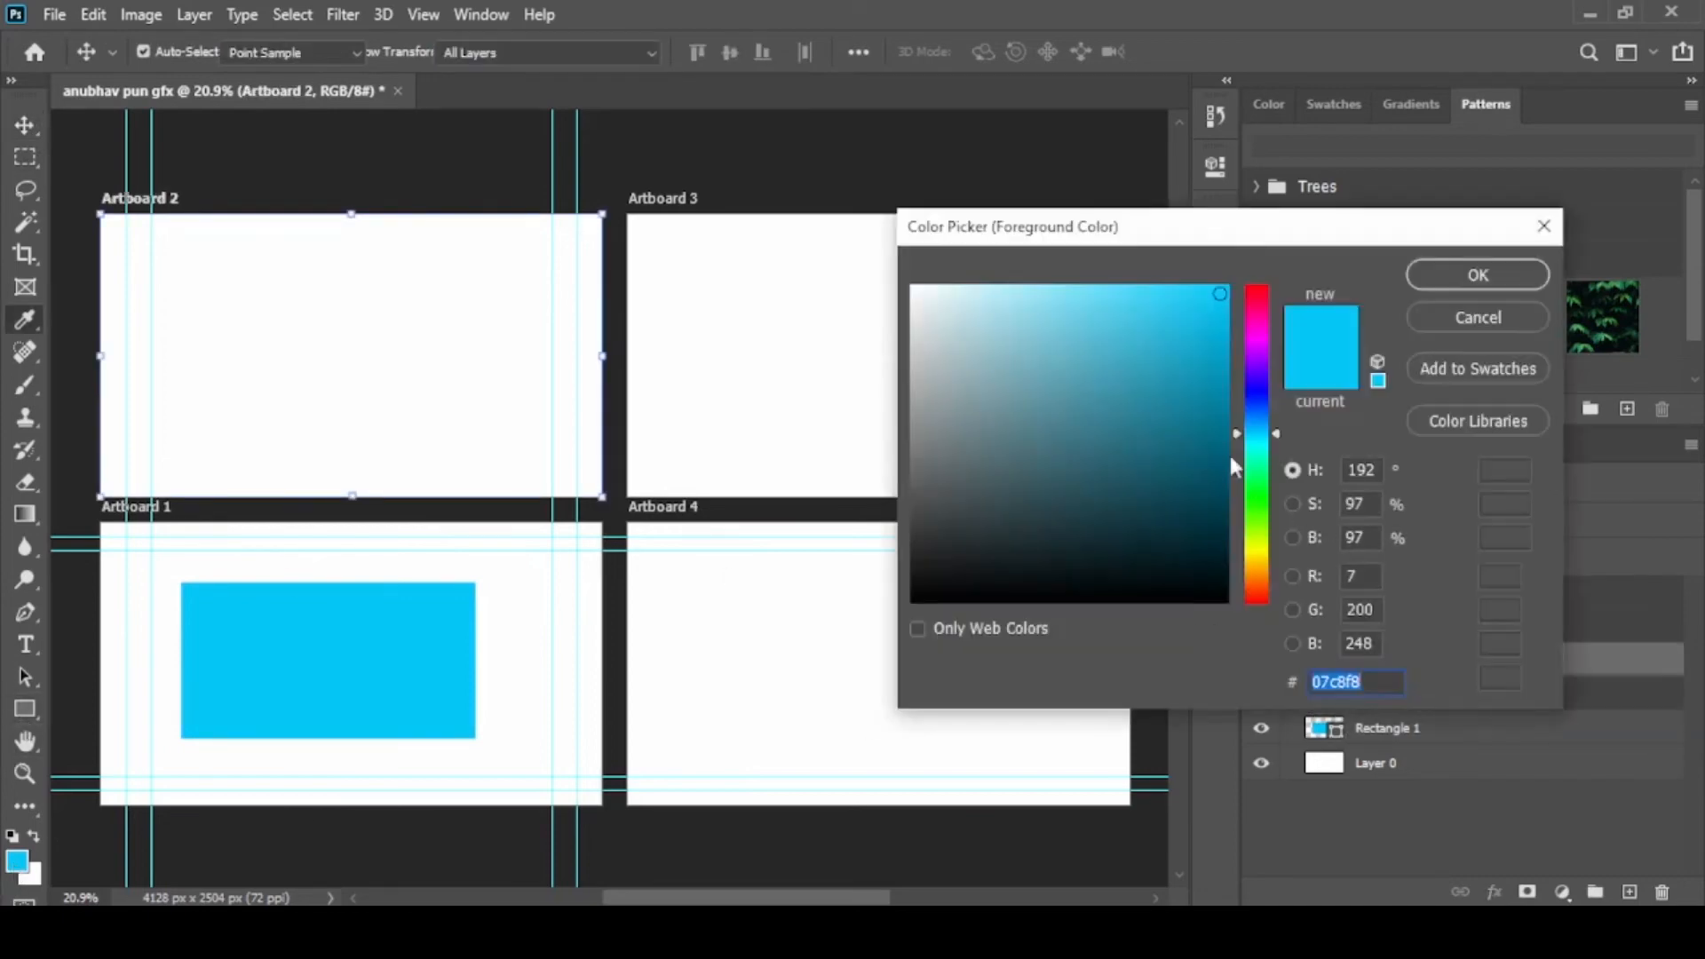
pyautogui.click(1257, 295)
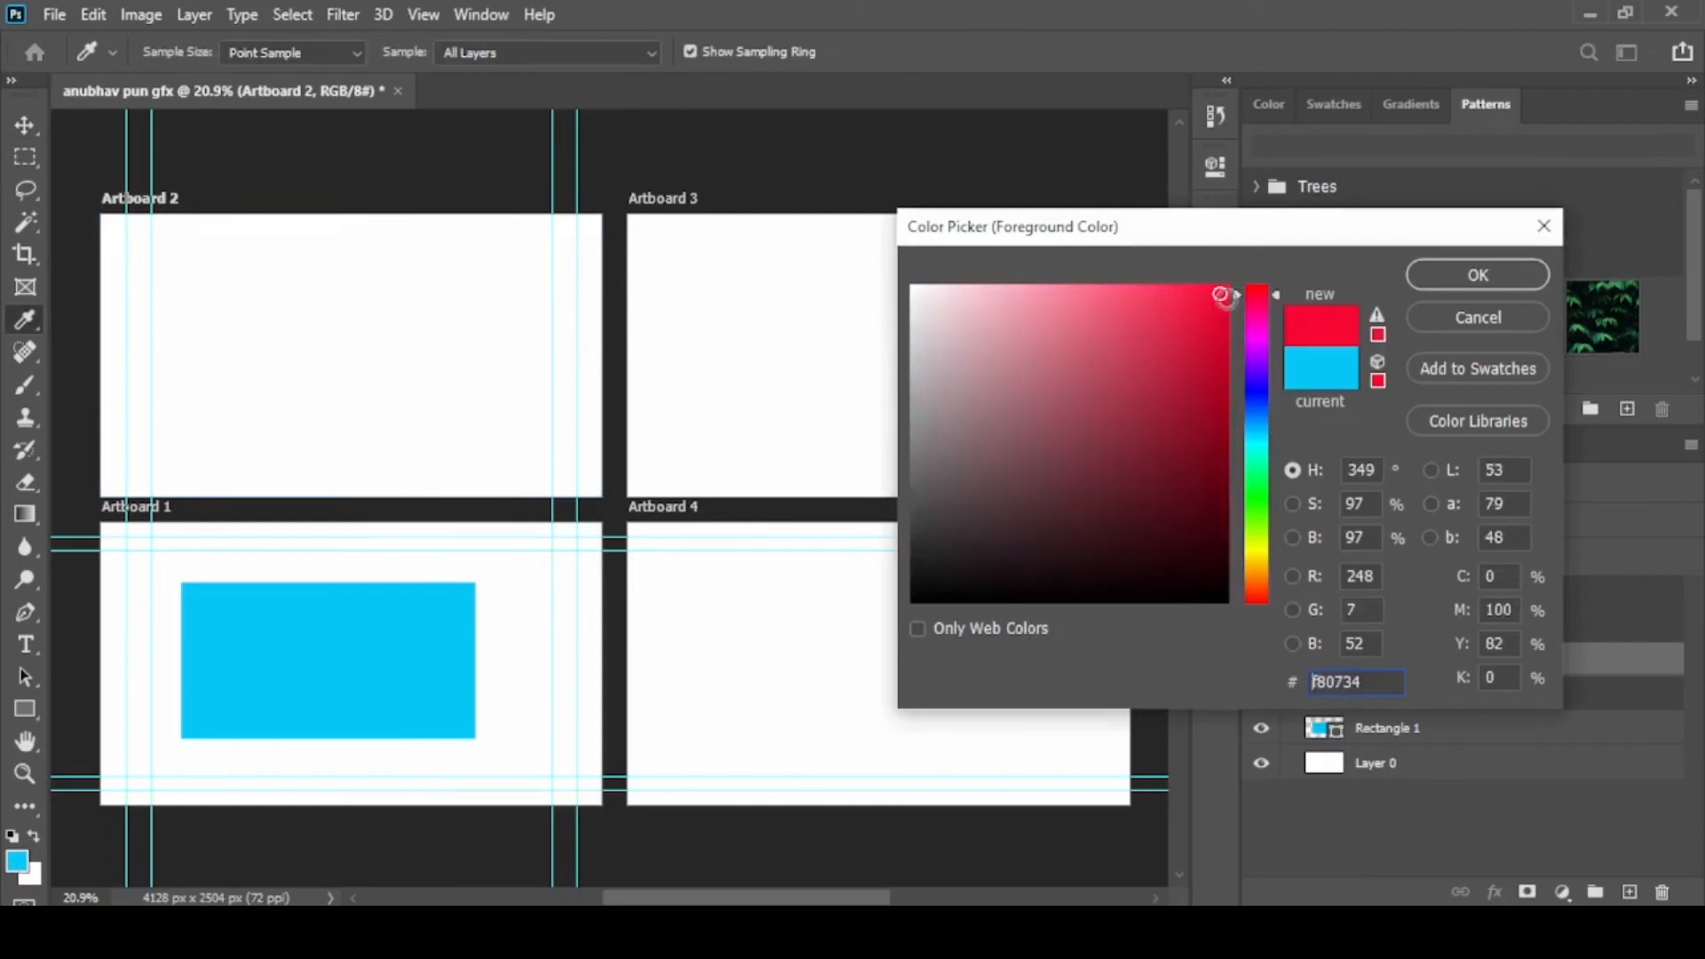
pyautogui.click(1478, 293)
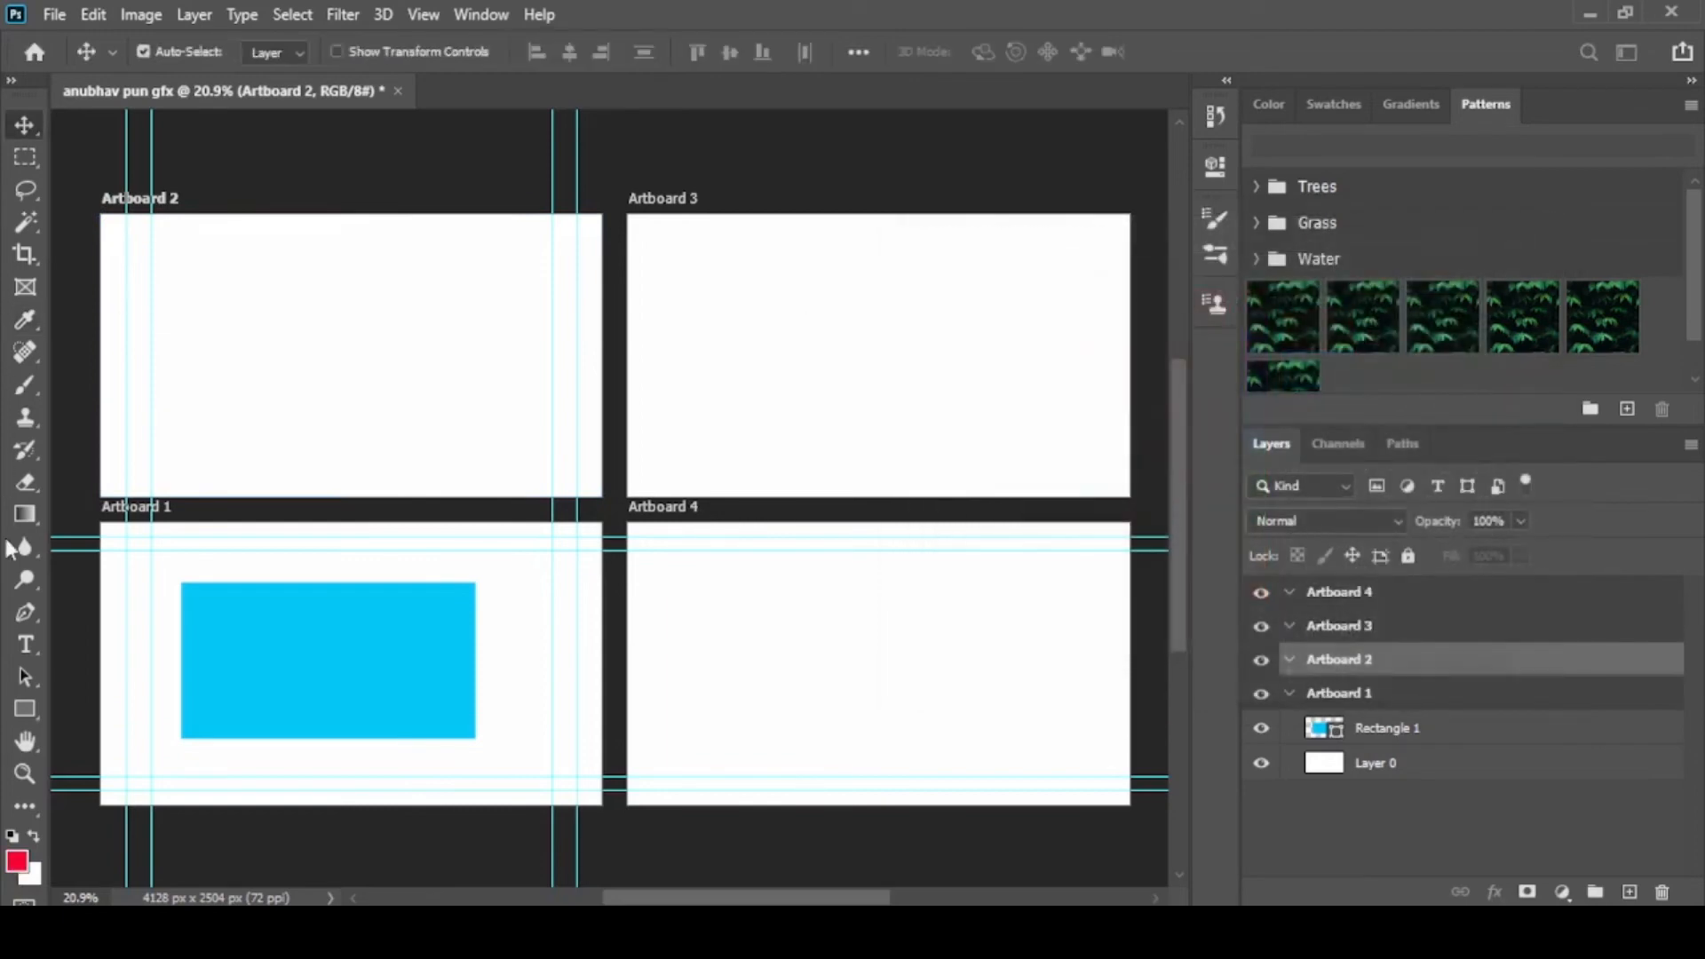
# Draw a red rounded rectangle about 1105 x 589 px with 30 px corners inside Artboard 2 and return to the Move tool
pyautogui.click(21, 706)
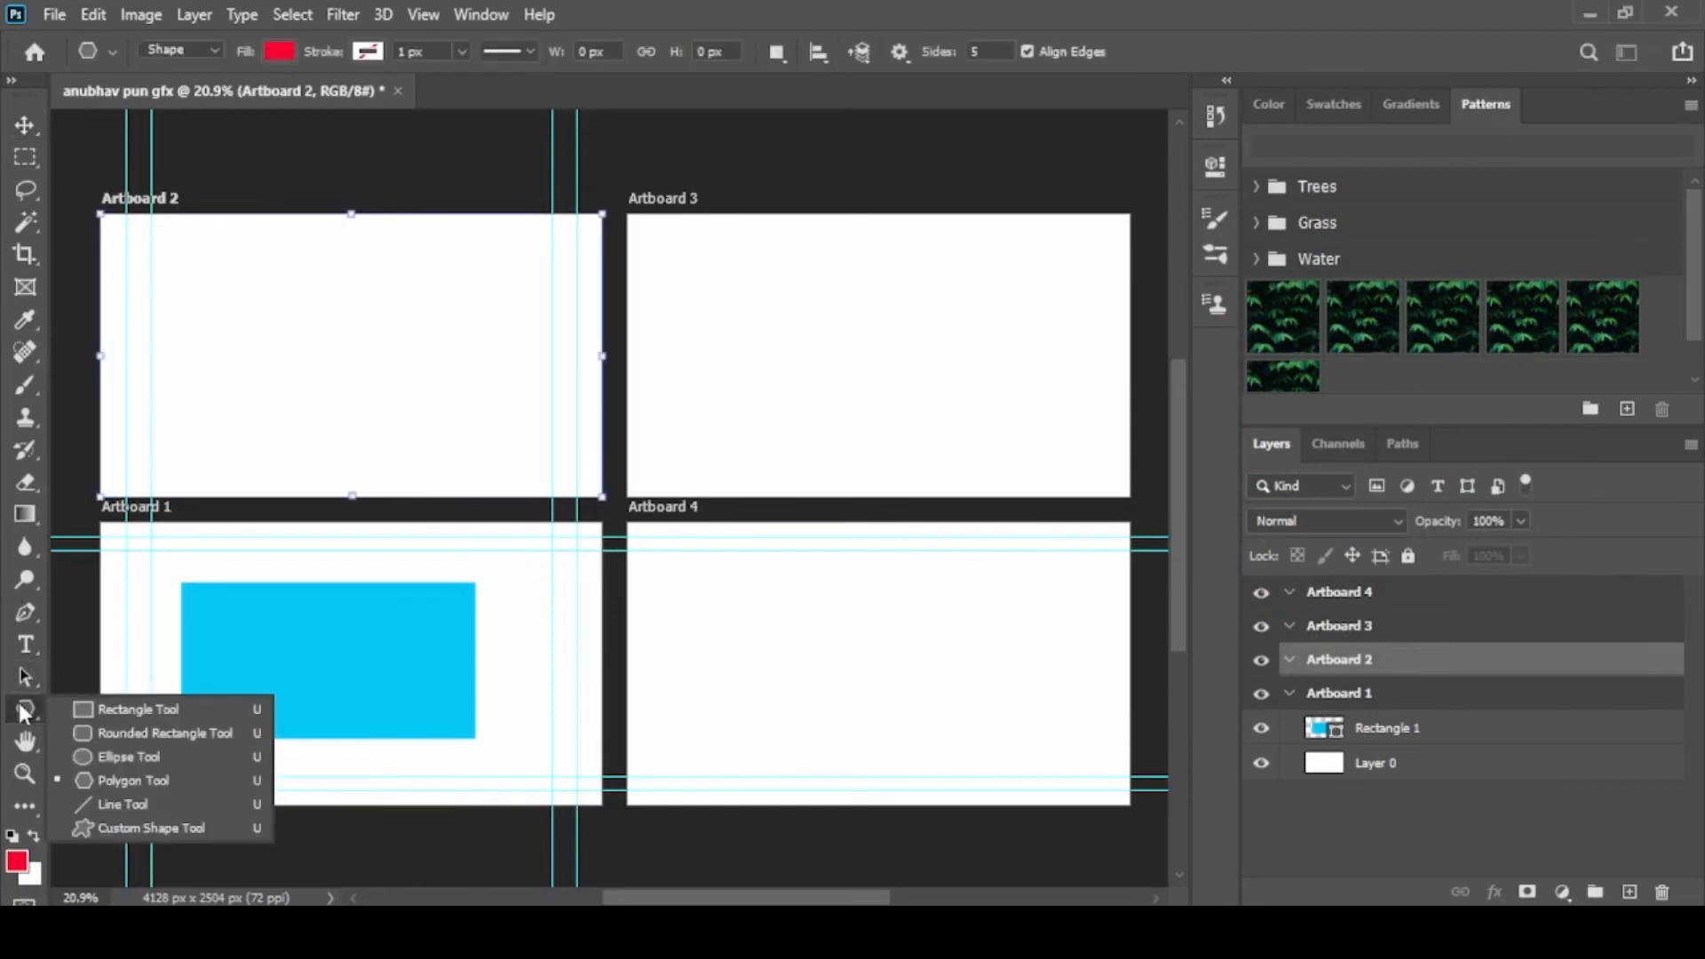
pyautogui.click(135, 734)
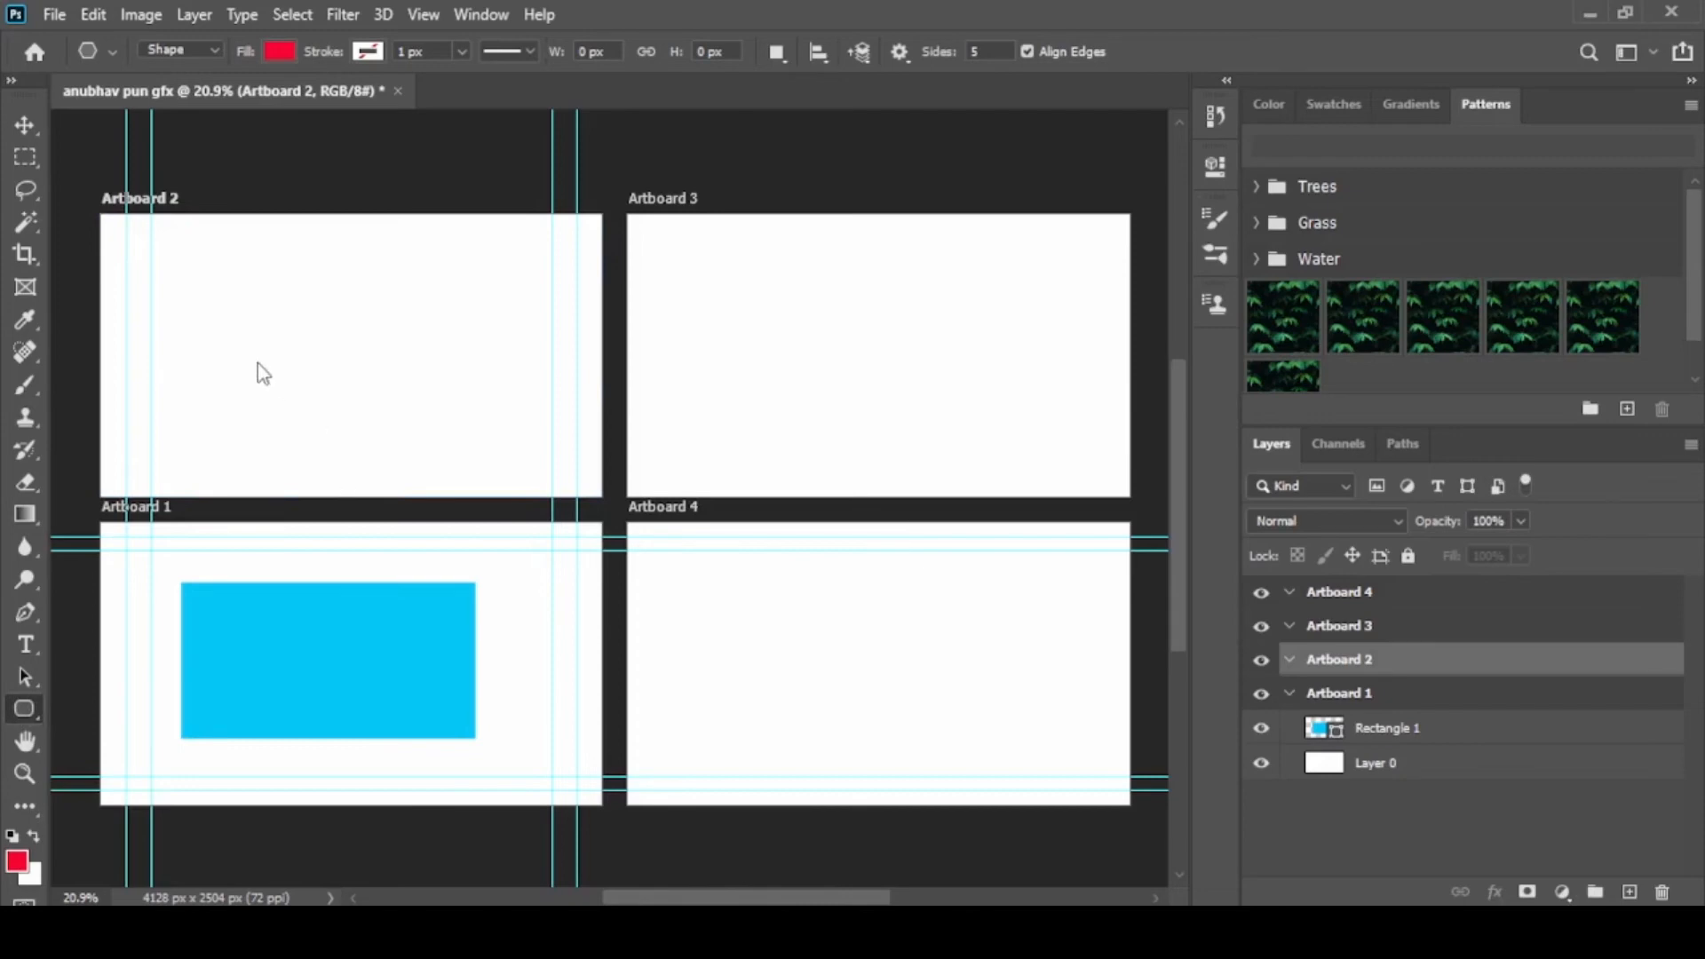
pyautogui.moveTo(189, 269); pyautogui.dragTo(478, 423)
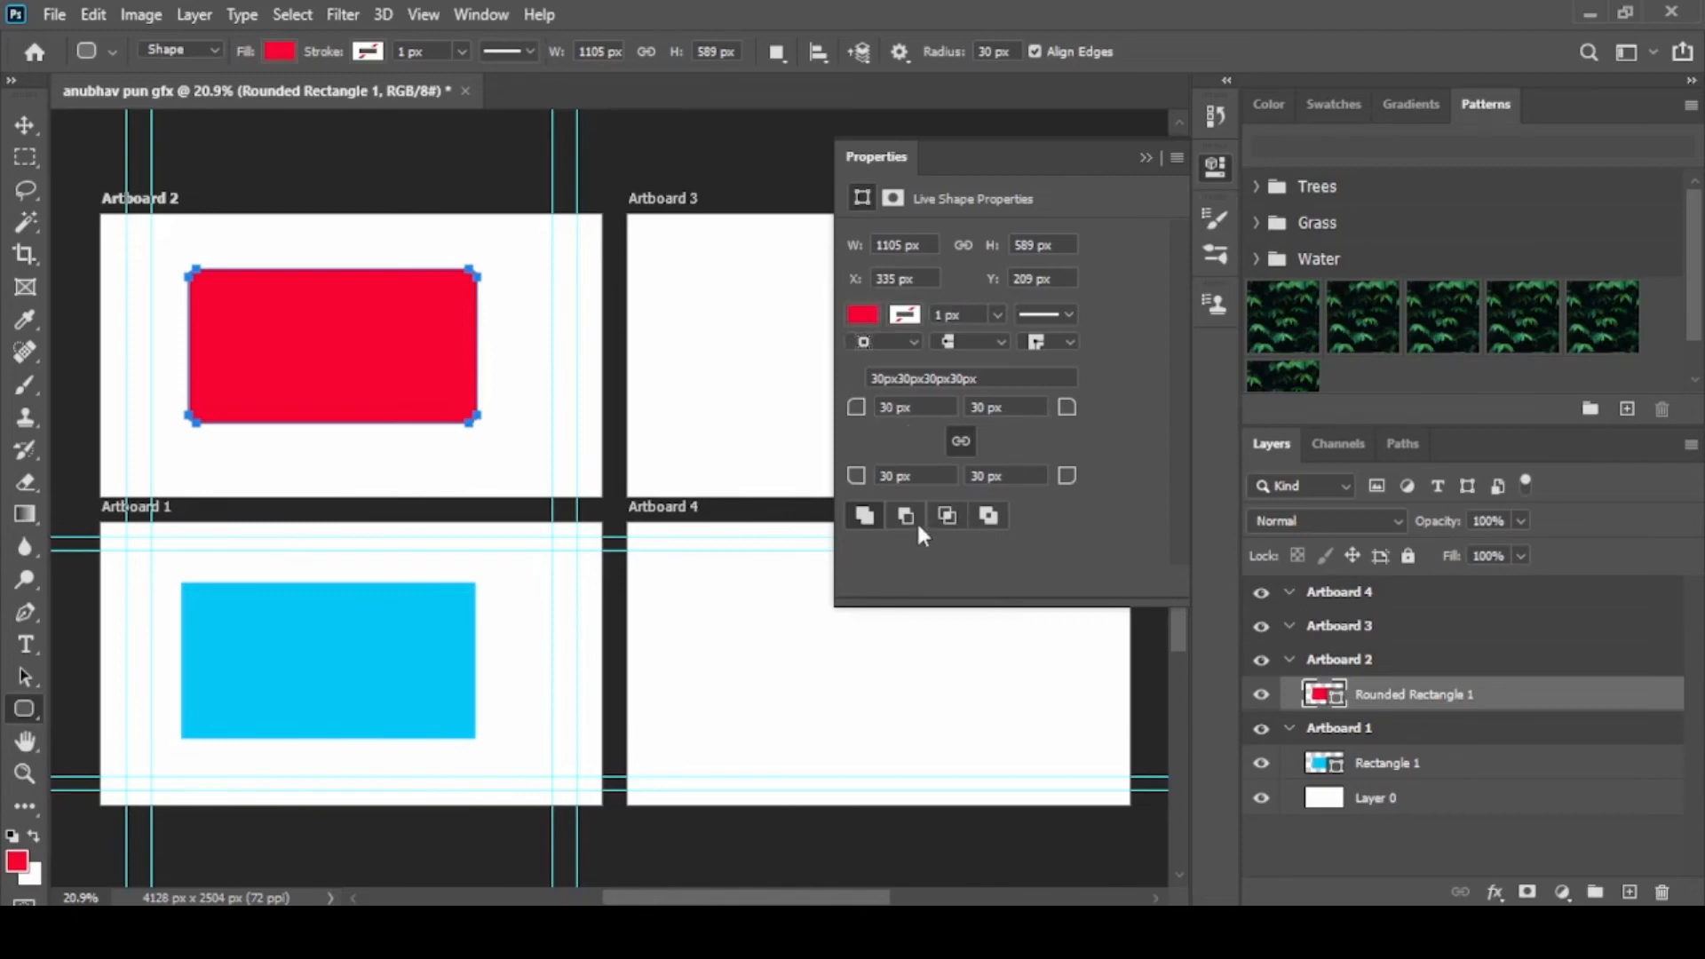
pyautogui.scroll(3, 167, 264)
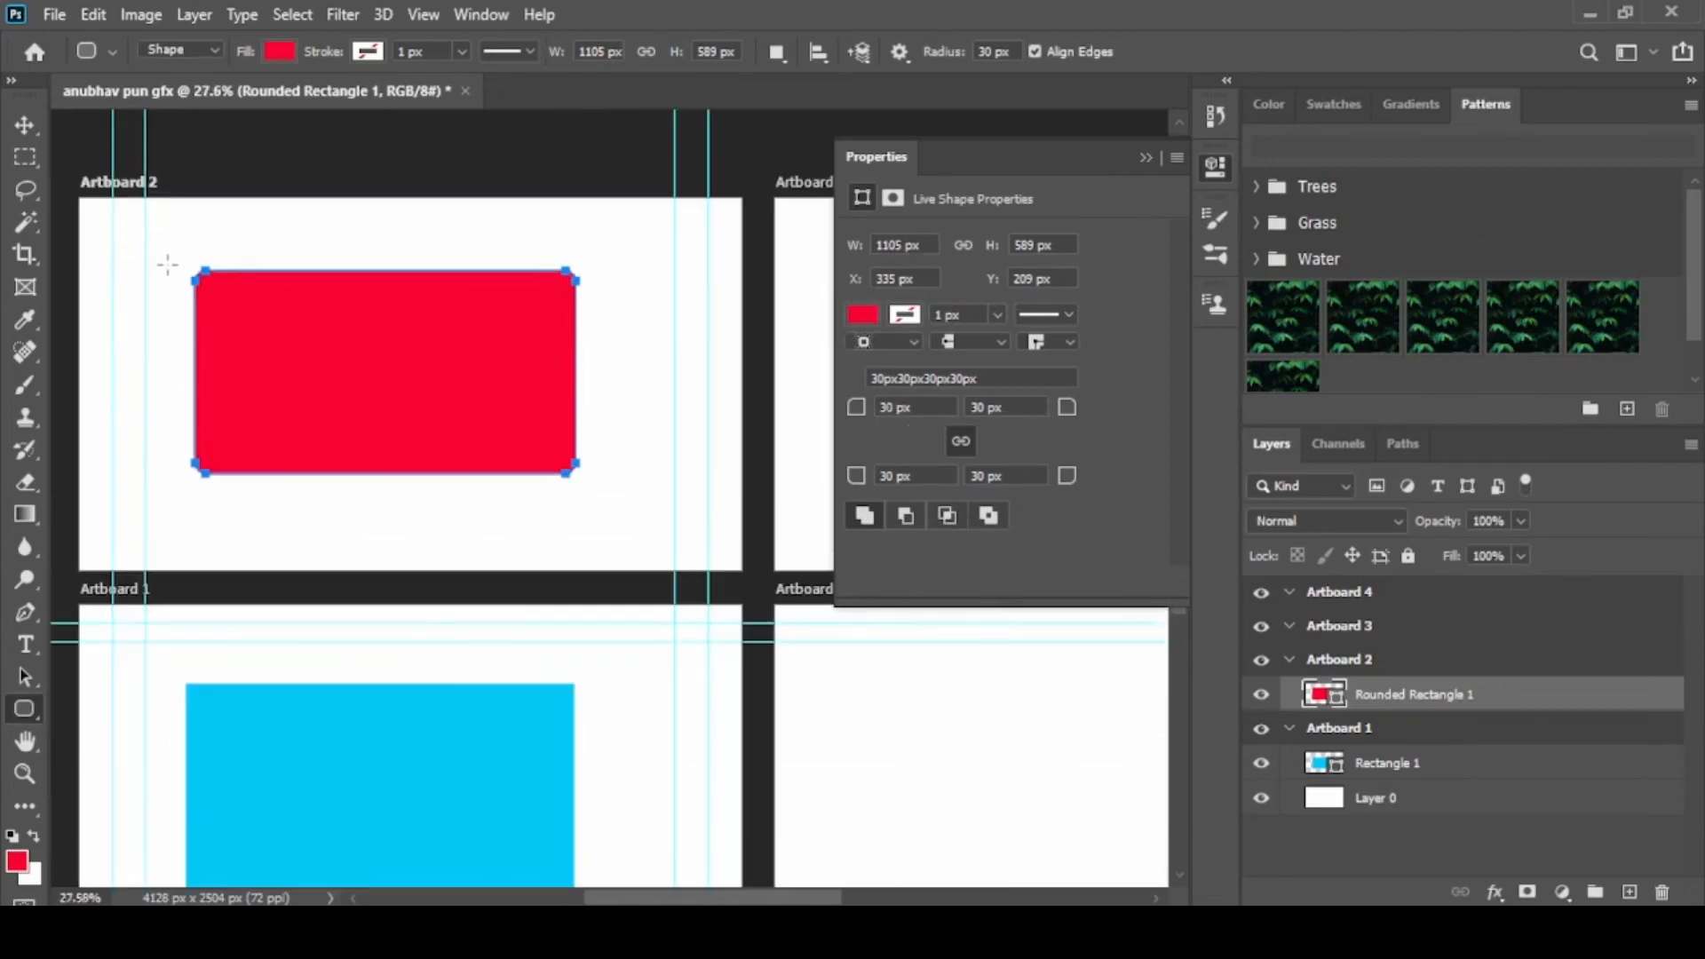
pyautogui.click(25, 125)
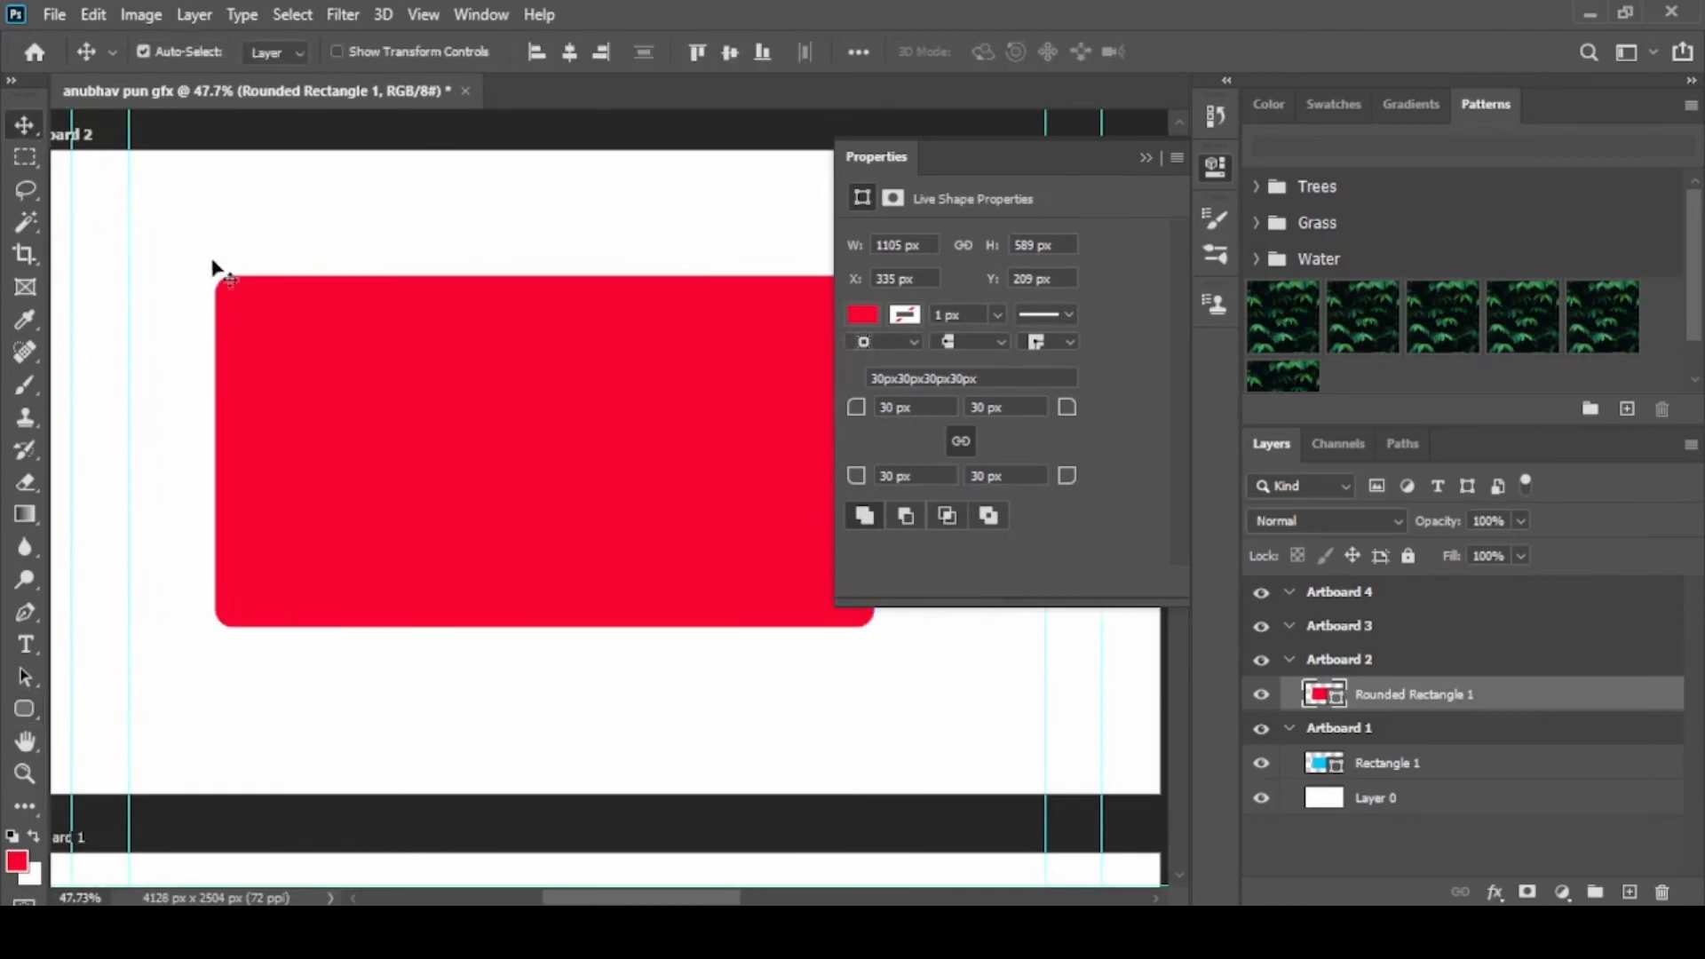
pyautogui.scroll(-3, 229, 289)
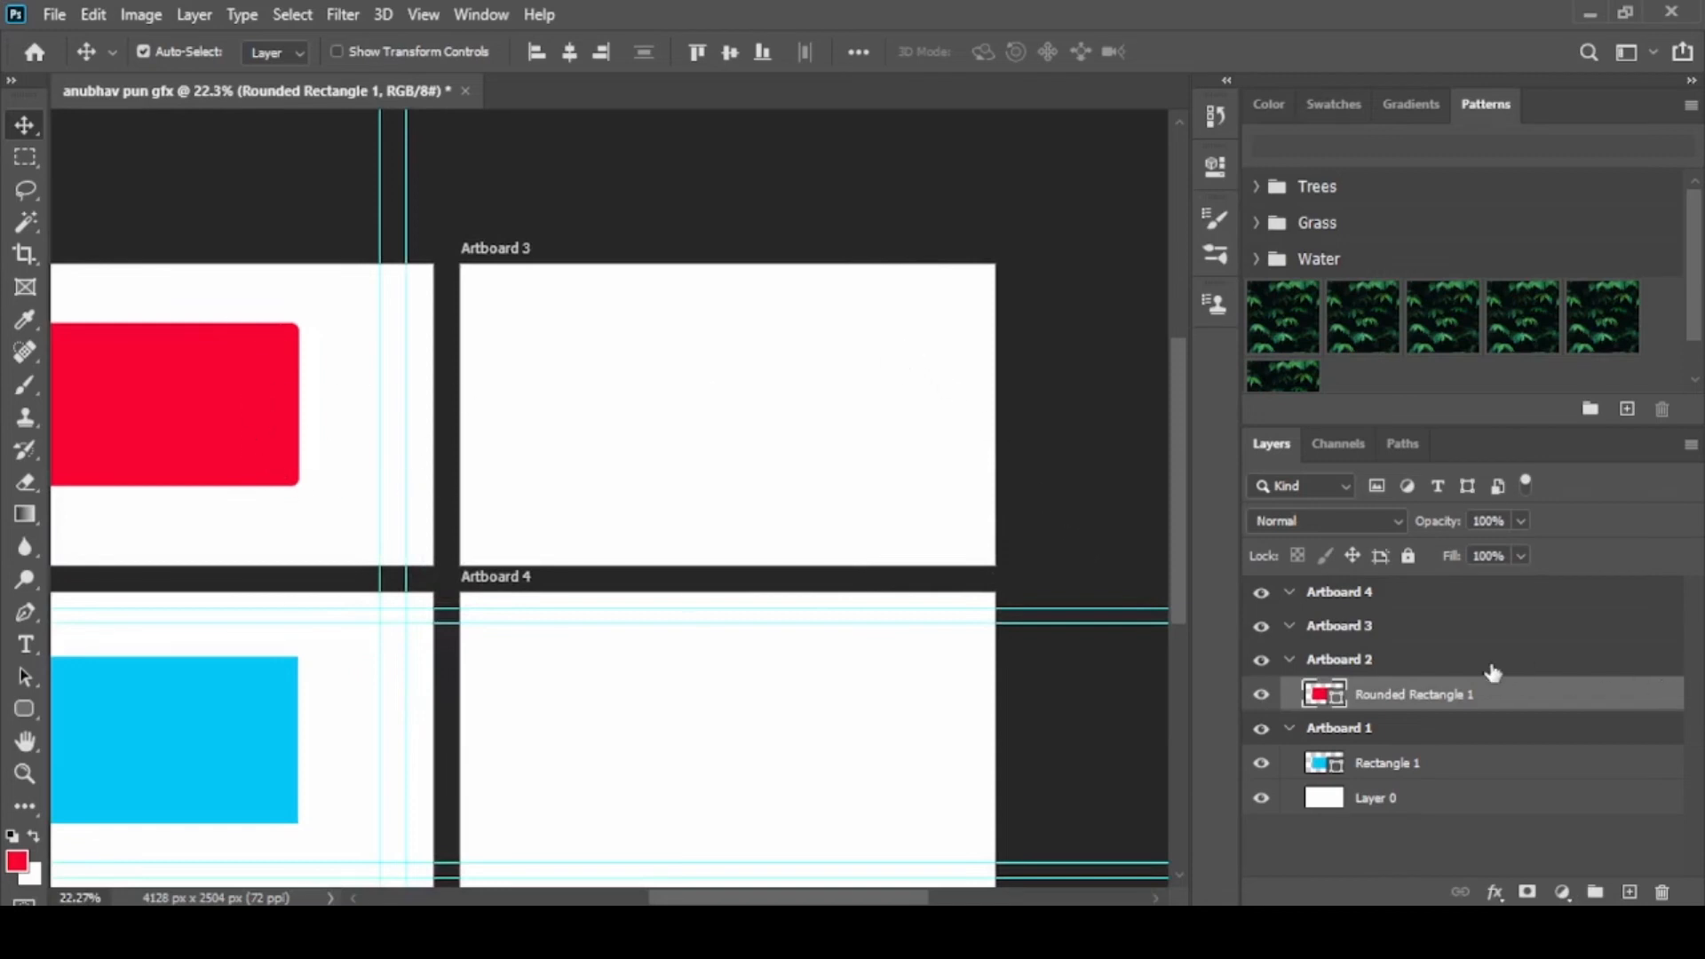
# Select Artboard 3 and set the foreground color to bright green 02f902
pyautogui.click(840, 519)
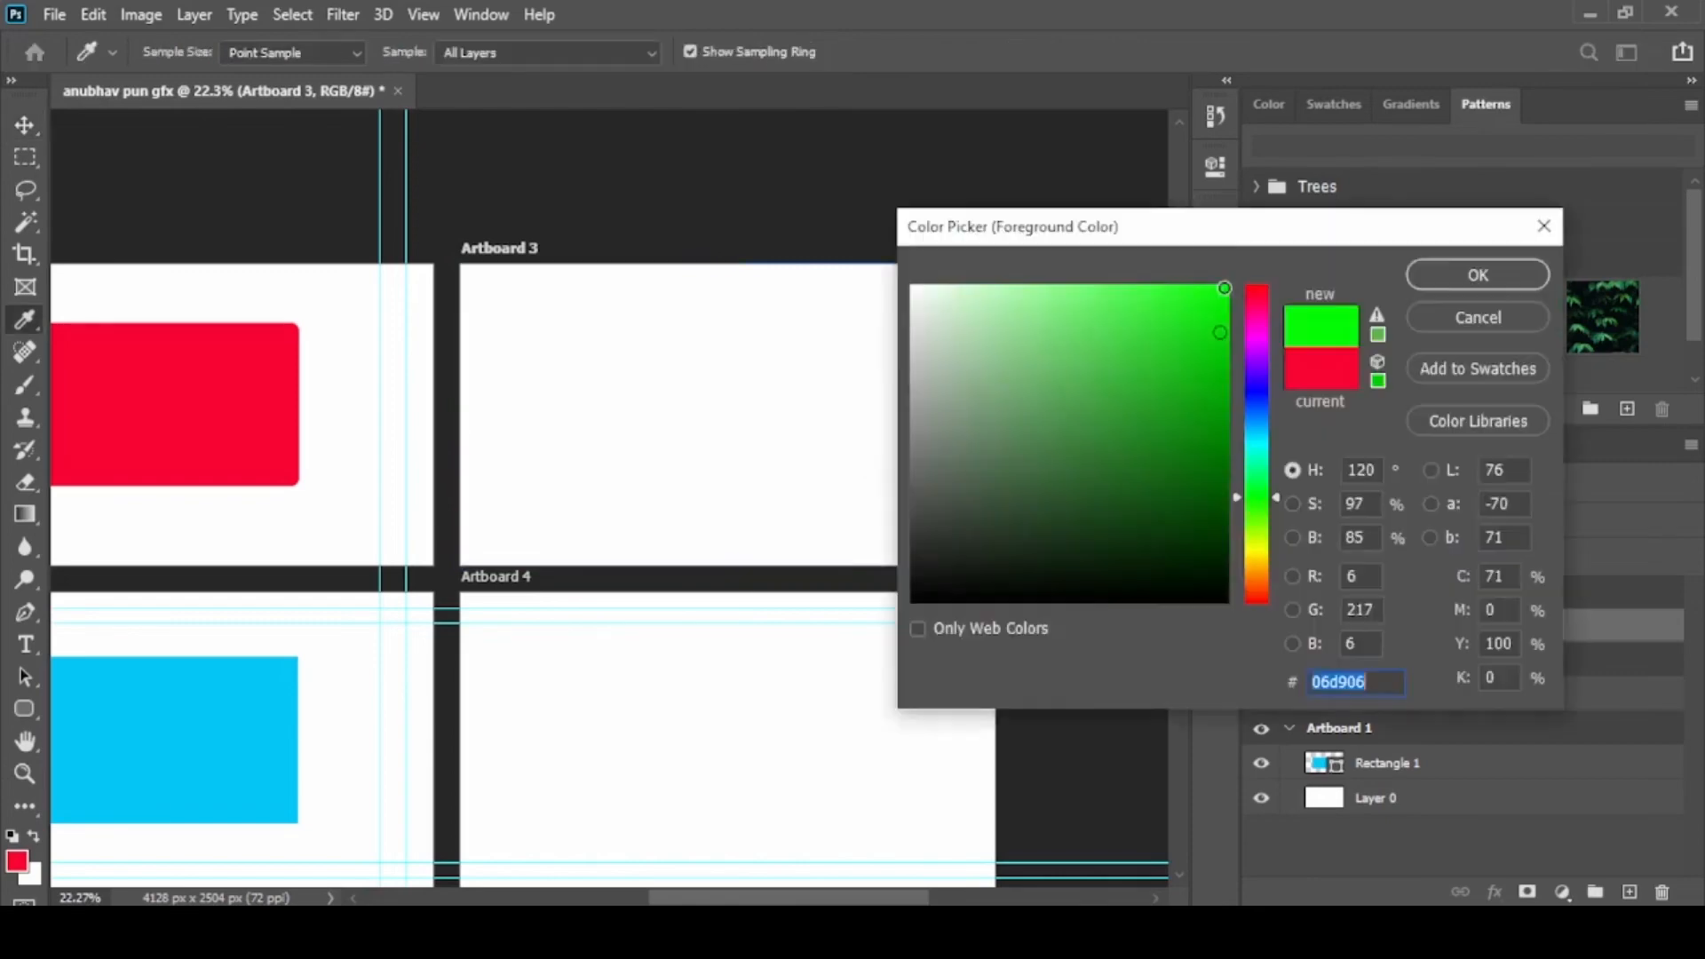
pyautogui.click(1226, 294)
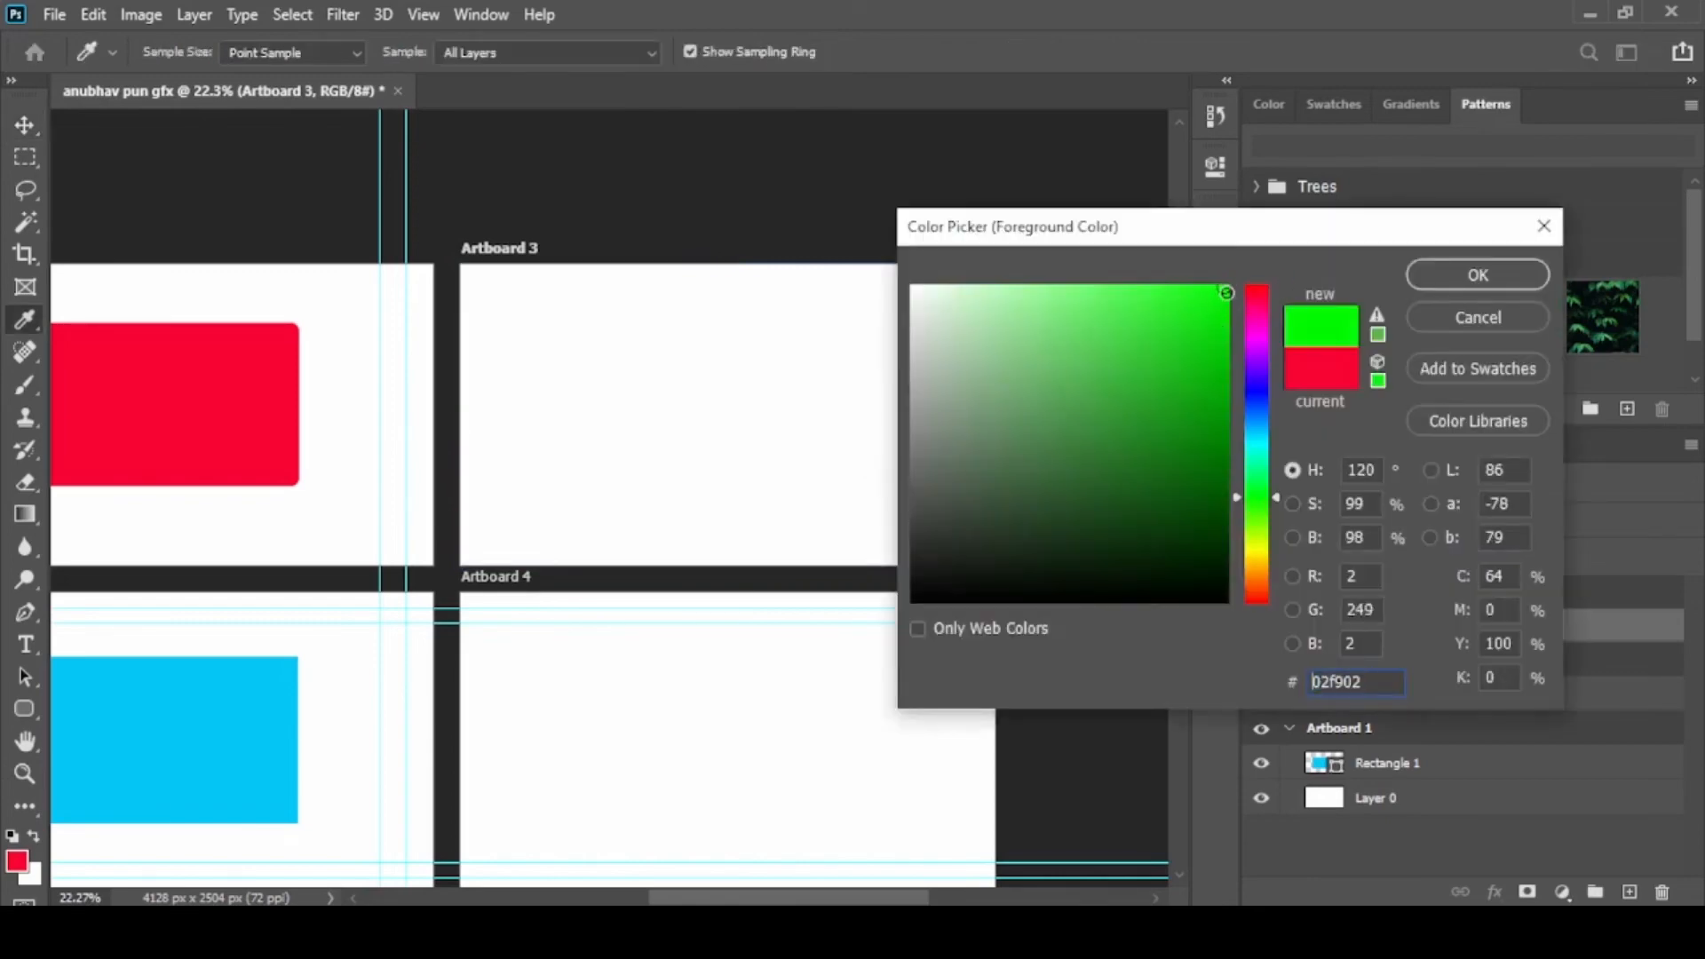
pyautogui.click(1513, 274)
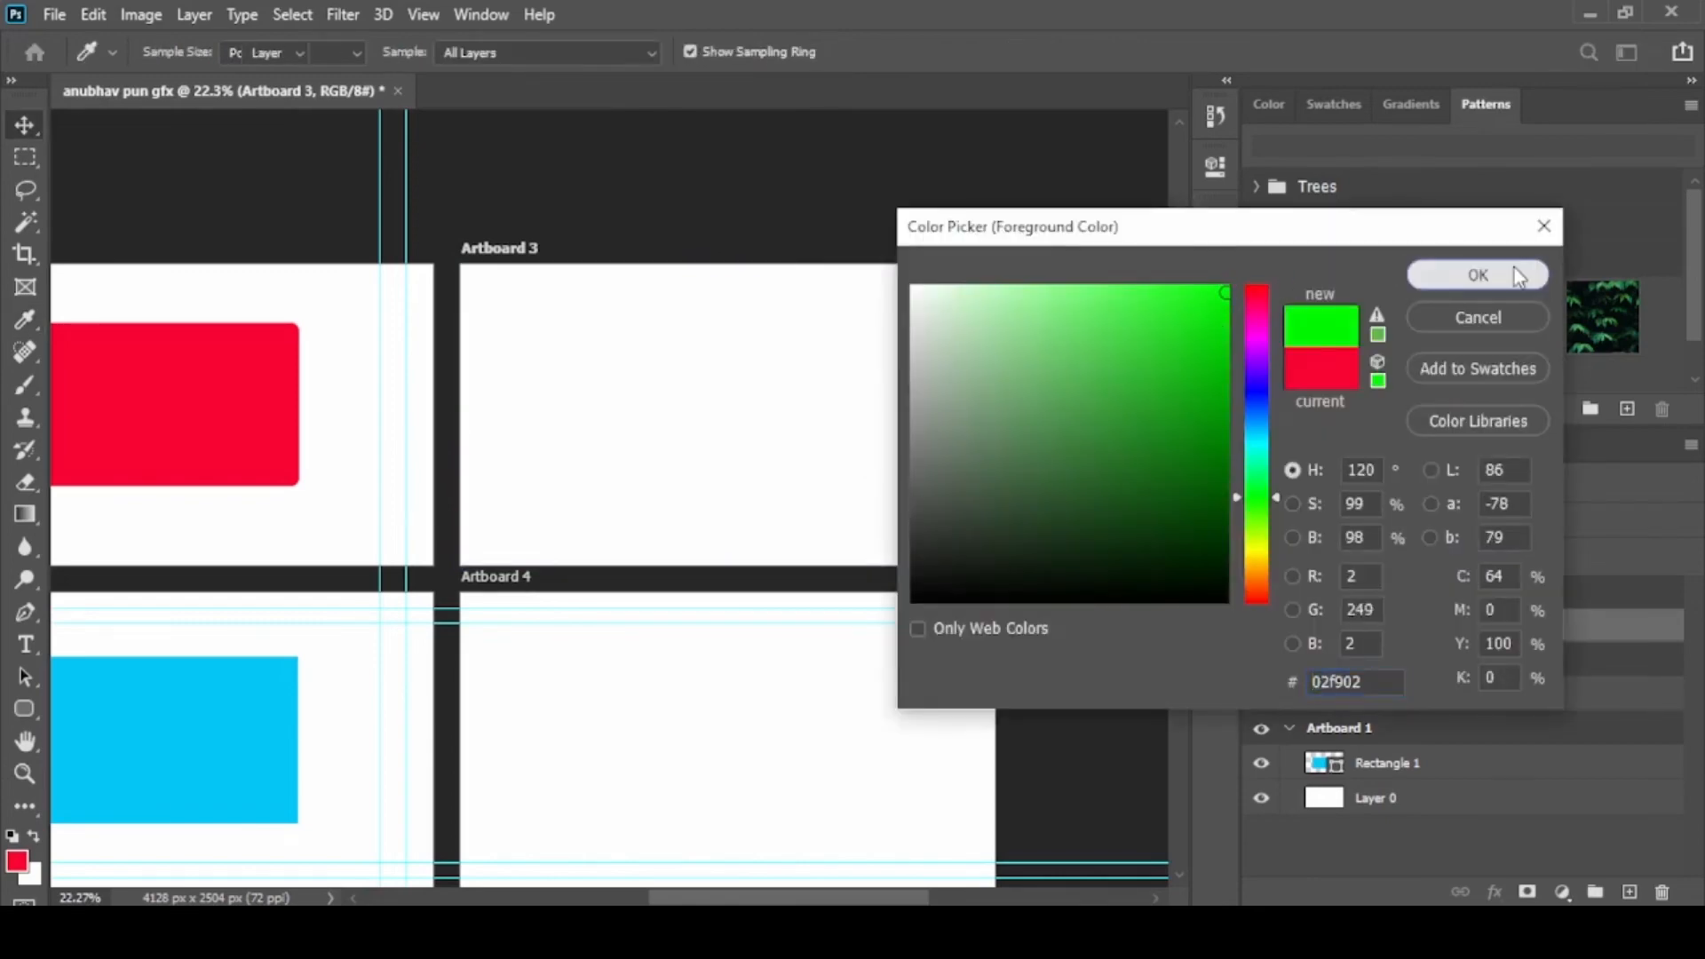
# Draw a green ellipse about 897 x 579 px inside Artboard 3, collapse its properties and return to the Move tool
pyautogui.click(24, 713)
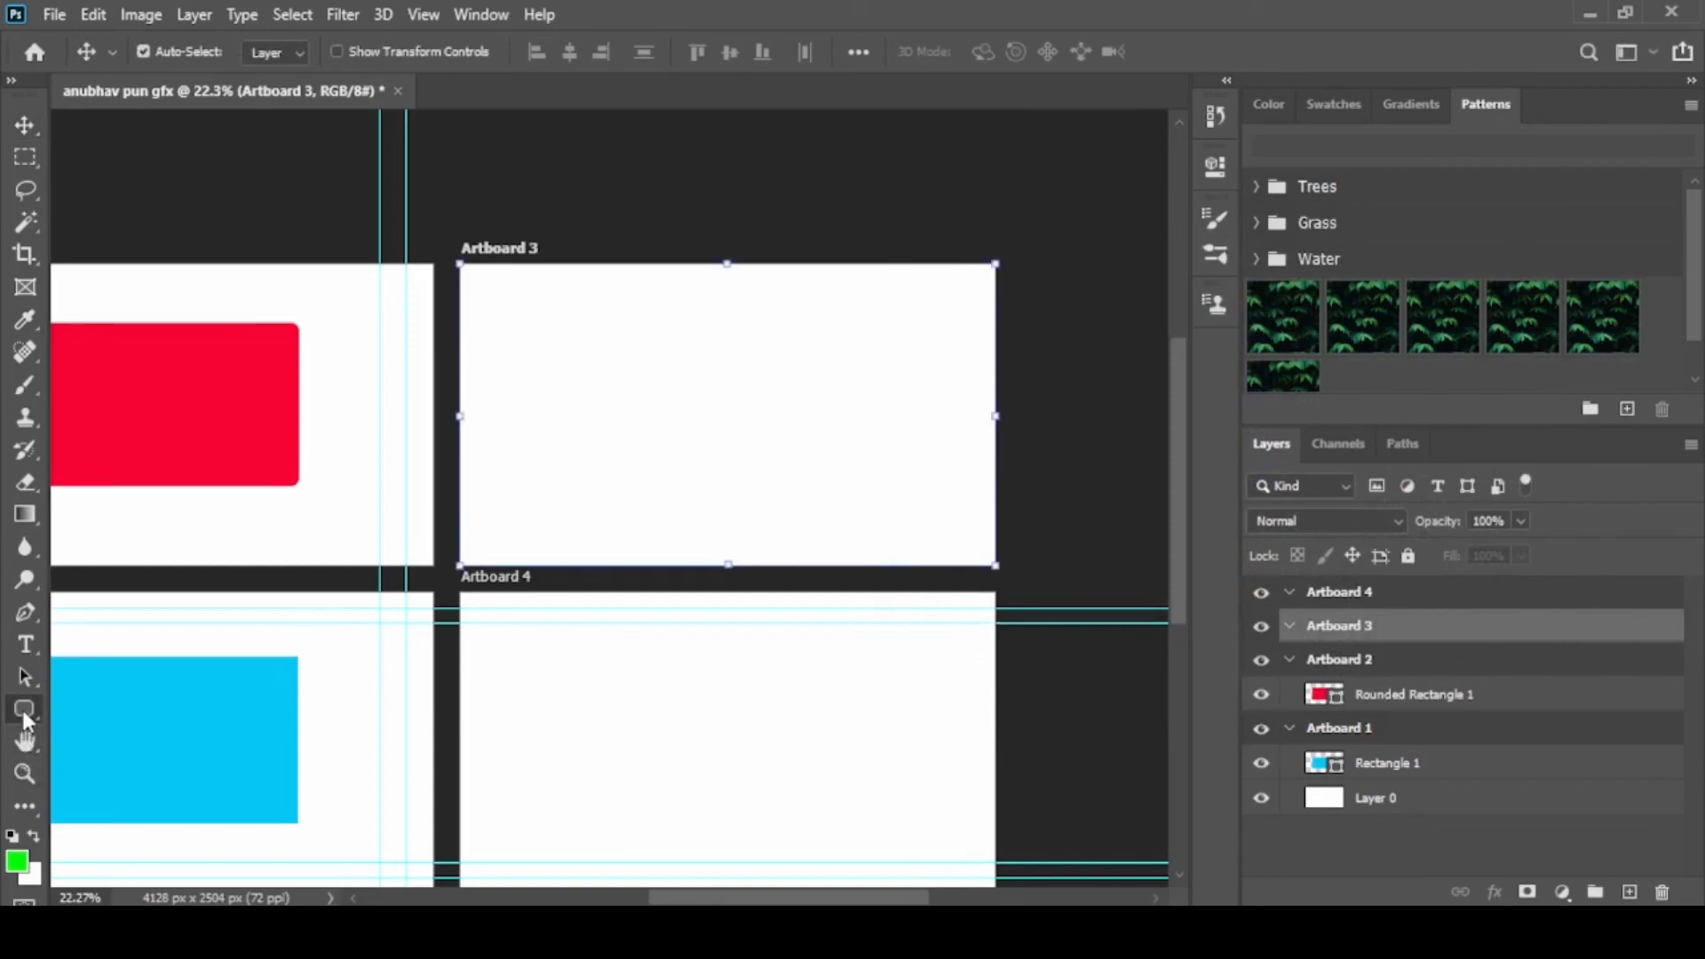
pyautogui.rightClick(24, 715)
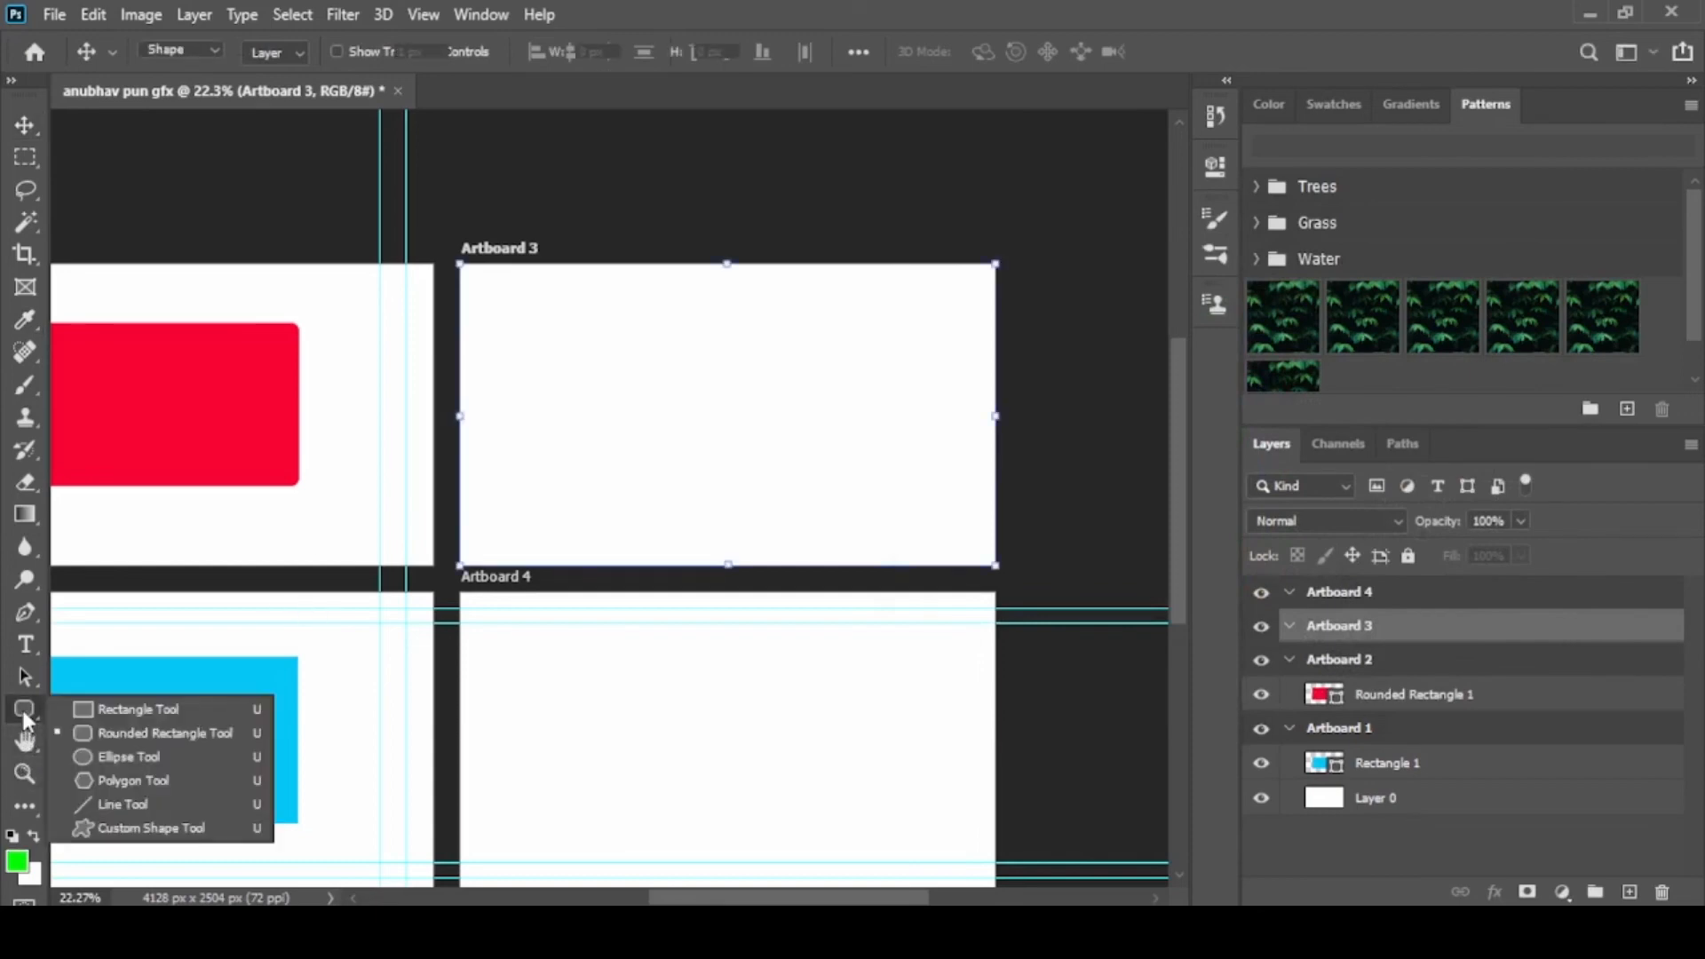
pyautogui.click(126, 757)
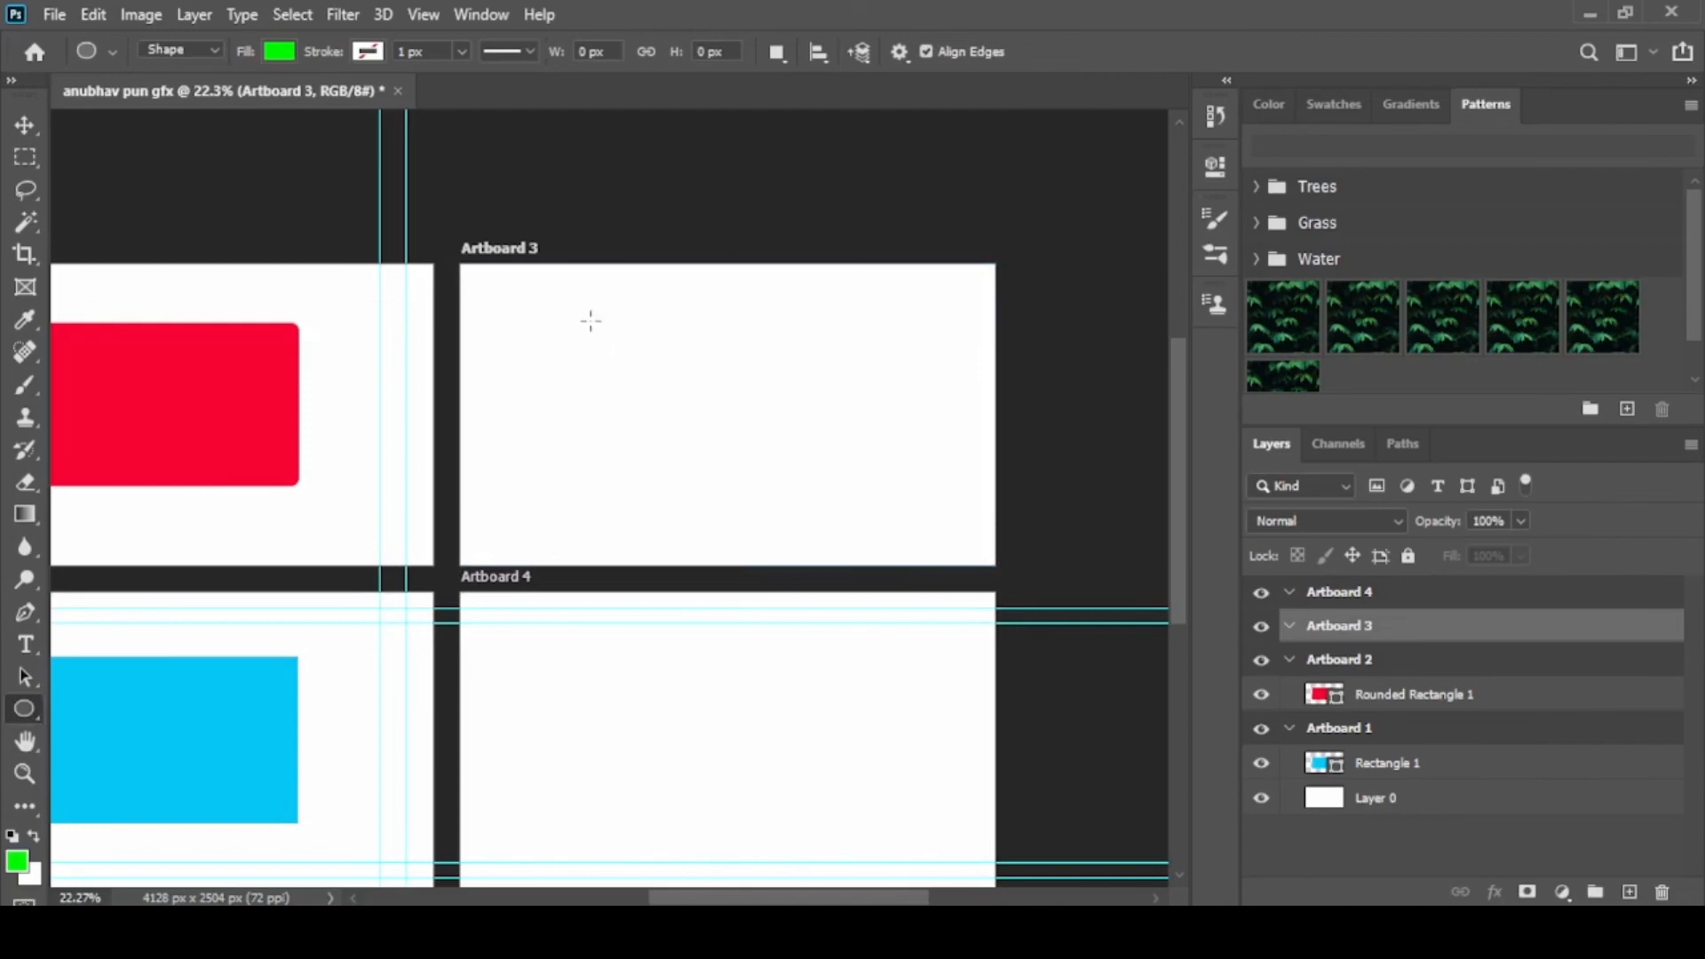
pyautogui.moveTo(591, 320); pyautogui.dragTo(839, 479)
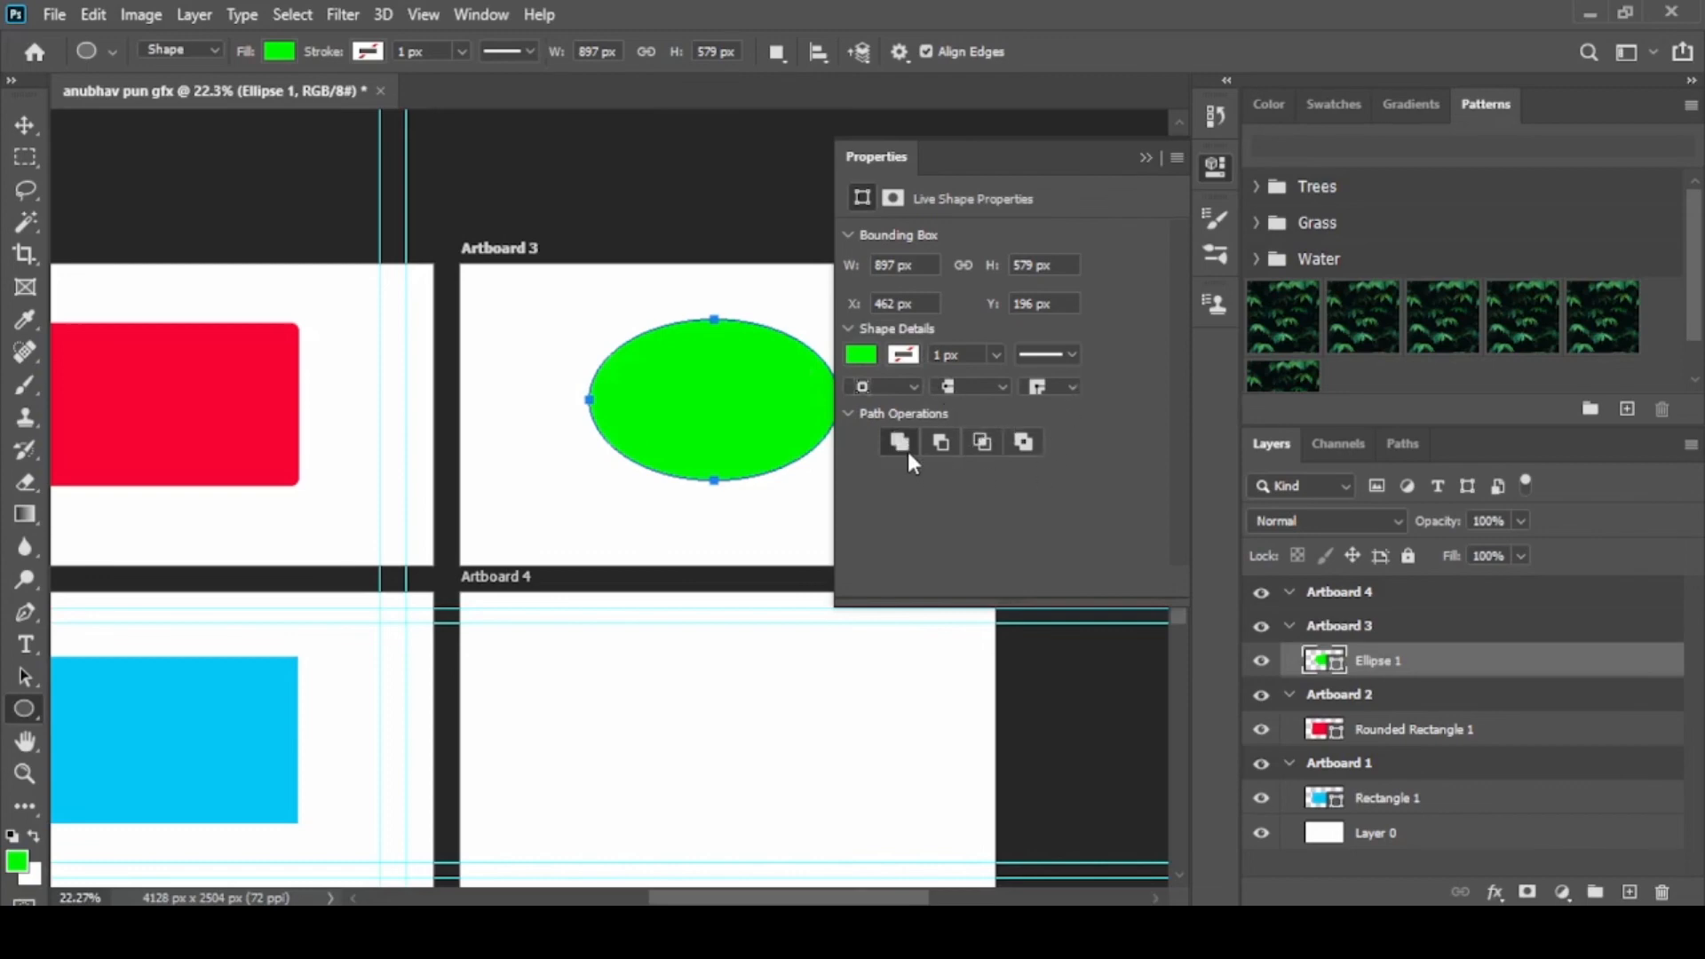
pyautogui.click(1147, 156)
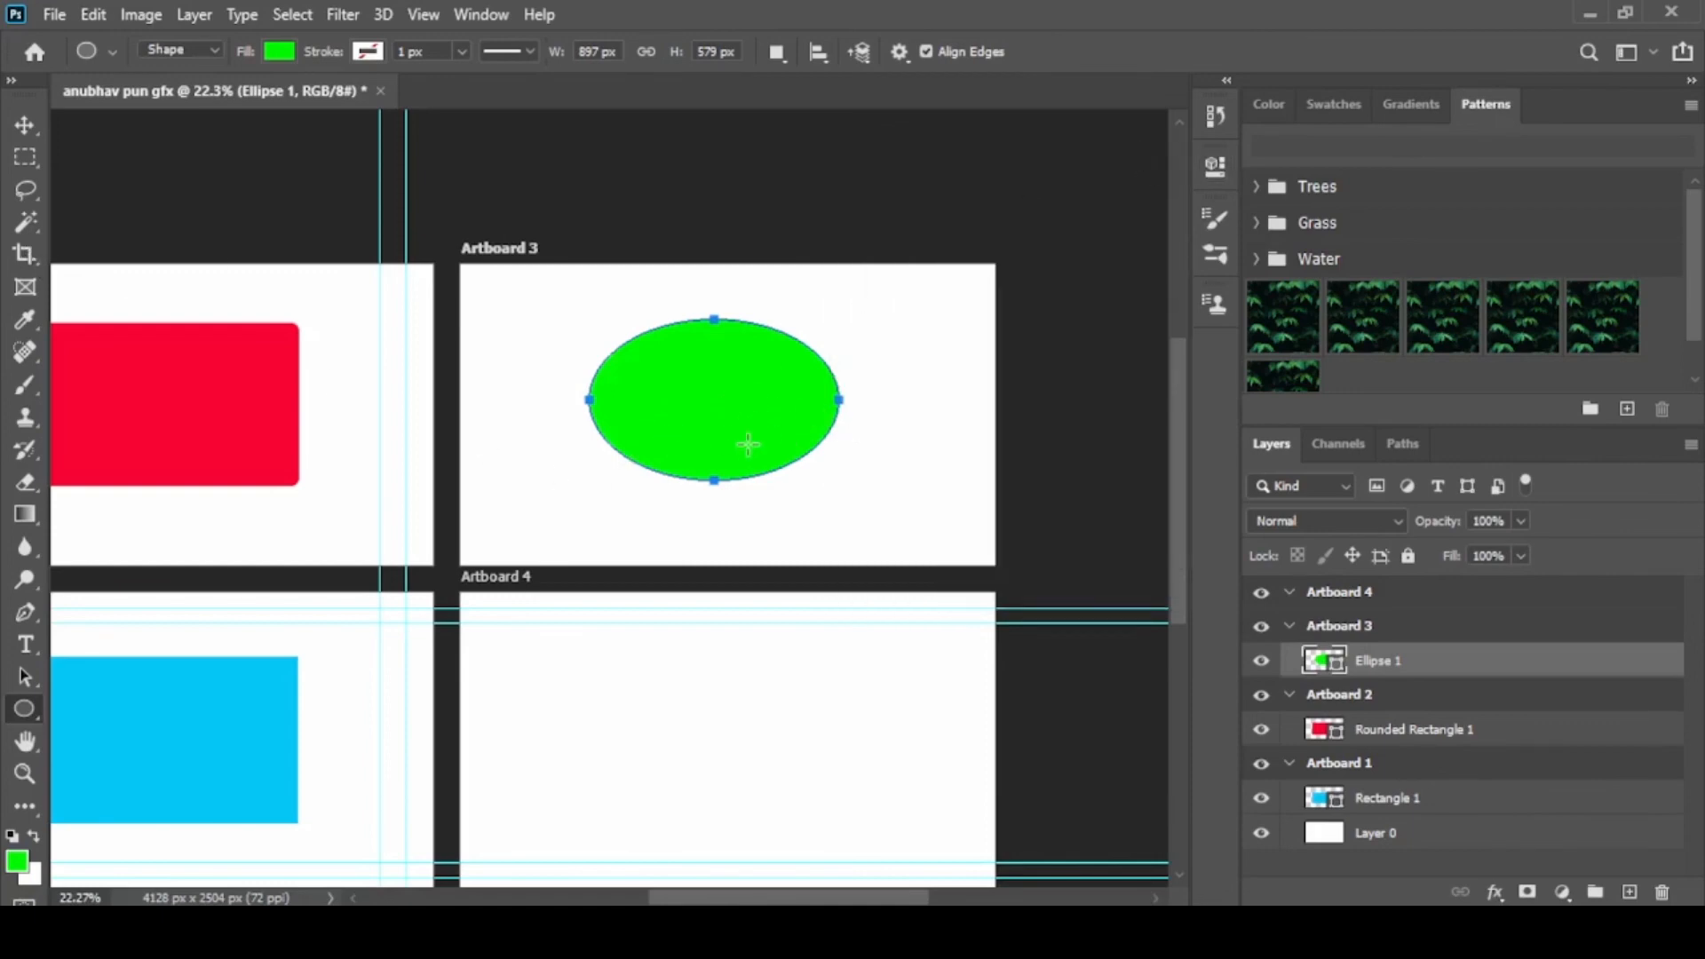
pyautogui.click(34, 129)
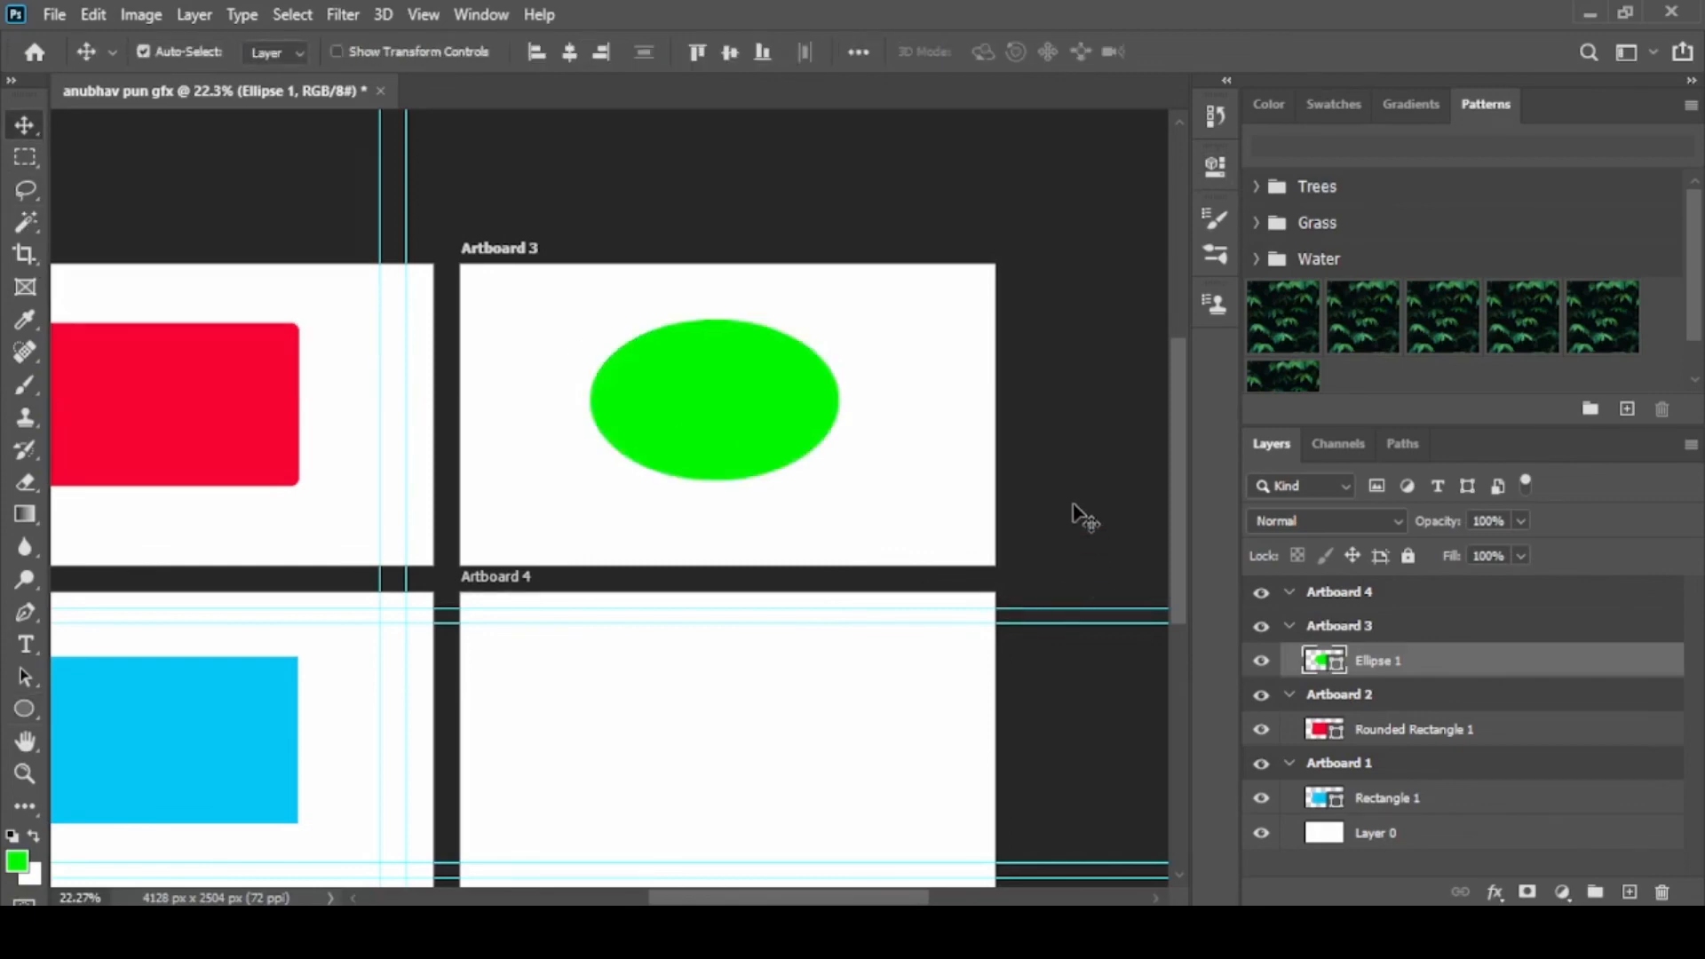
# Select Artboard 4 and set the foreground color to a bright yellow close to e5f902
pyautogui.scroll(-3, 1082, 510)
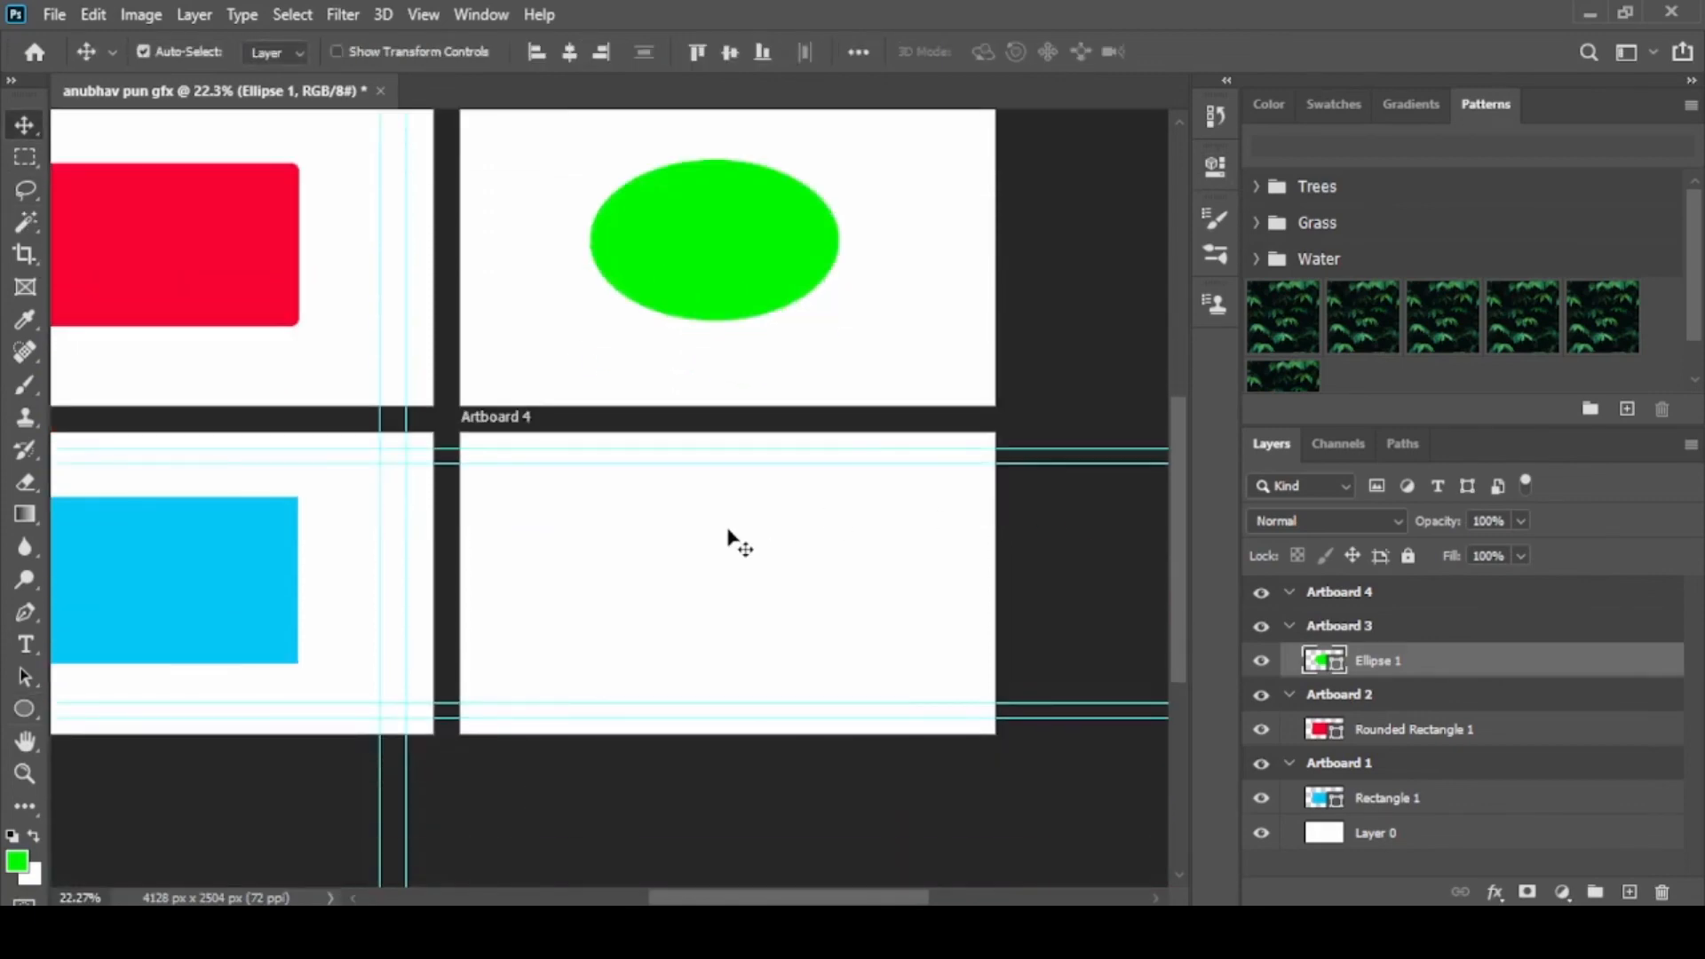
pyautogui.click(728, 537)
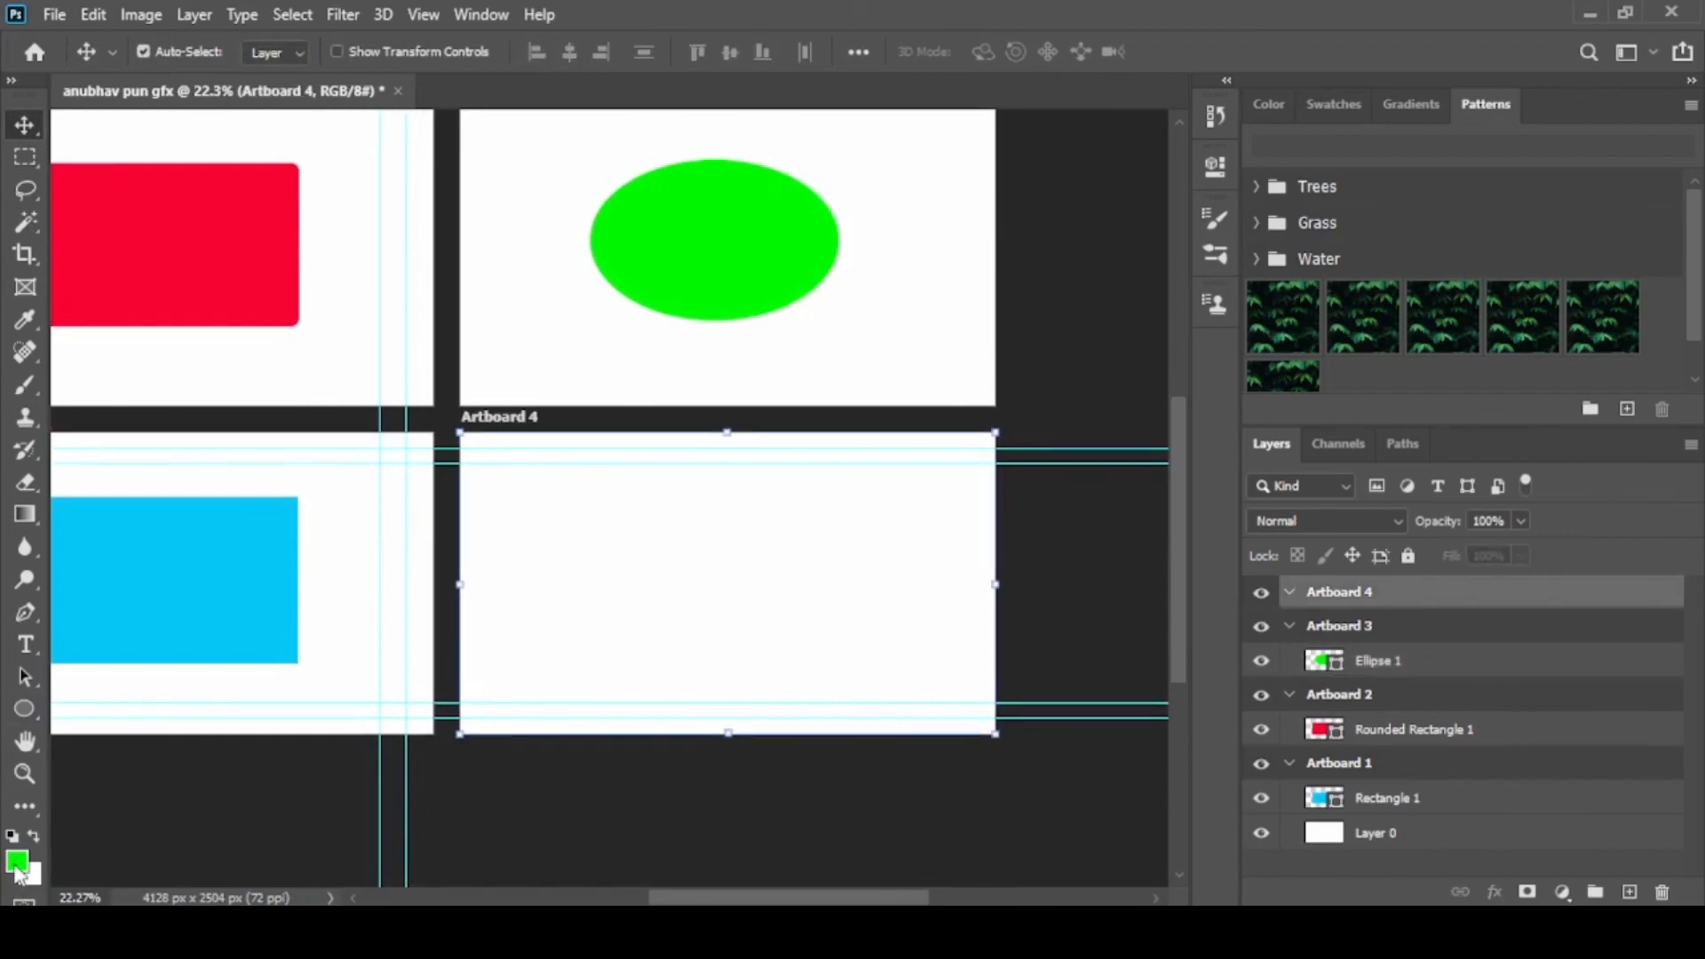
pyautogui.click(16, 859)
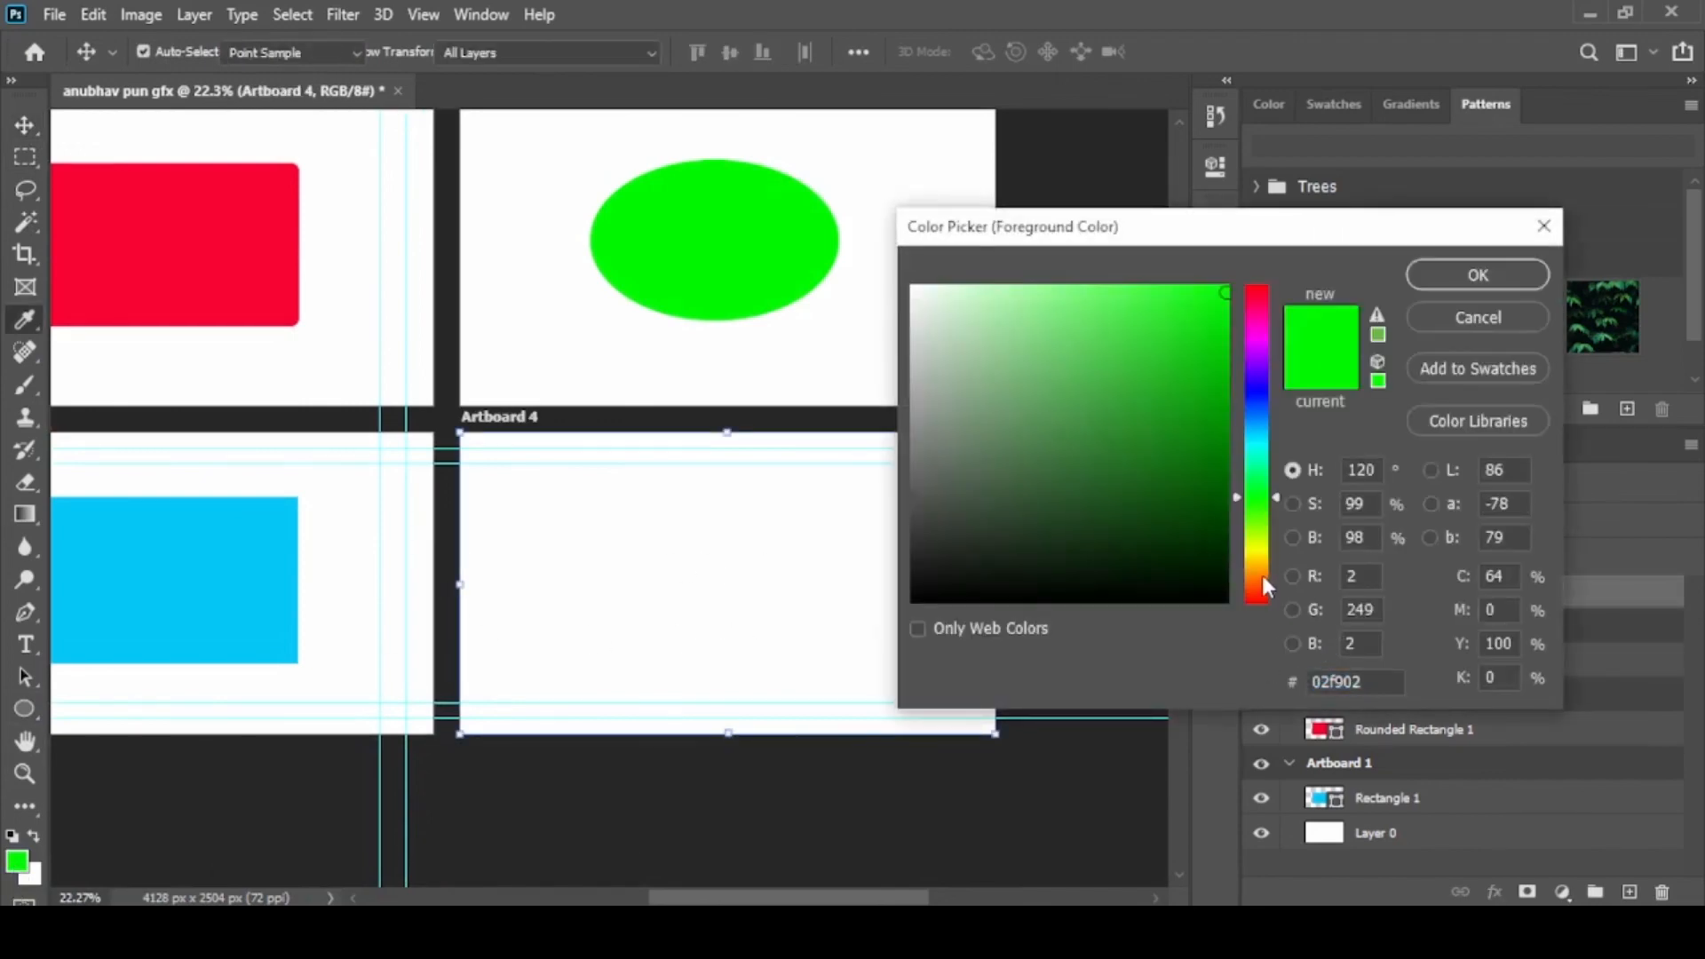
pyautogui.click(1257, 546)
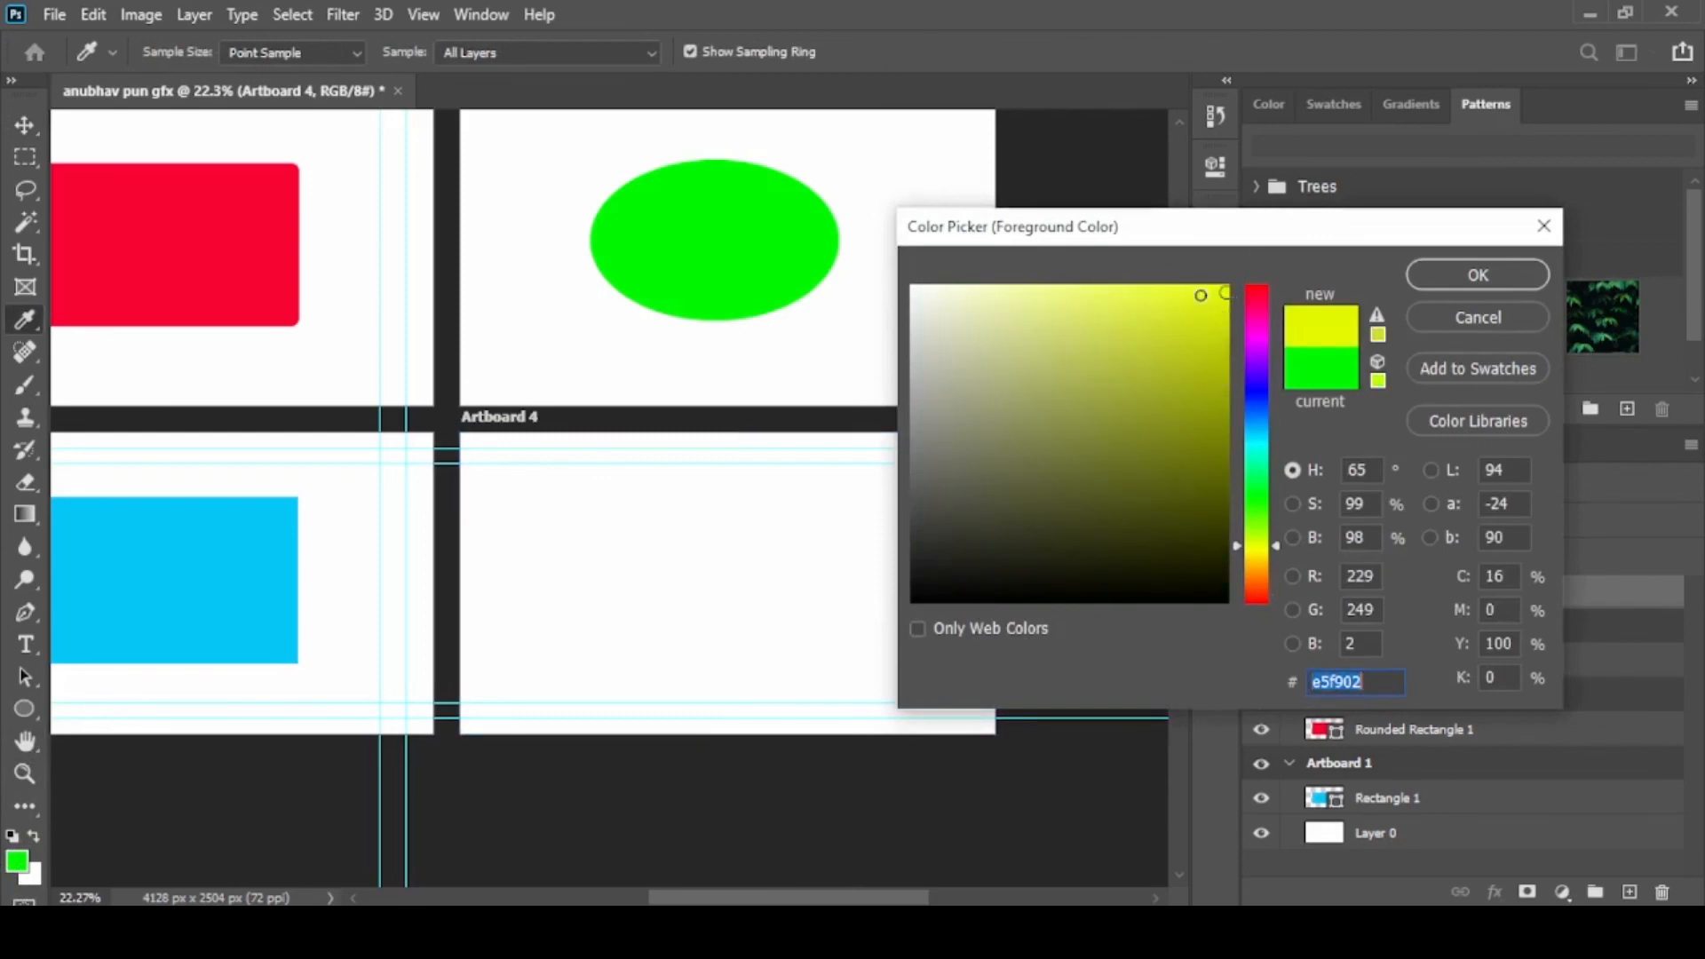
pyautogui.click(1489, 295)
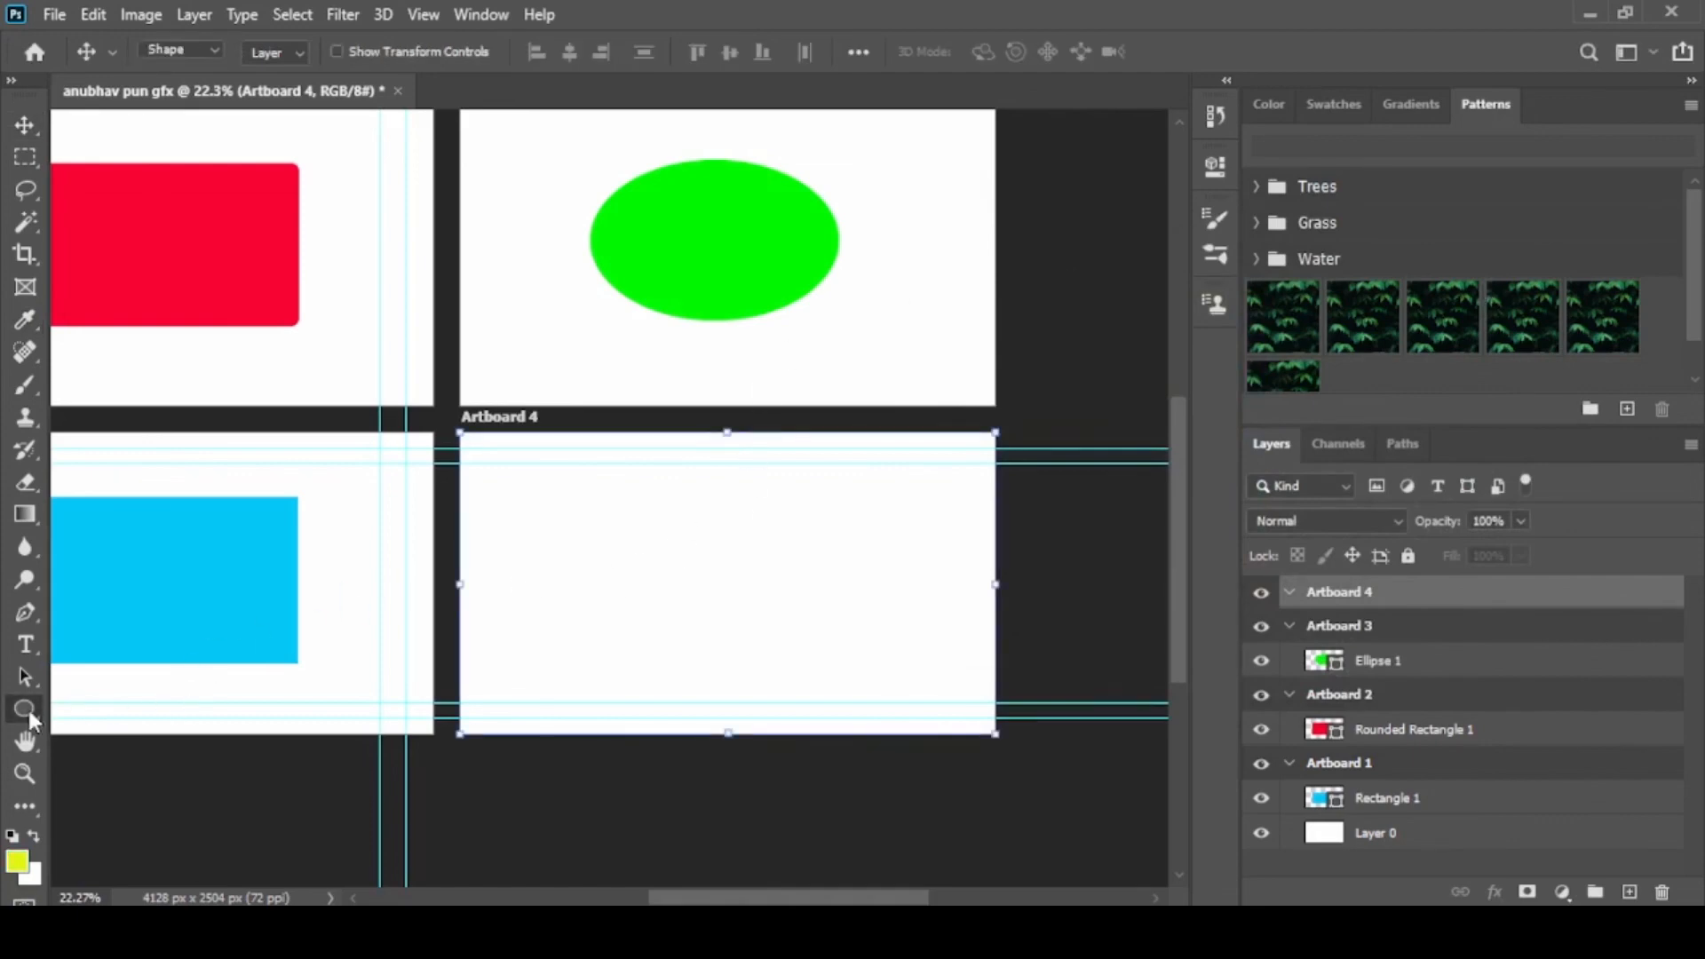
# Draw a yellow five-sided polygon in Artboard 4 with the Polygon tool and move it fully inside the artboard near its center
pyautogui.click(28, 706)
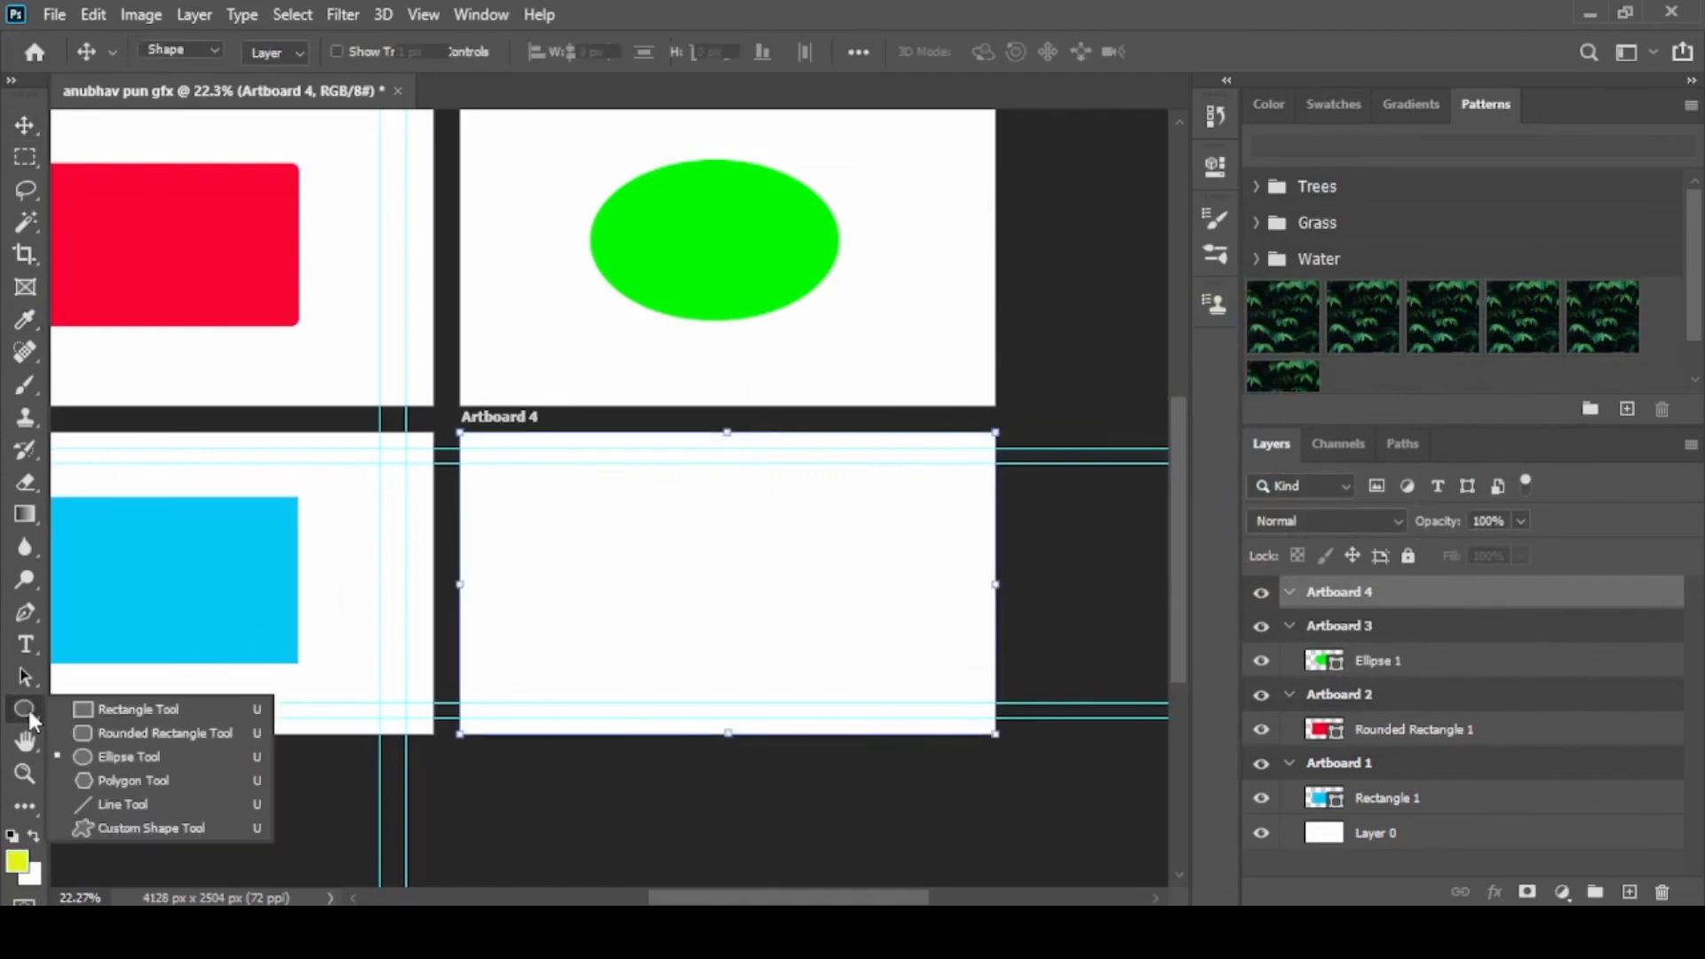
pyautogui.click(146, 769)
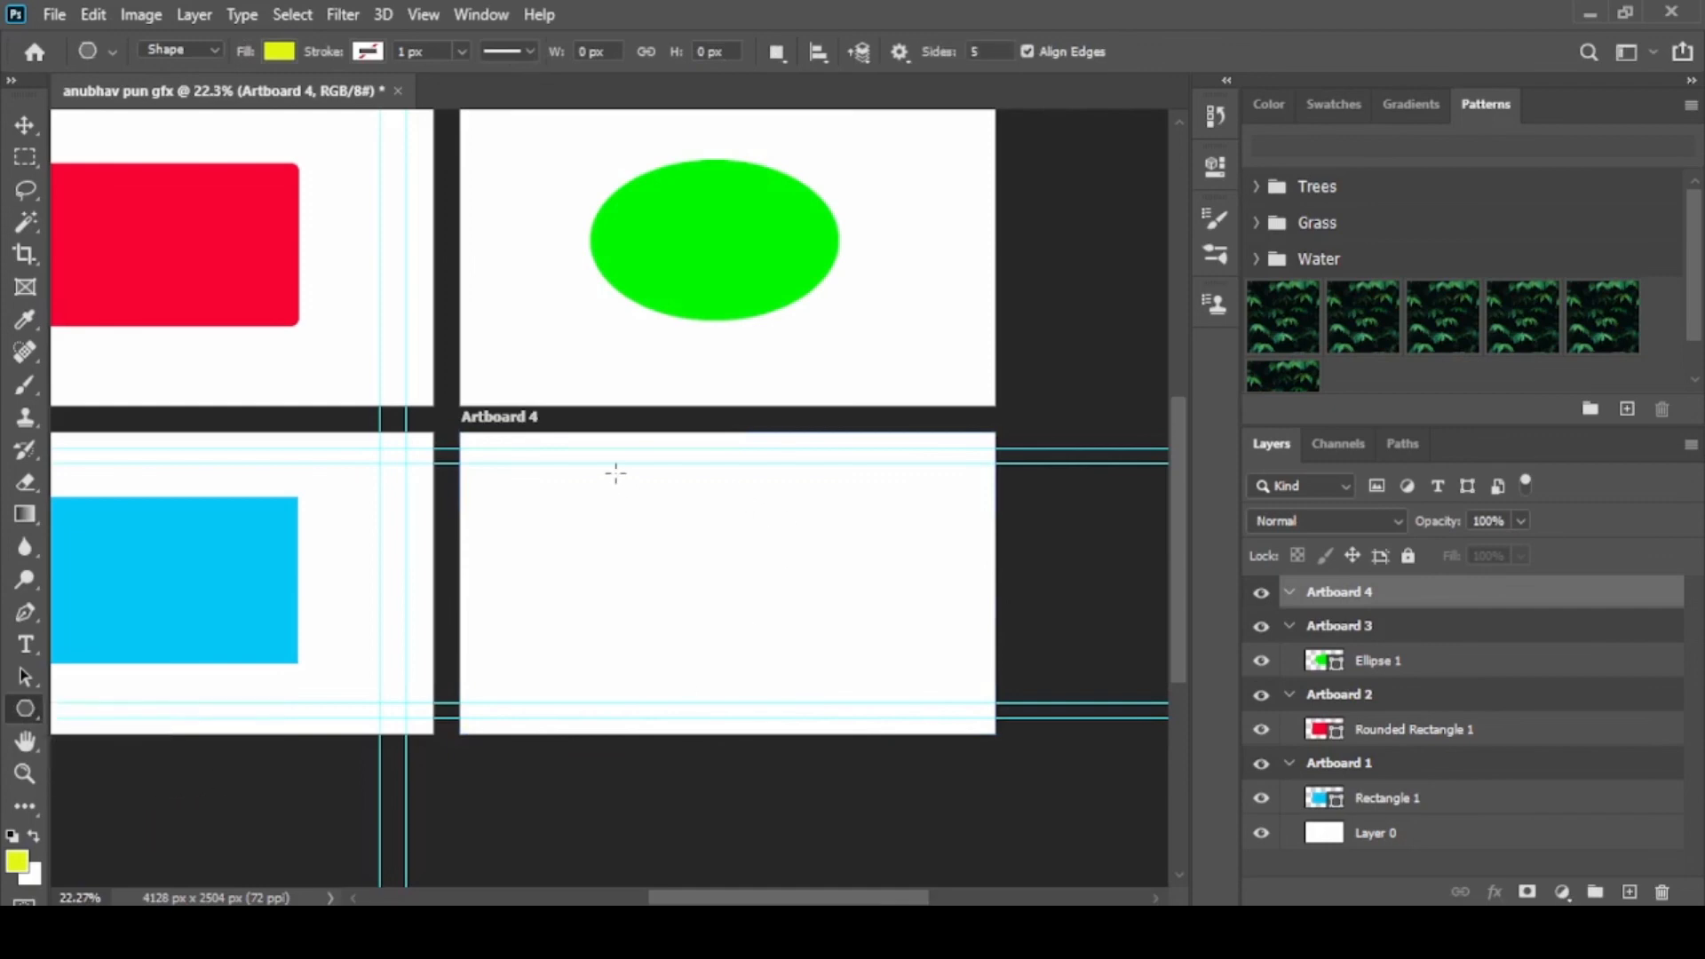
pyautogui.moveTo(615, 473); pyautogui.dragTo(713, 582)
pyautogui.press('v')
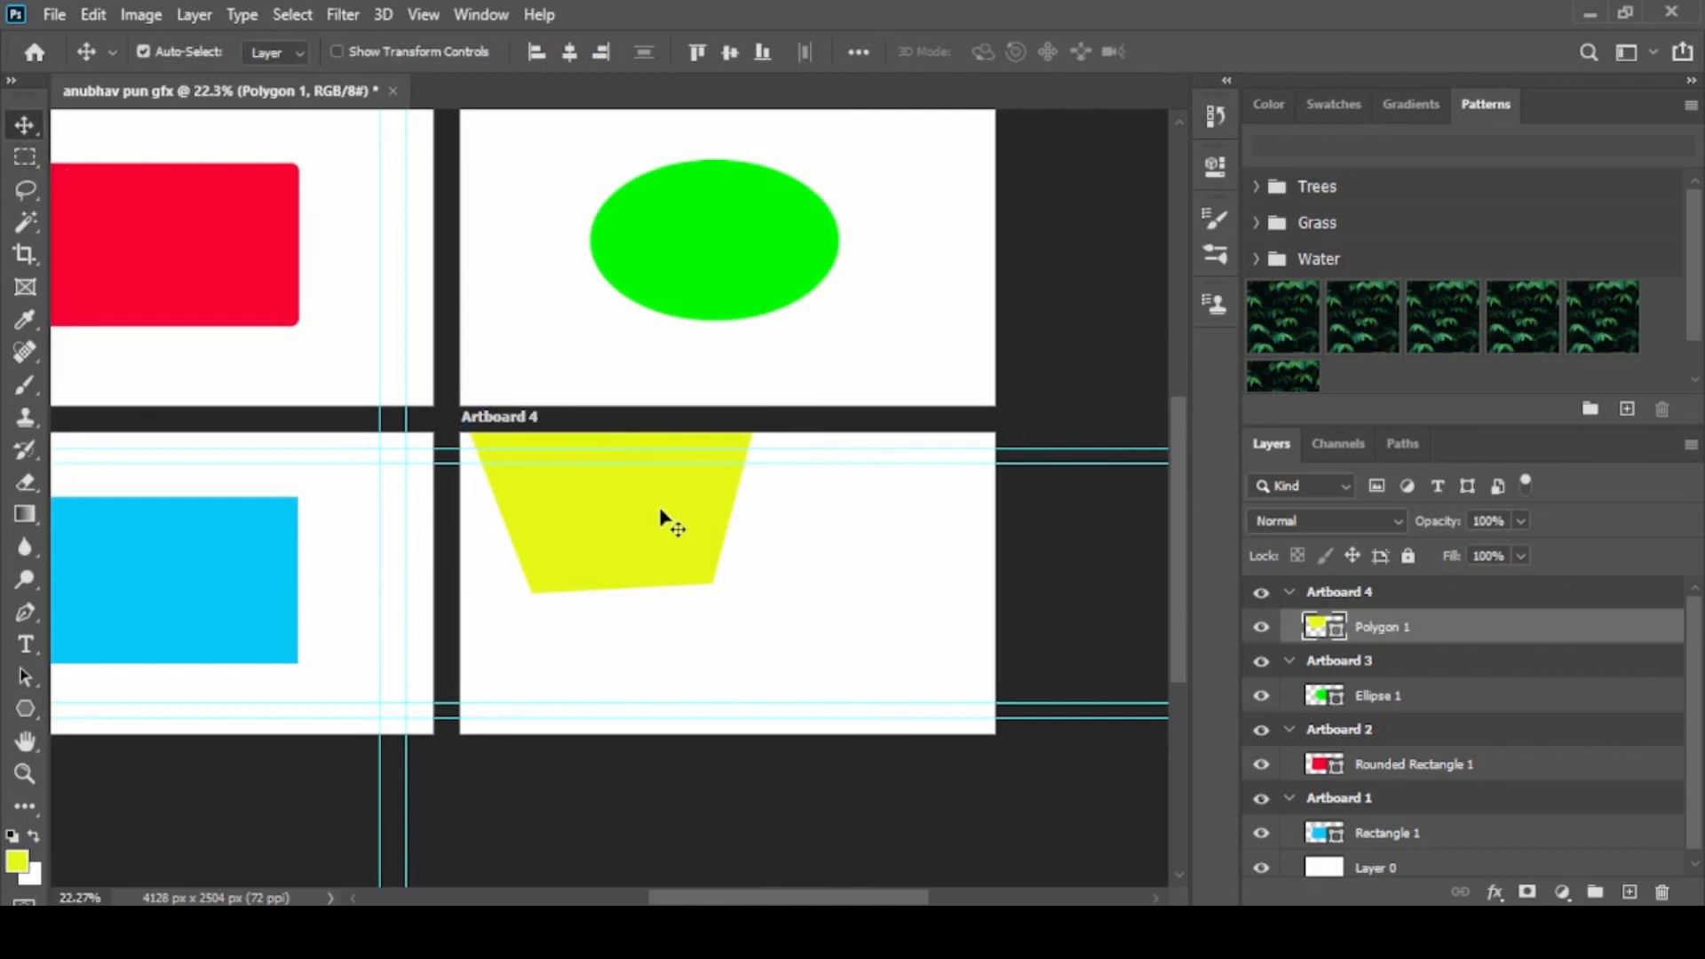
pyautogui.moveTo(661, 513); pyautogui.dragTo(779, 651)
# Move the blue rectangle in Artboard 1 slightly downward, keeping its horizontal position
pyautogui.scroll(-3, 881, 492)
pyautogui.scroll(1, 411, 323)
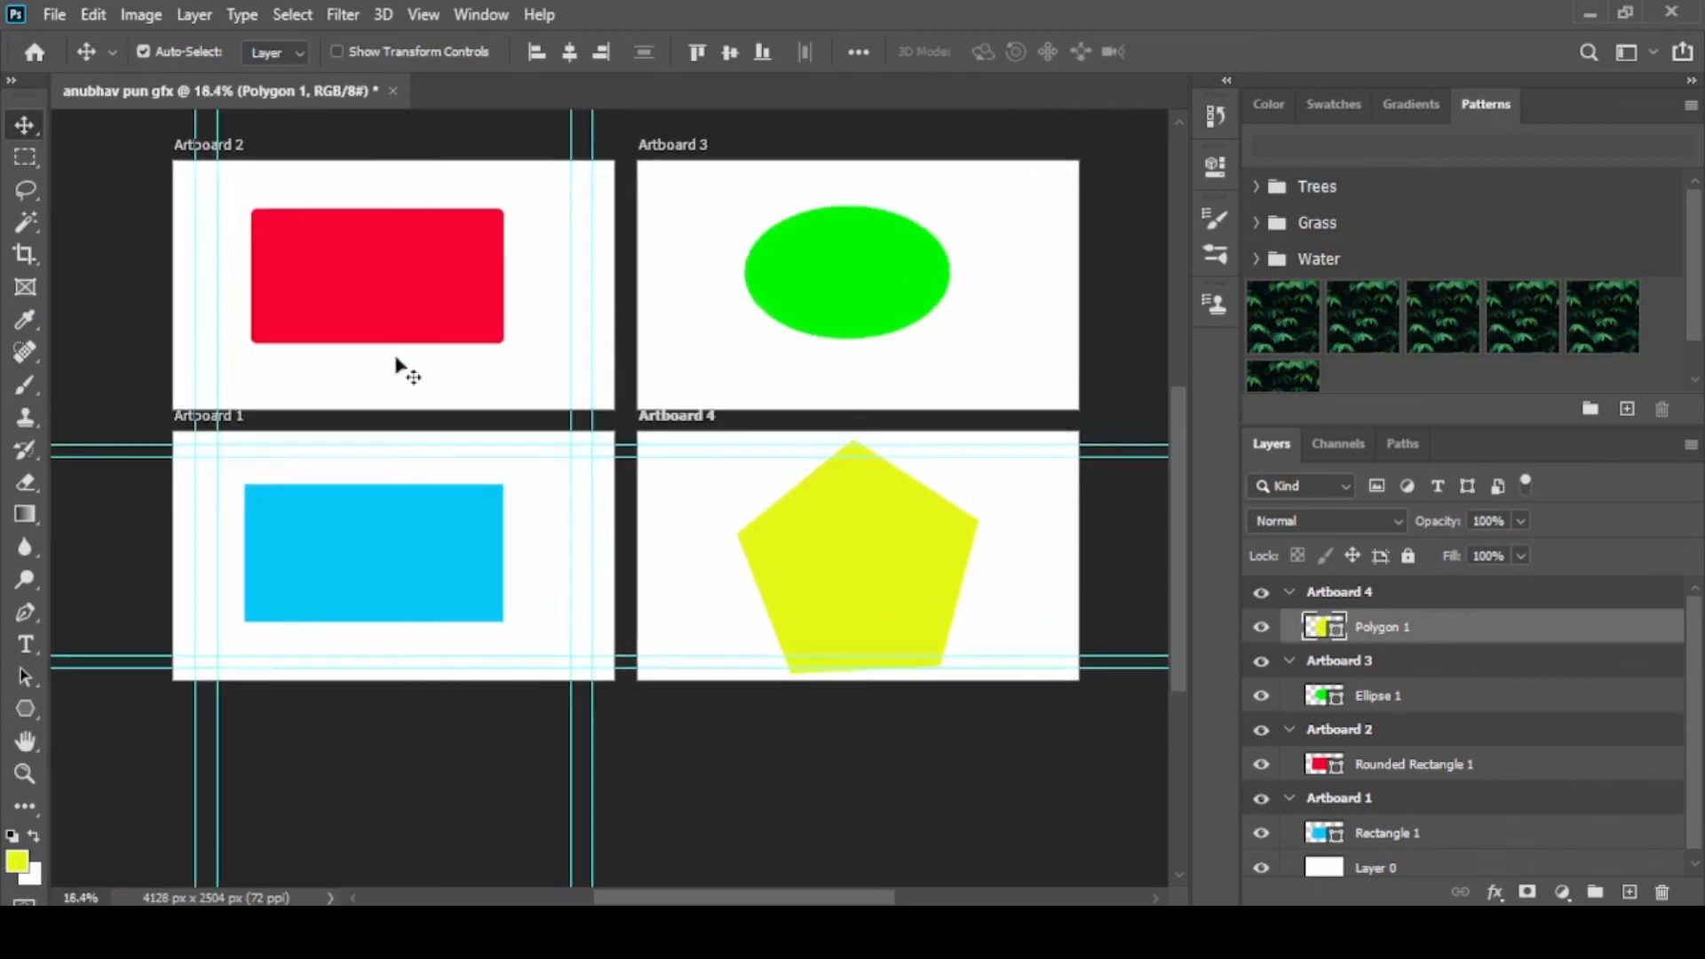
pyautogui.click(412, 577)
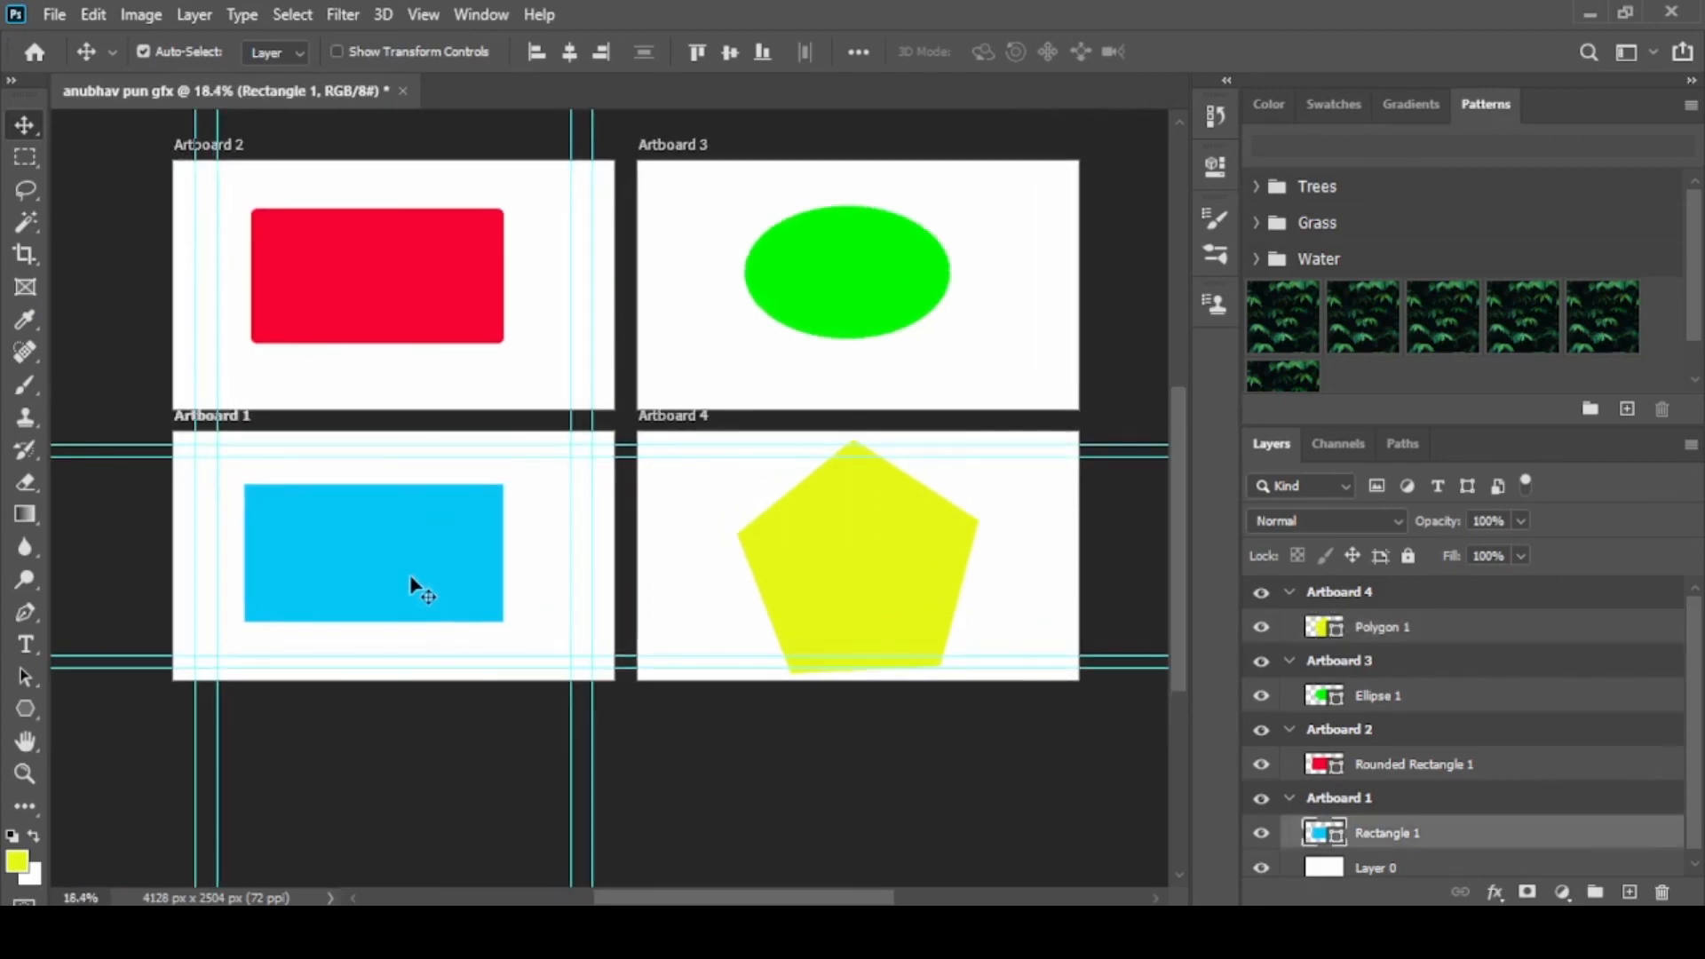
pyautogui.moveTo(410, 579)
pyautogui.mouseDown()
pyautogui.moveTo(350, 571)
pyautogui.moveTo(457, 531)
pyautogui.moveTo(535, 598)
pyautogui.moveTo(378, 602)
pyautogui.moveTo(476, 506)
pyautogui.moveTo(470, 593)
pyautogui.moveTo(414, 597)
pyautogui.mouseUp()
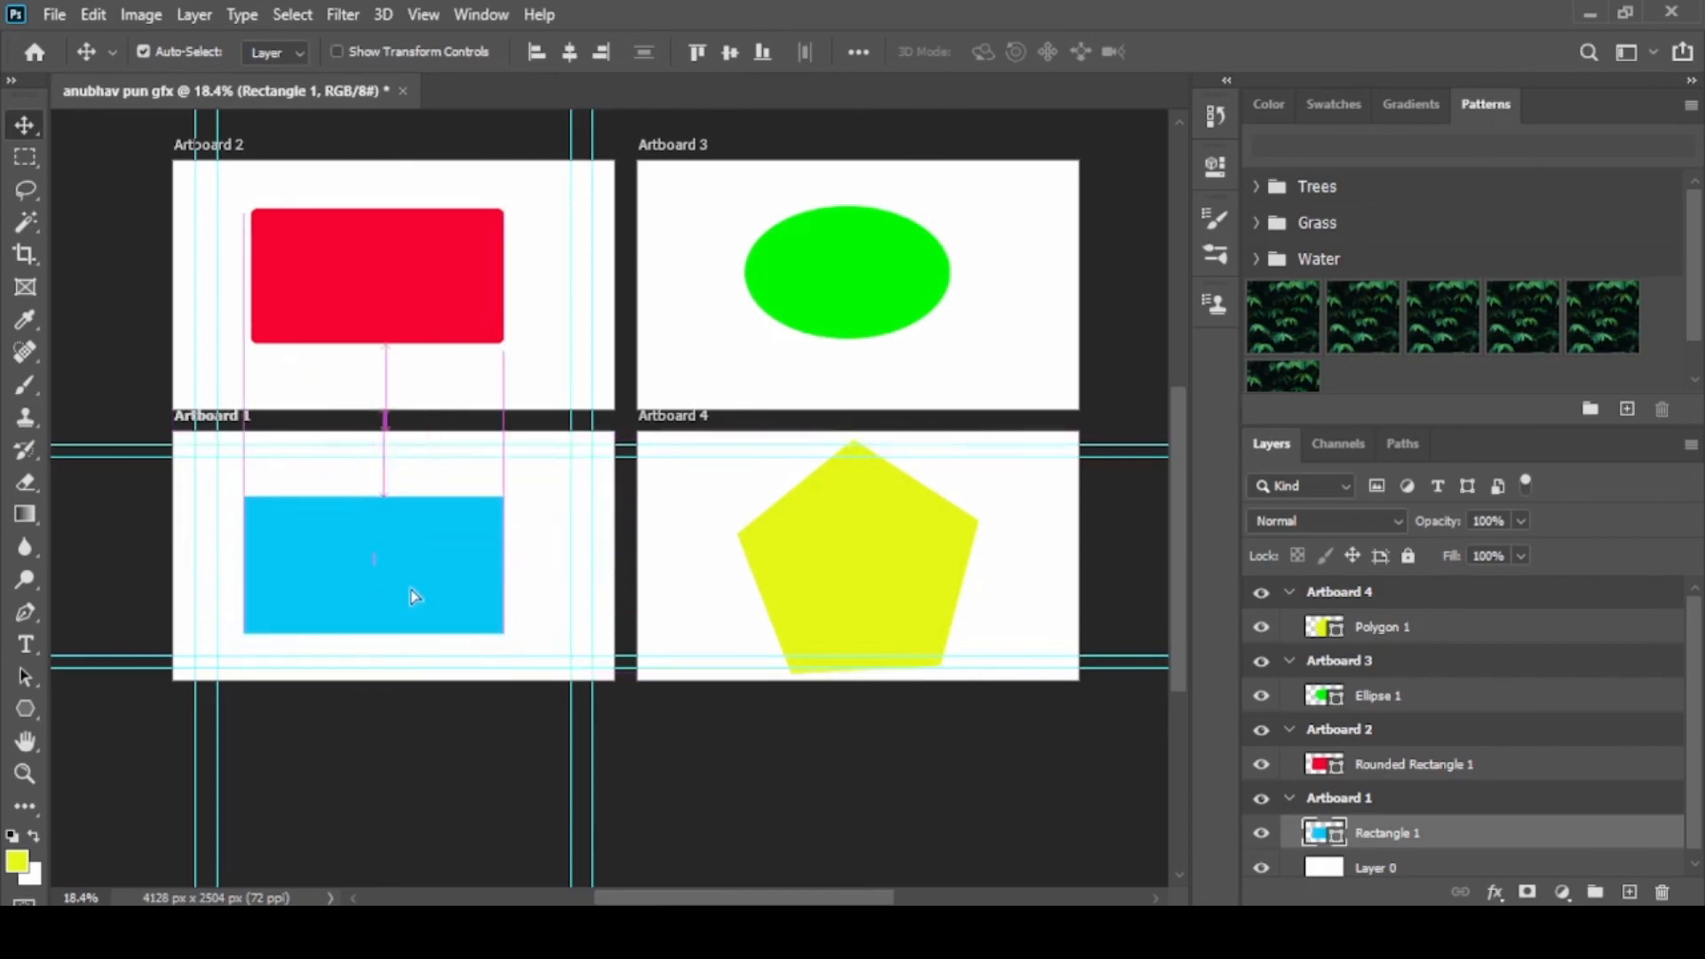
# Align the red rounded rectangle's left edge with the blue rectangle, shift the green ellipse slightly down and right, and select the yellow polygon
pyautogui.click(332, 290)
pyautogui.moveTo(335, 293)
pyautogui.mouseDown()
pyautogui.moveTo(275, 258)
pyautogui.moveTo(334, 313)
pyautogui.moveTo(356, 278)
pyautogui.moveTo(325, 319)
pyautogui.moveTo(365, 263)
pyautogui.moveTo(347, 312)
pyautogui.moveTo(324, 288)
pyautogui.mouseUp()
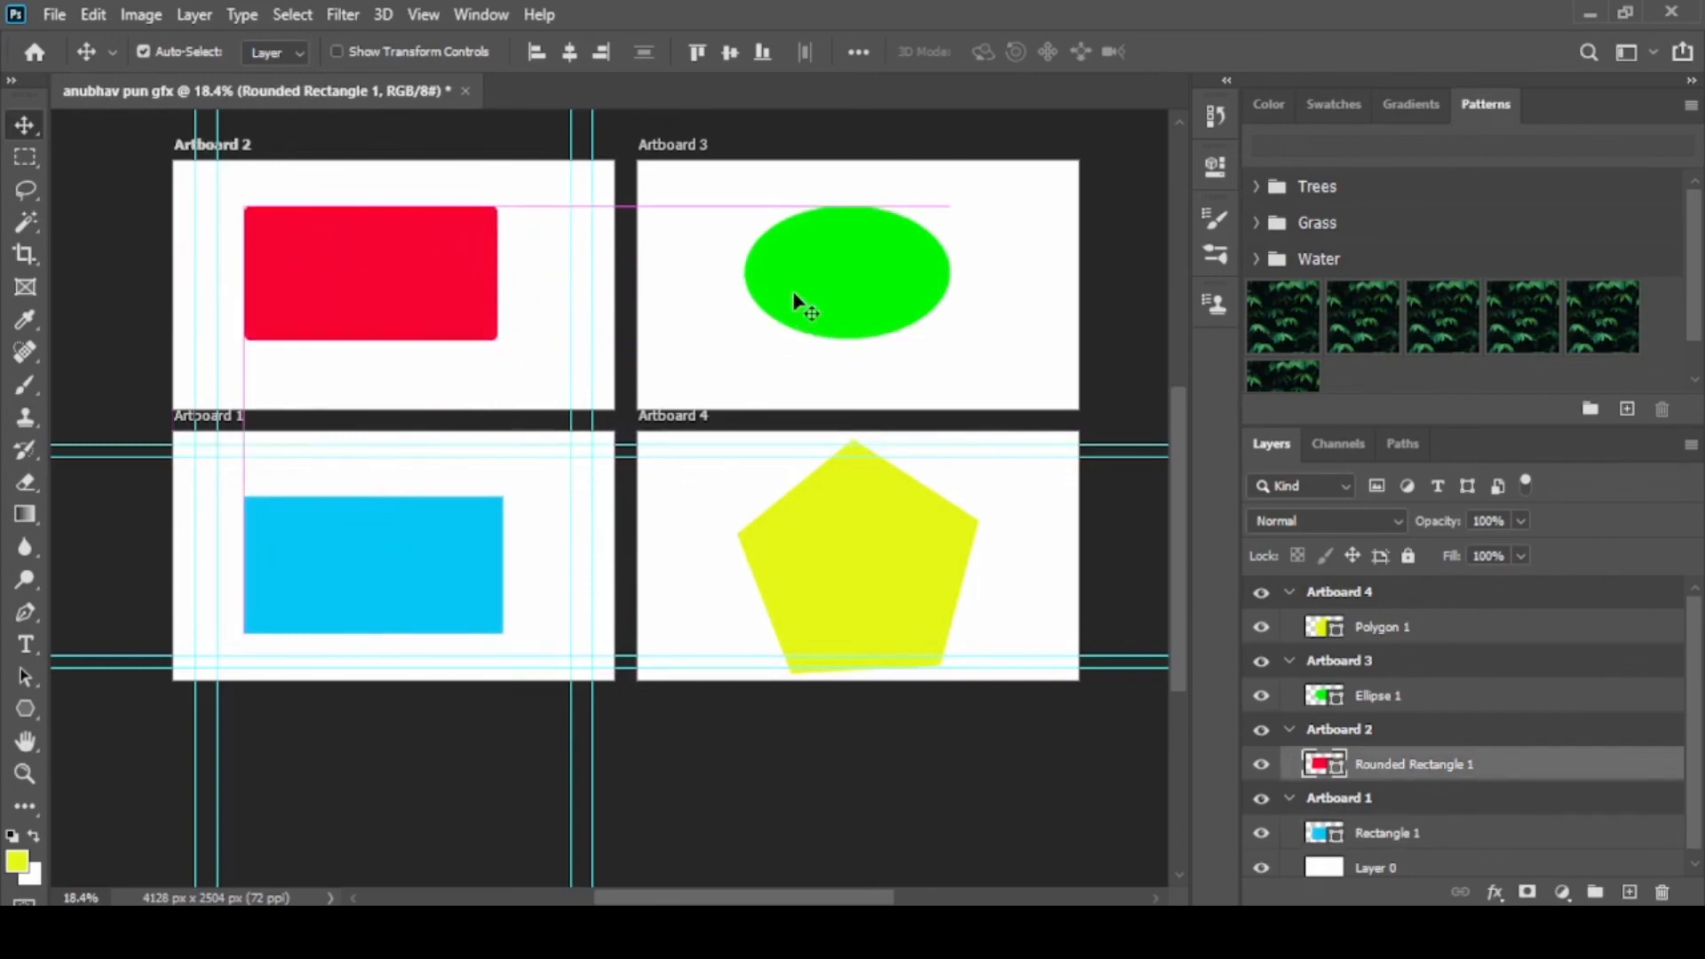
pyautogui.moveTo(846, 298)
pyautogui.mouseDown()
pyautogui.moveTo(940, 302)
pyautogui.moveTo(880, 276)
pyautogui.moveTo(918, 267)
pyautogui.moveTo(867, 313)
pyautogui.mouseUp()
pyautogui.moveTo(871, 563)
pyautogui.mouseDown()
pyautogui.moveTo(906, 586)
pyautogui.moveTo(868, 563)
pyautogui.mouseUp()
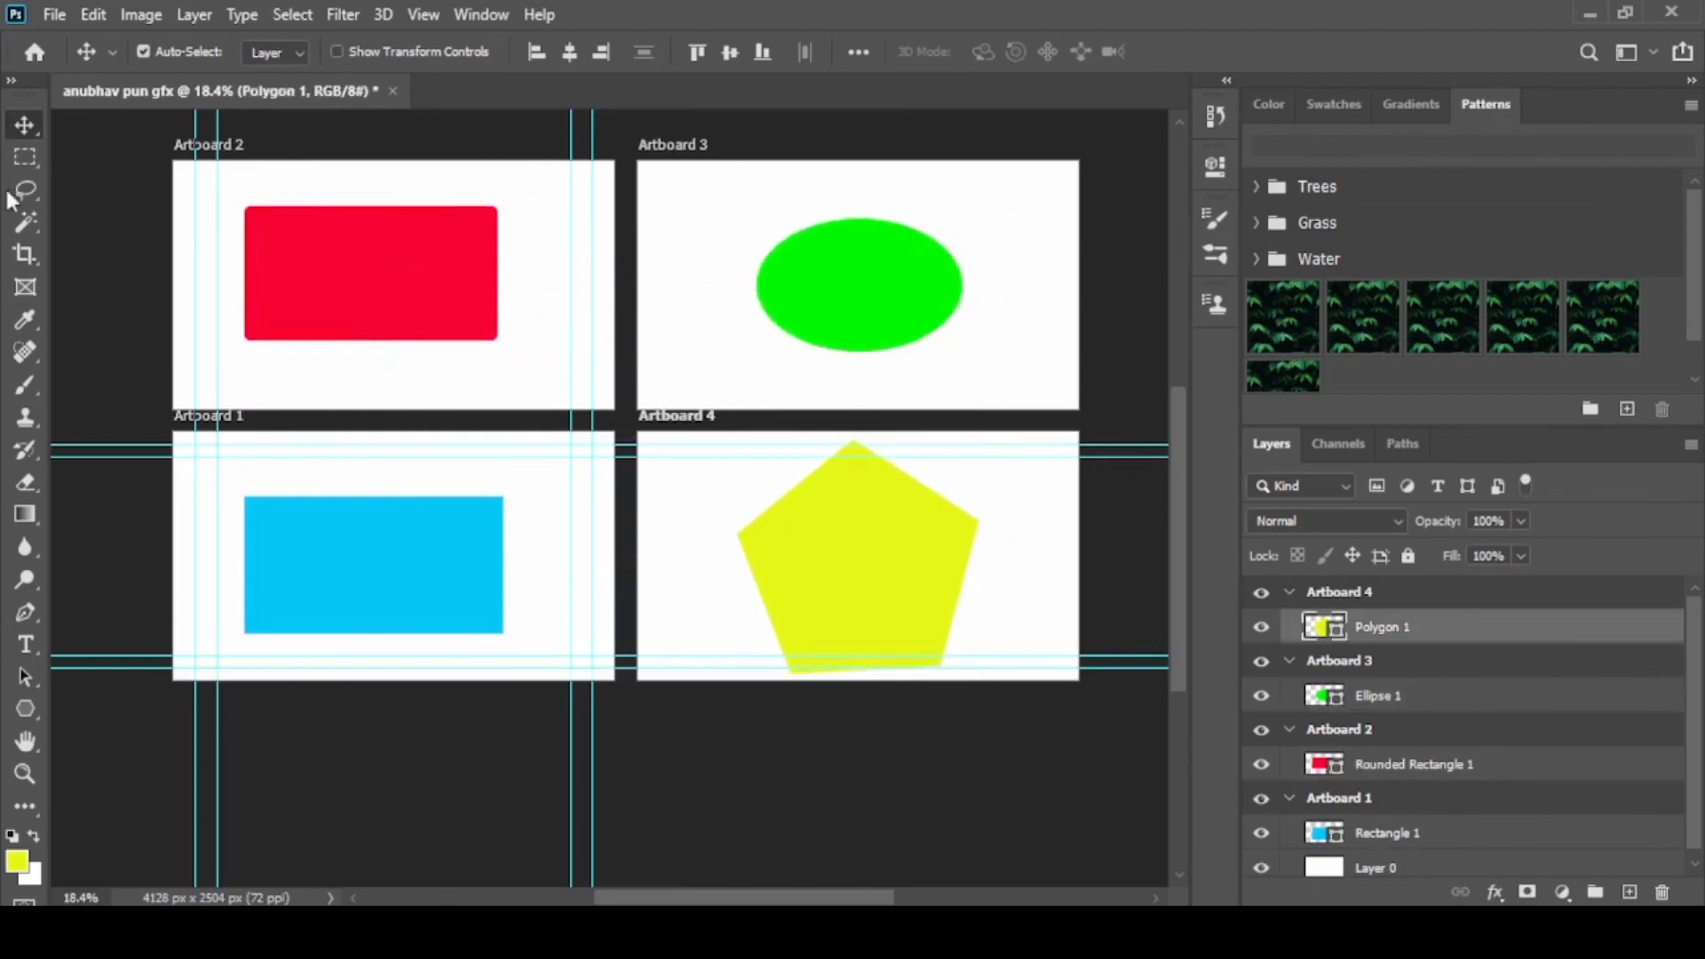